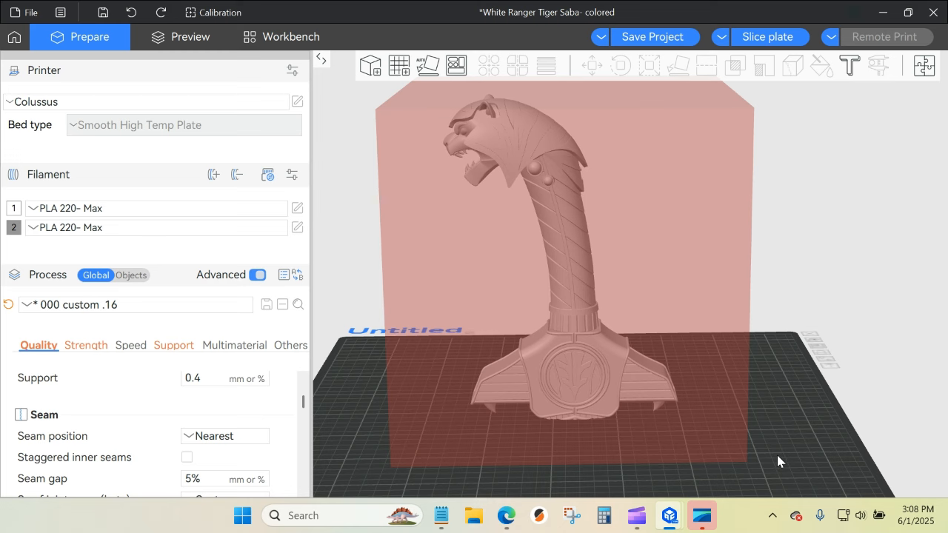
Examine the tiger-head hilt inside the translucent red box from the front, including a close look at the head.
left_click_drag(778, 456, 780, 454)
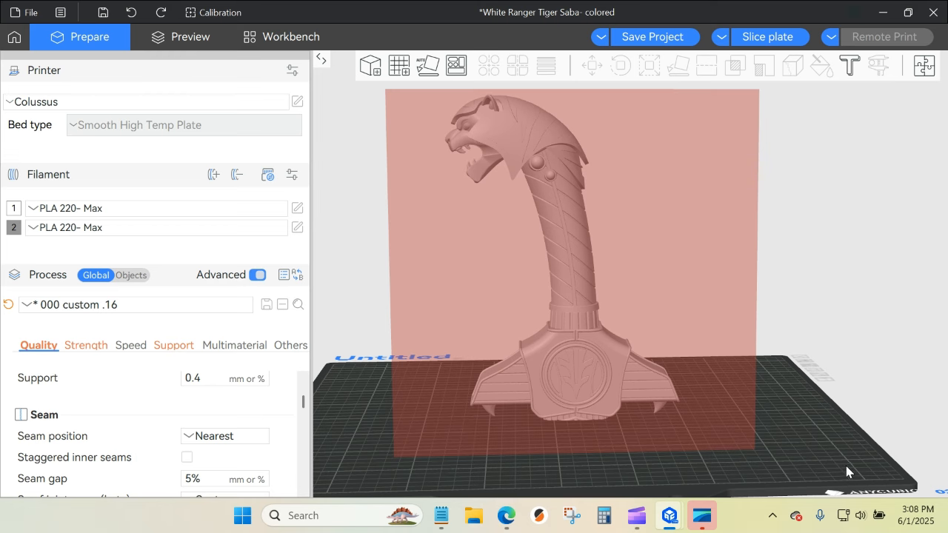
left_click_drag(844, 463, 845, 459)
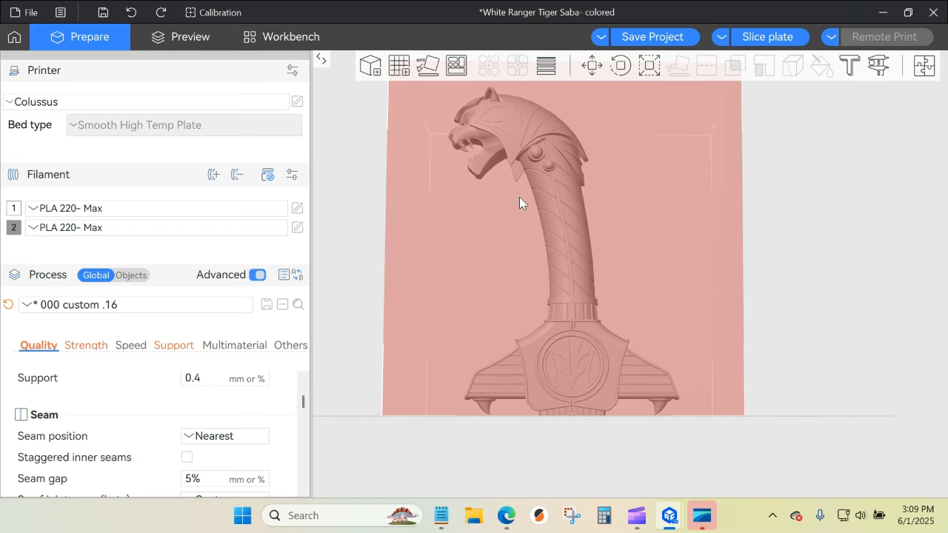
scroll(519, 197, "up", 5)
scroll(624, 381, "down", 3)
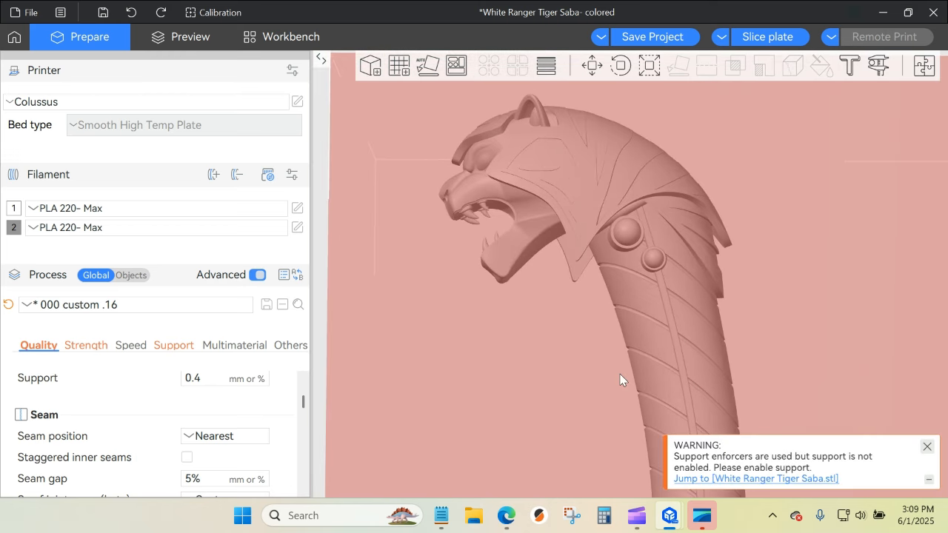
scroll(583, 264, "up", 2)
scroll(544, 372, "down", 5)
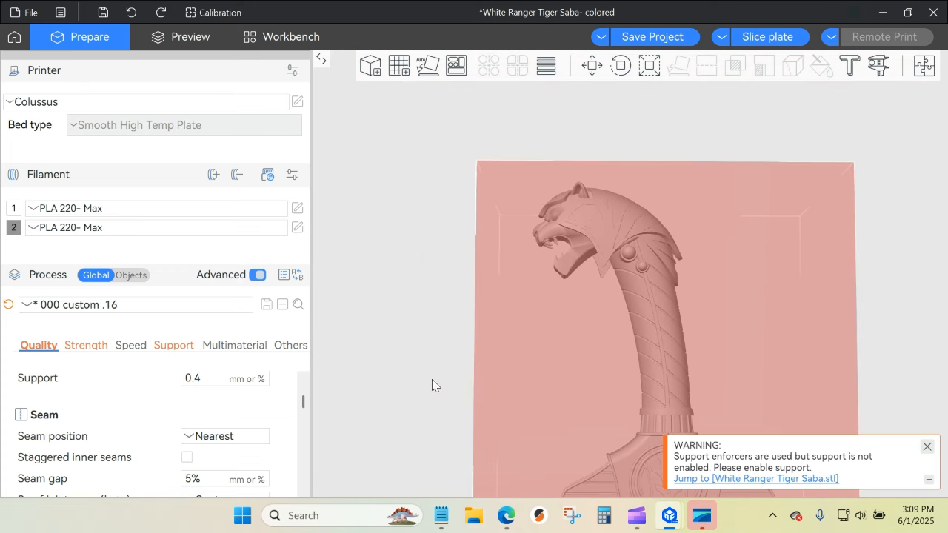
left_click_drag(434, 385, 827, 299)
scroll(826, 299, "up", 5)
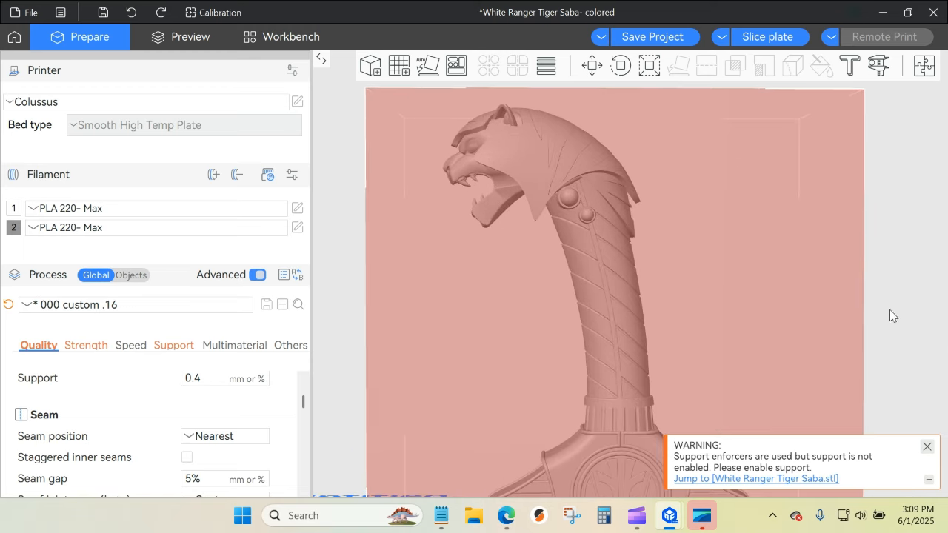
scroll(871, 254, "down", 2)
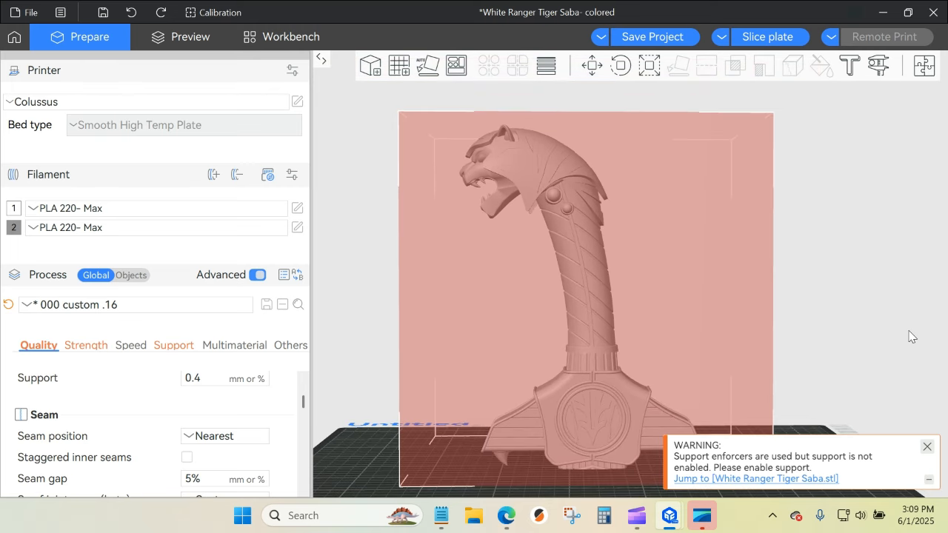
Examine the hilt's spiral grip and guard, and how the red box encloses the model from low and high angles.
left_click_drag(910, 342, 850, 341)
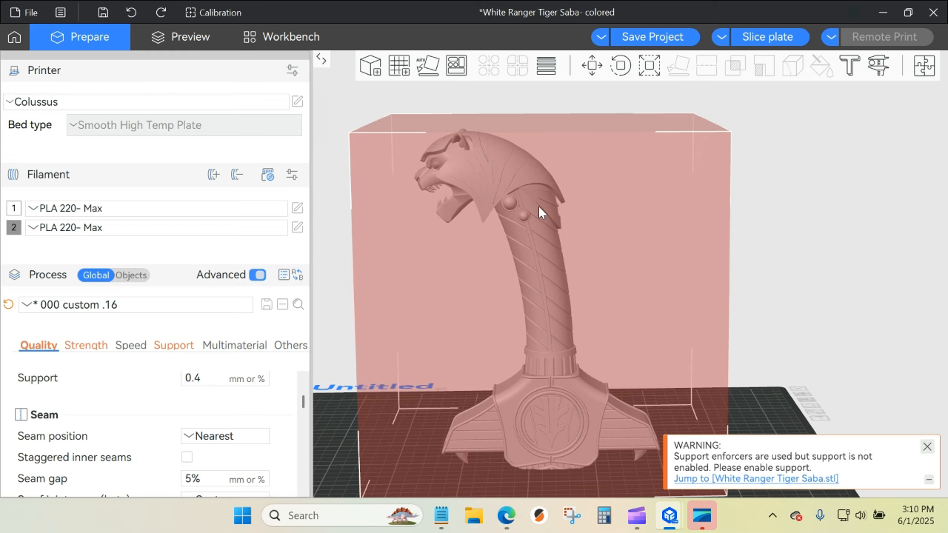
left_click_drag(758, 323, 770, 306)
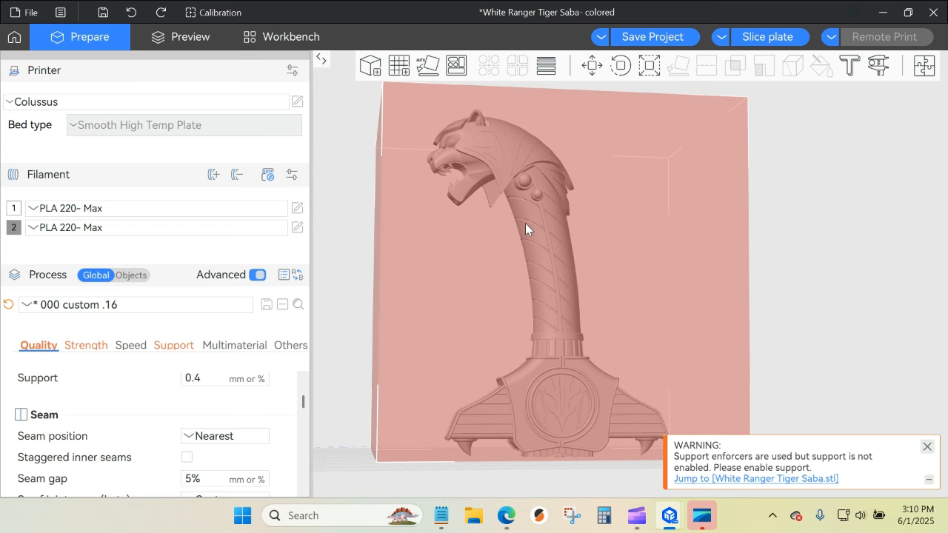
scroll(558, 226, "up", 6)
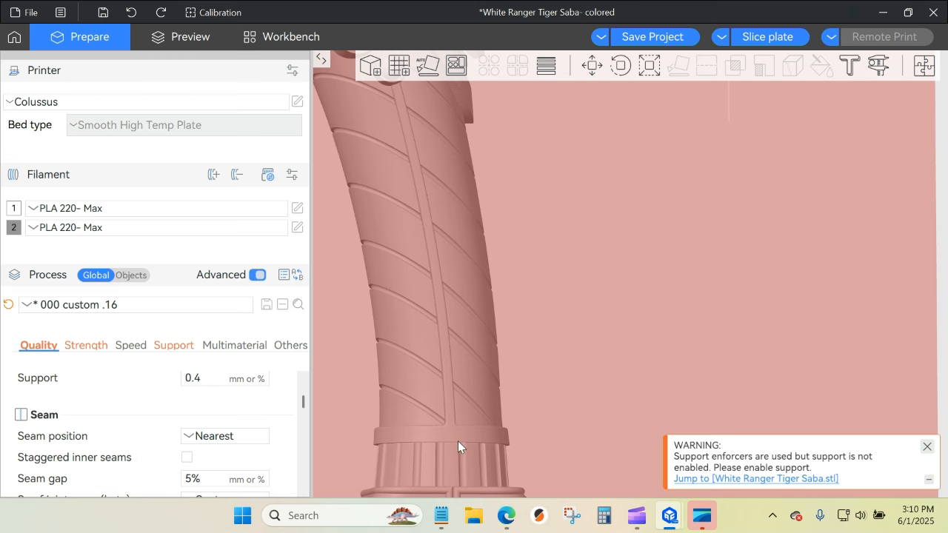
scroll(505, 444, "down", 5)
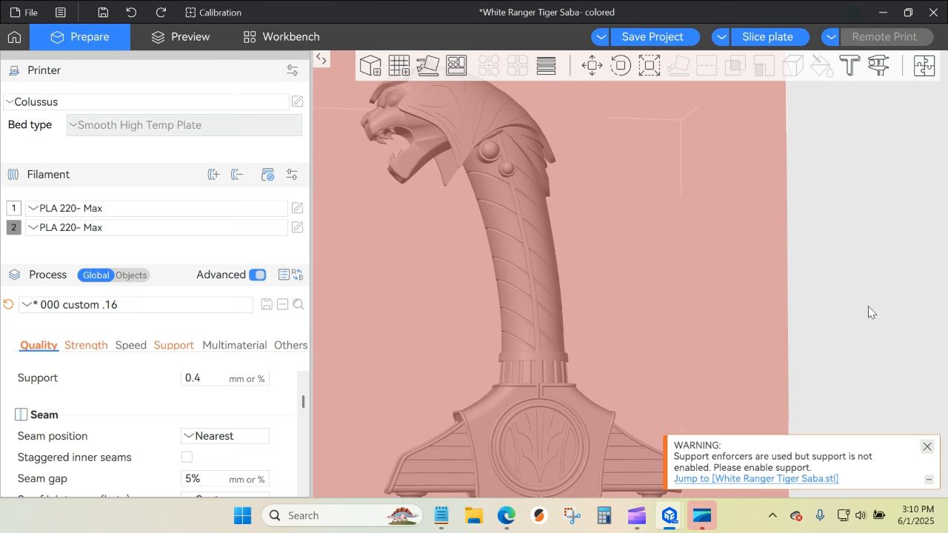
mouse_move(882, 271)
left_mouse_down()
mouse_move(944, 280)
mouse_move(889, 276)
mouse_move(893, 285)
left_mouse_up()
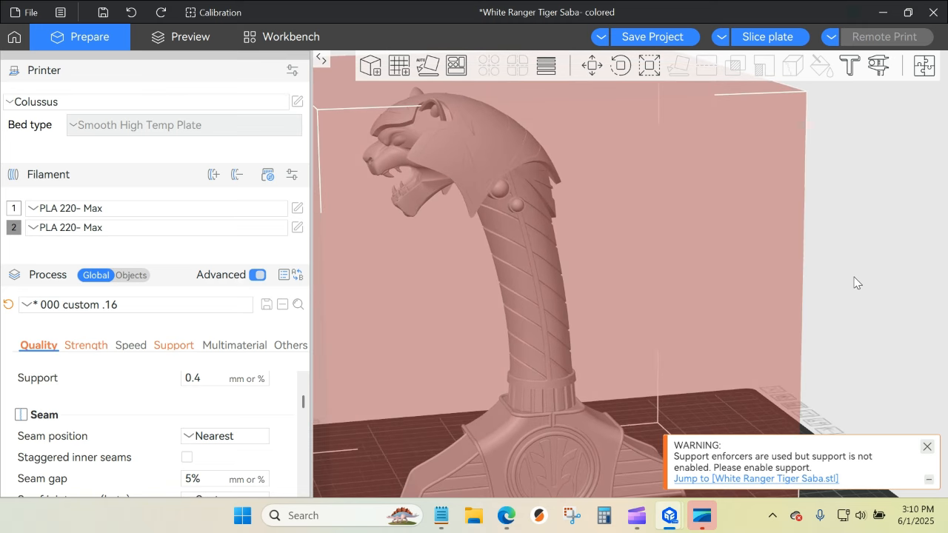
scroll(858, 282, "down", 5)
left_click_drag(872, 288, 842, 293)
mouse_move(671, 261)
left_mouse_down()
mouse_move(674, 297)
mouse_move(691, 257)
mouse_move(669, 269)
left_mouse_up()
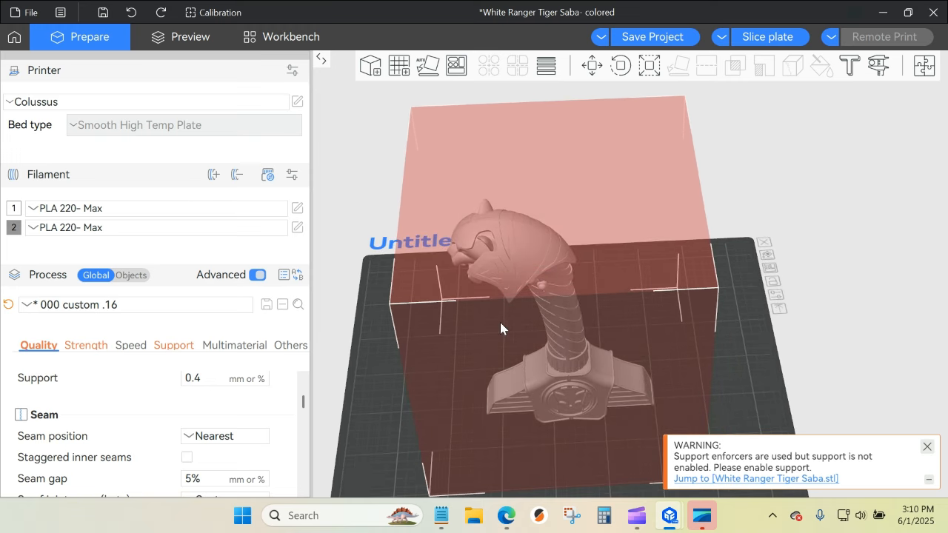
key("3")
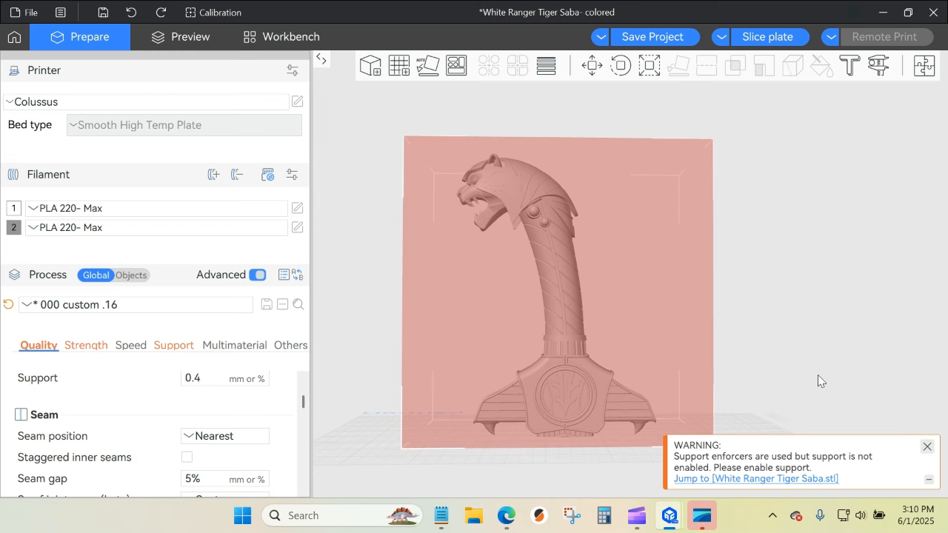
Move the translucent red box off the tiger hilt so it stands clear on the model's right side.
left_click_drag(830, 377, 830, 382)
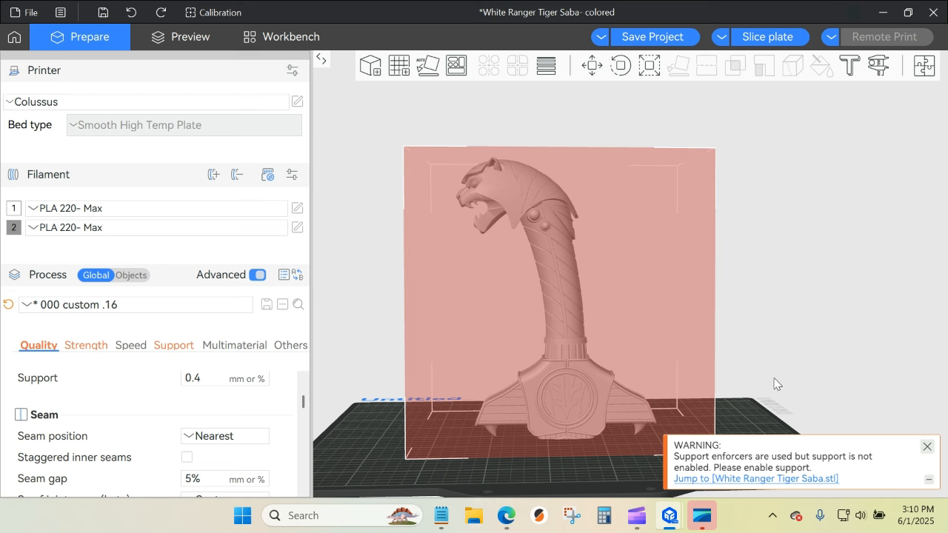
left_click_drag(671, 389, 875, 346)
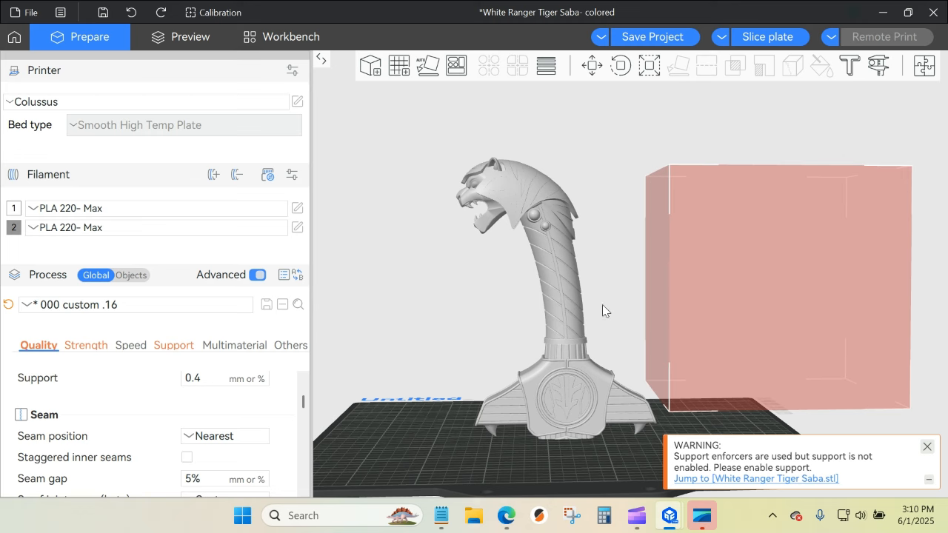
scroll(527, 467, "up", 2)
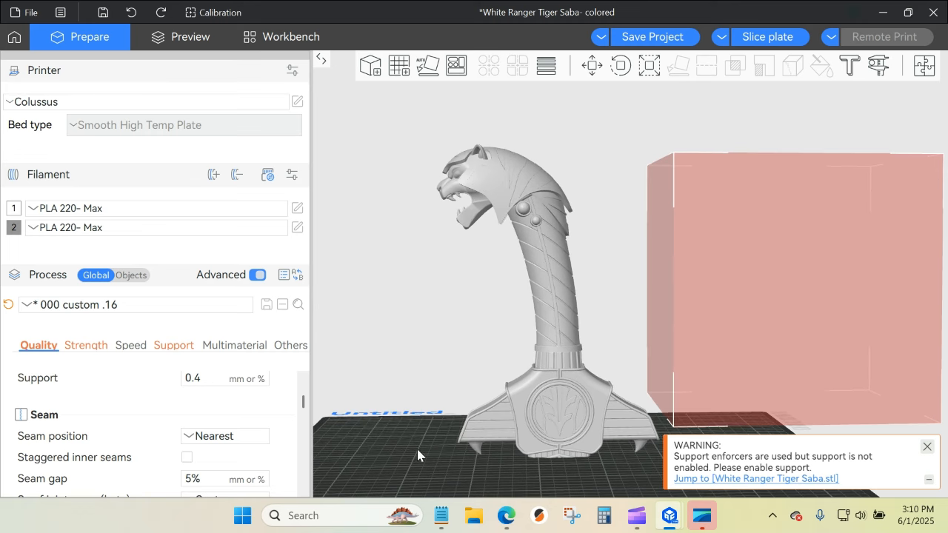
left_click_drag(417, 449, 417, 450)
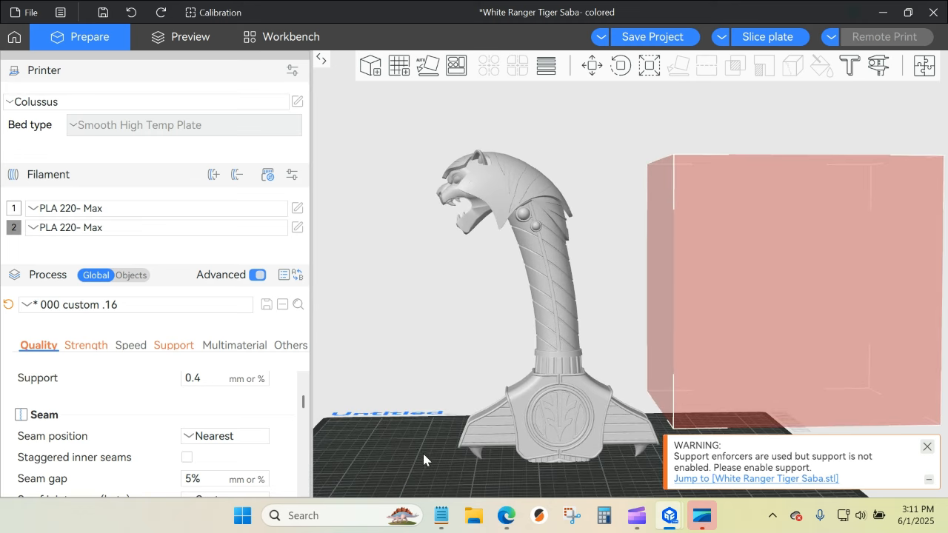
Reset the modified Enable support option in the global process settings so that supports are turned on.
left_click(553, 367)
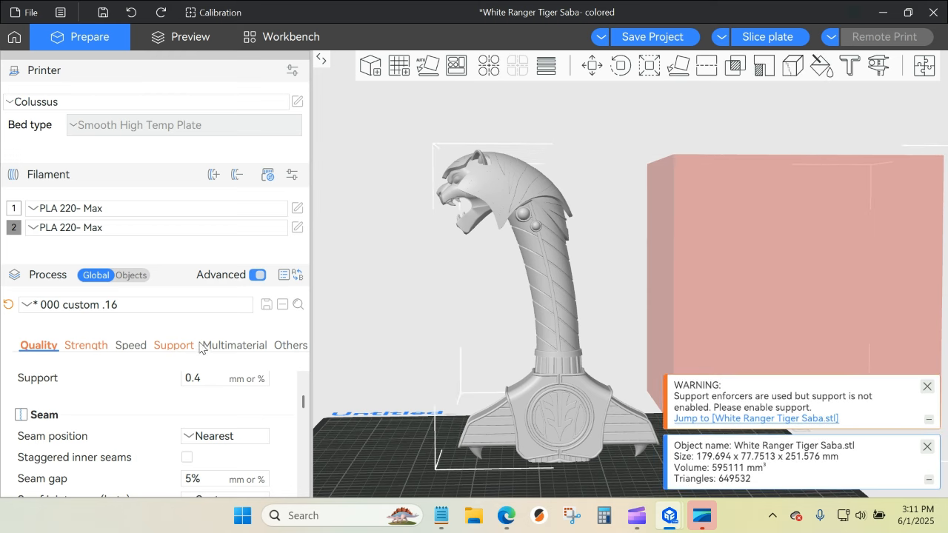
left_click(173, 346)
scroll(156, 445, "up", 5)
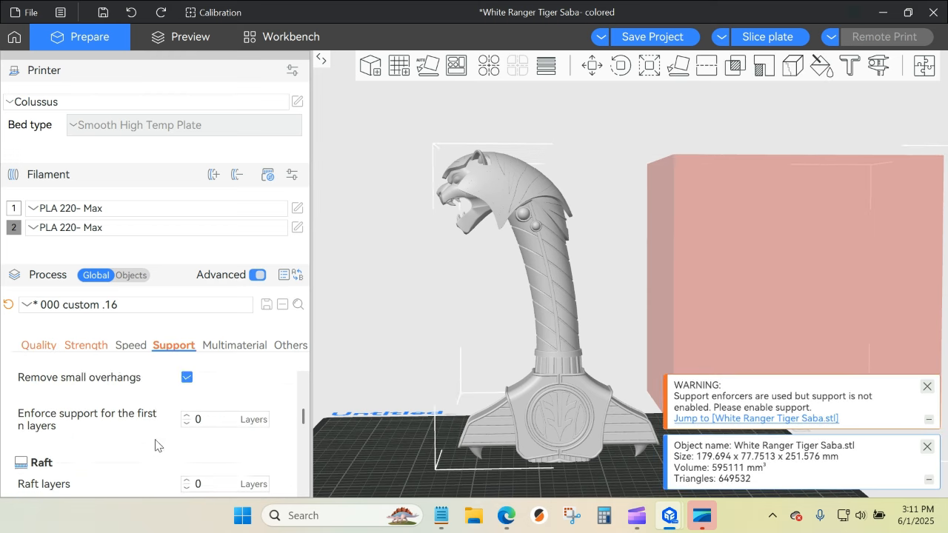
scroll(156, 445, "up", 3)
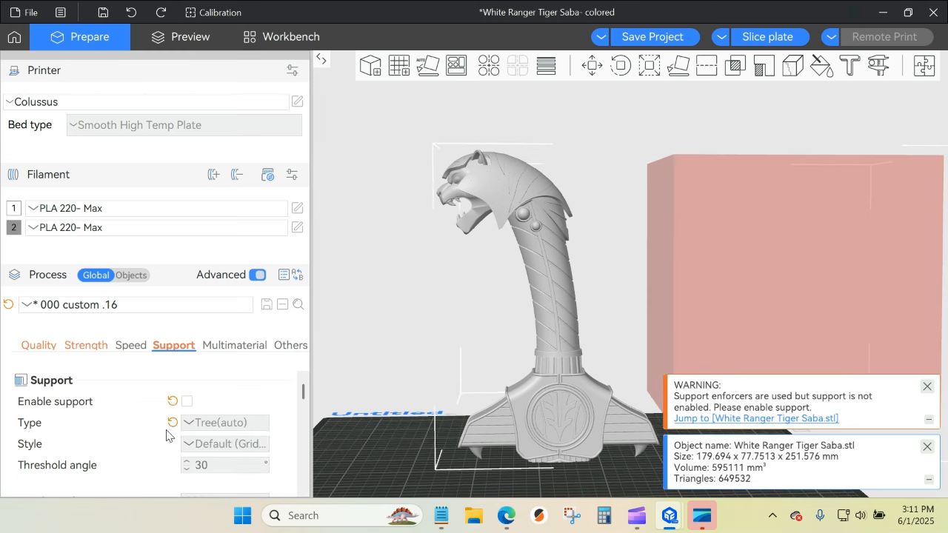
left_click(172, 402)
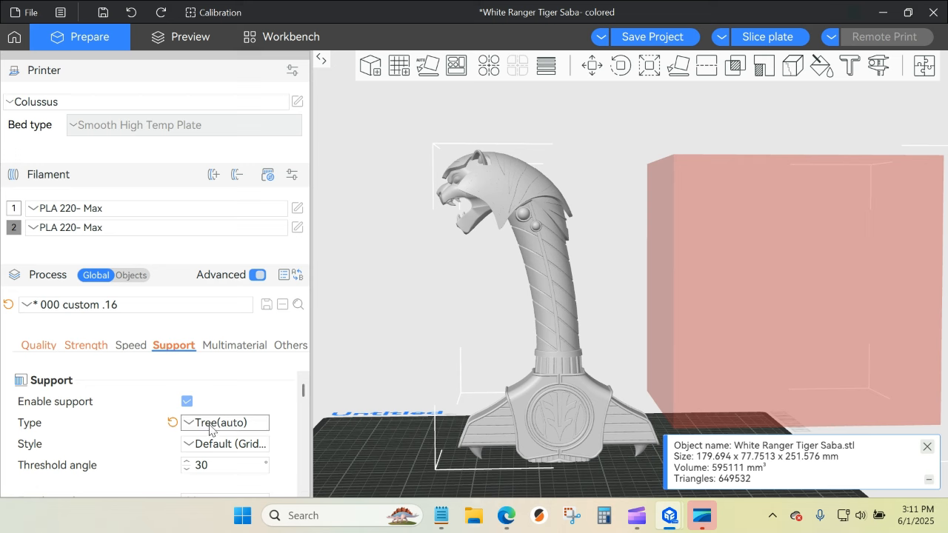
Review the support settings, from type and threshold angle through build-plate-only, raft and support filament to the top and bottom Z distances.
scroll(222, 426, "down", 1)
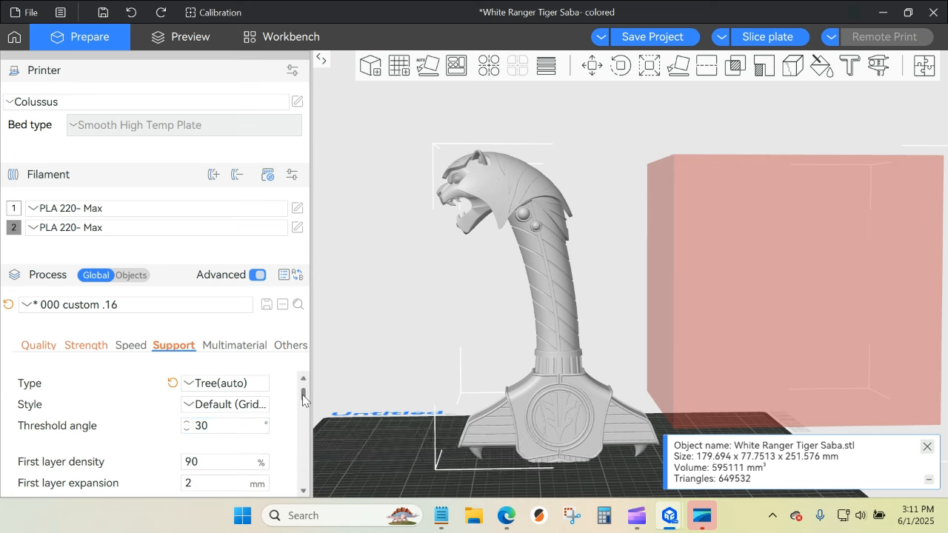
scroll(303, 400, "down", 1)
left_click_drag(303, 400, 303, 409)
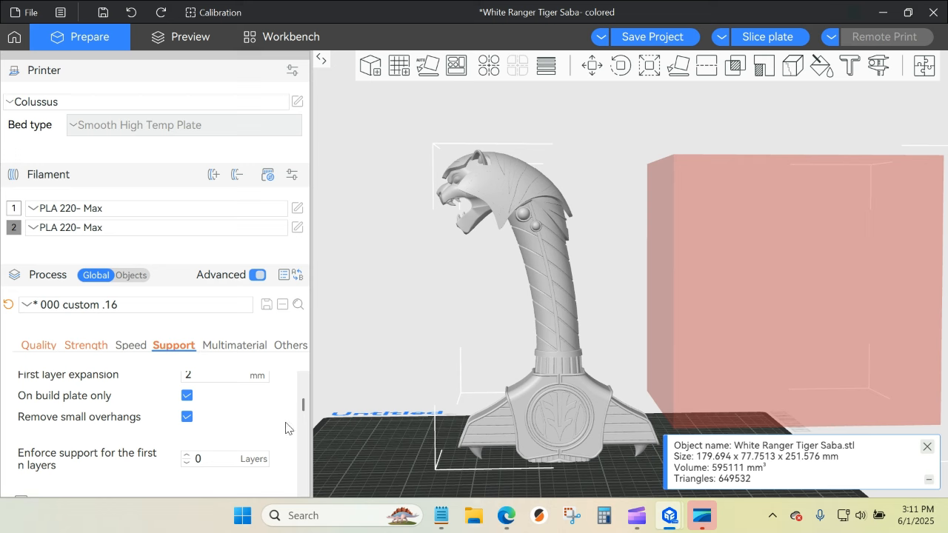
scroll(286, 429, "down", 2)
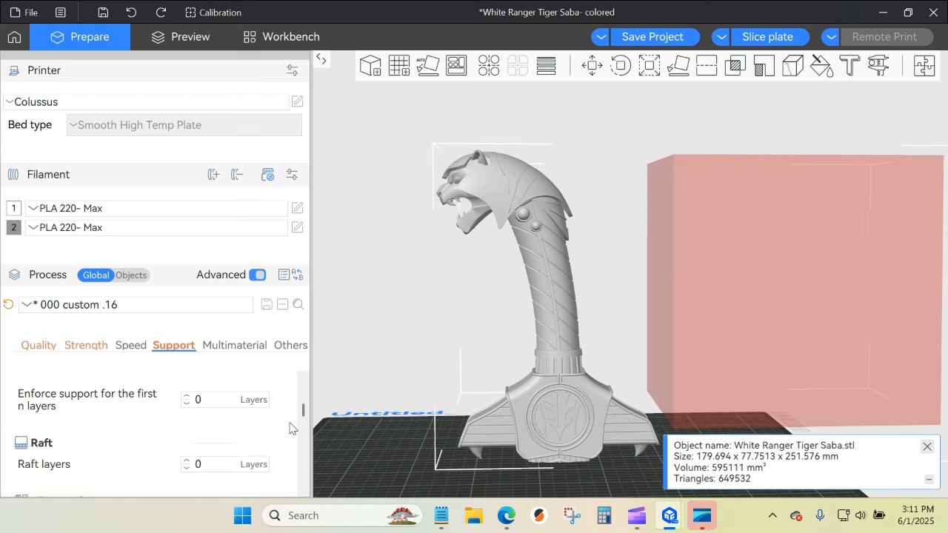
scroll(257, 440, "down", 2)
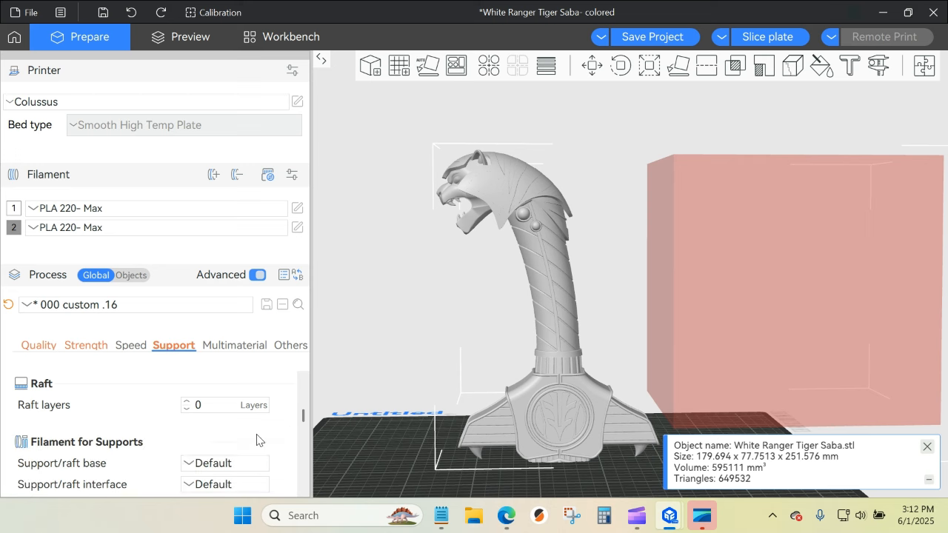
scroll(257, 440, "down", 1)
scroll(257, 440, "down", 1)
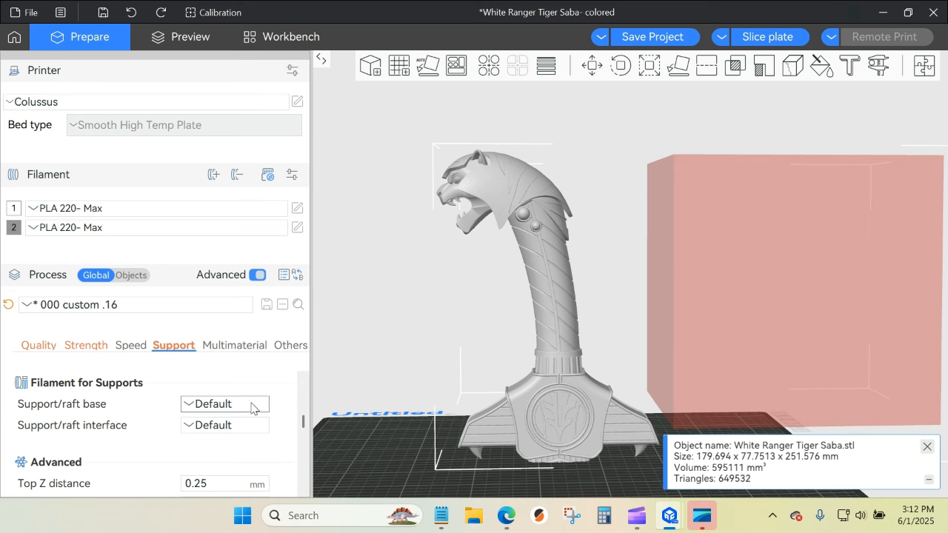
scroll(271, 423, "down", 2)
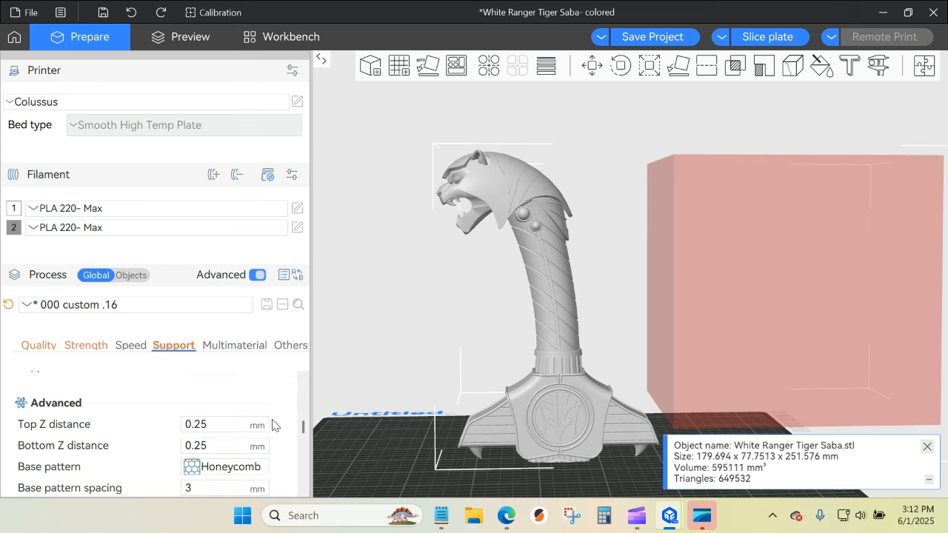
mouse_move(22, 432)
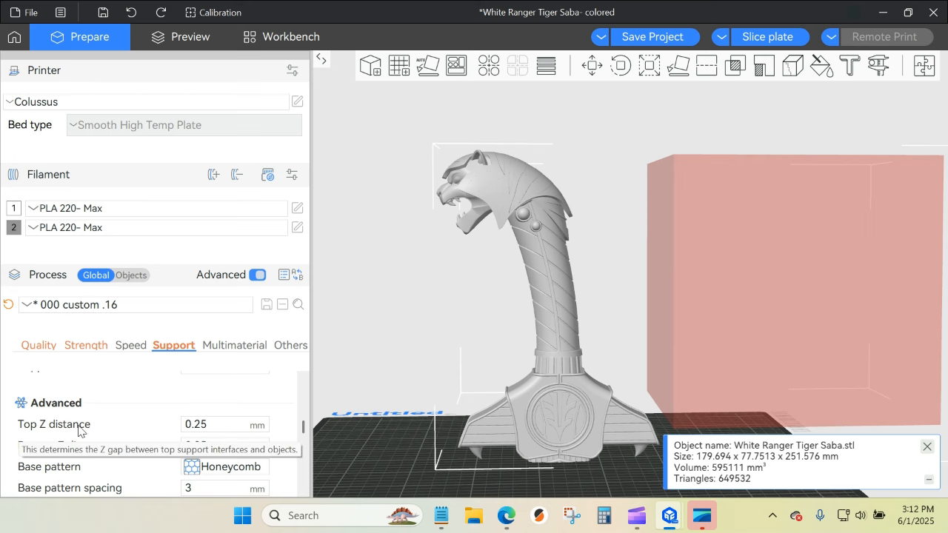
mouse_move(45, 452)
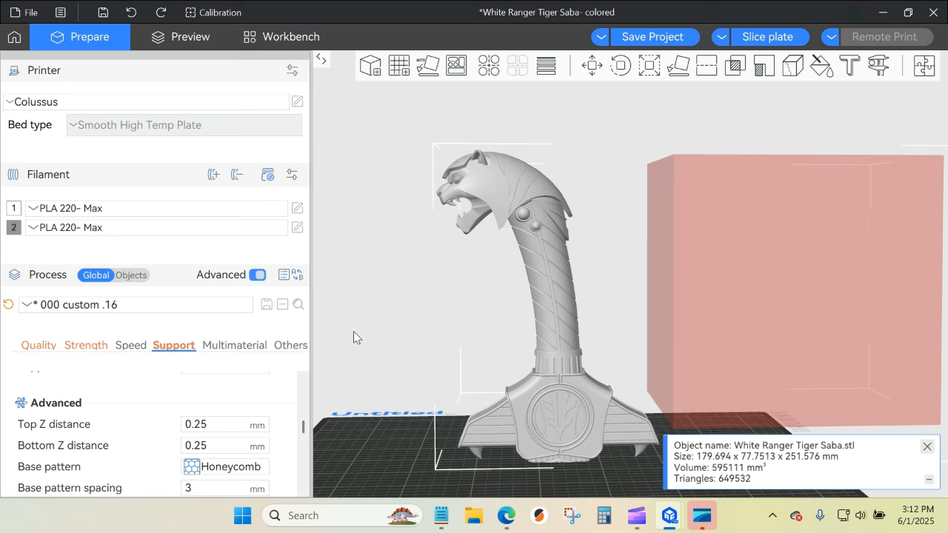
left_click_drag(214, 427, 193, 428)
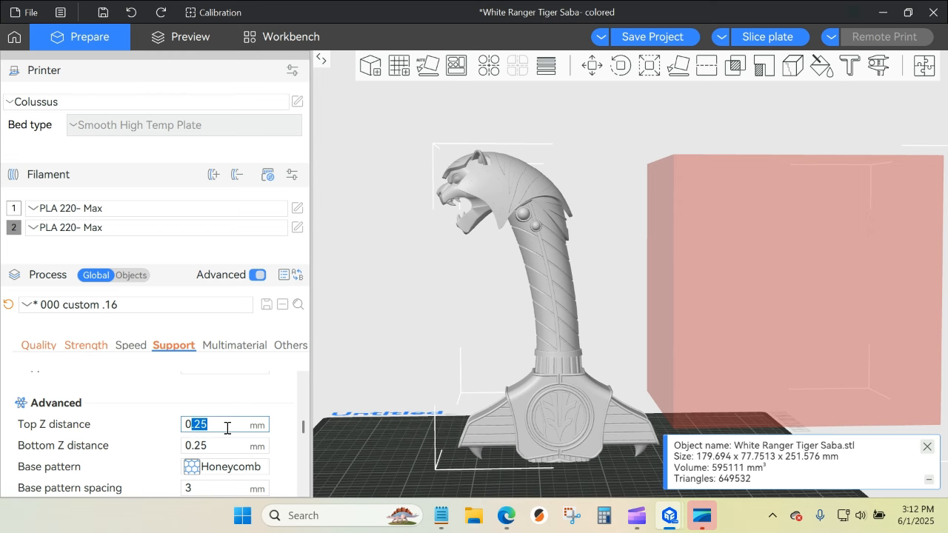
scroll(227, 400, "up", 2)
Examine the overhanging jaw, the neck and the side of the tiger head up close from several angles.
scroll(396, 334, "up", 3)
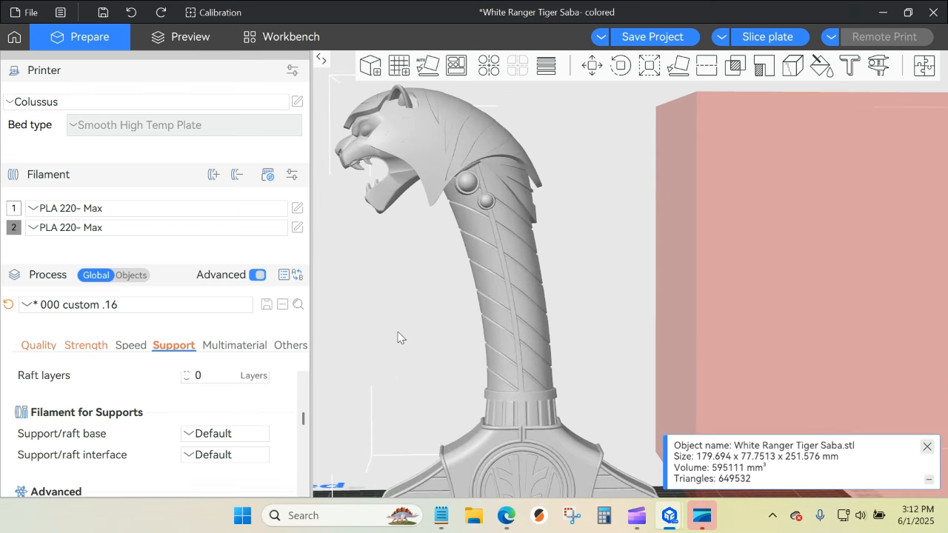
left_click_drag(550, 277, 589, 267)
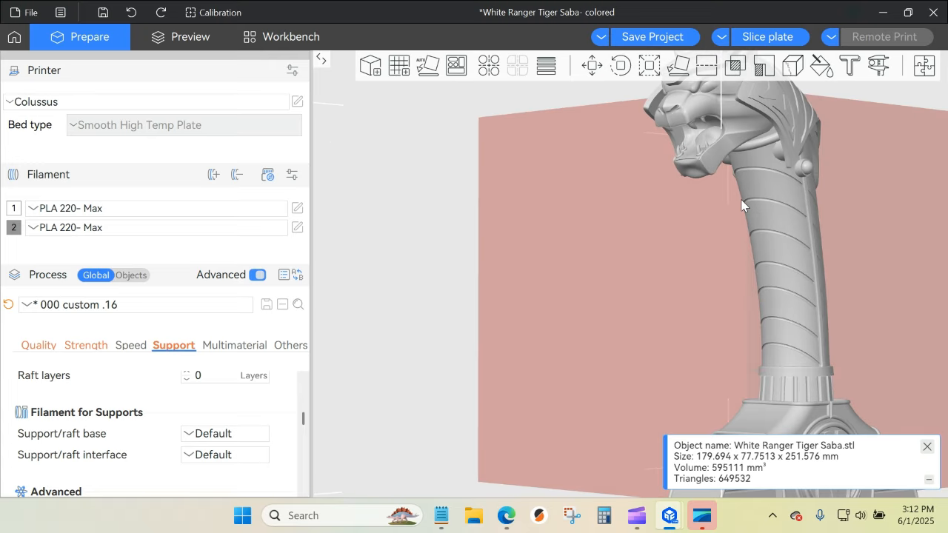
scroll(712, 307, "up", 5)
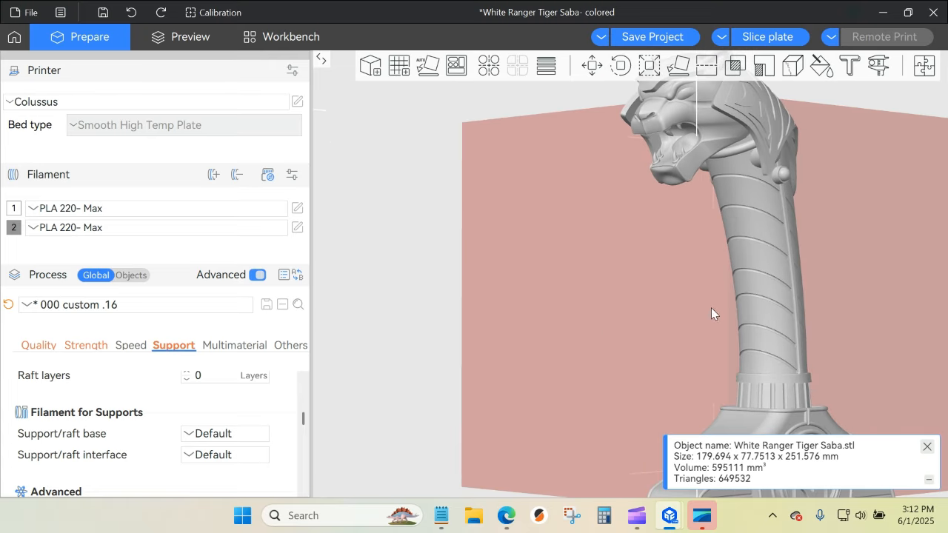
right_click_drag(801, 270, 749, 366)
left_click_drag(749, 366, 743, 178)
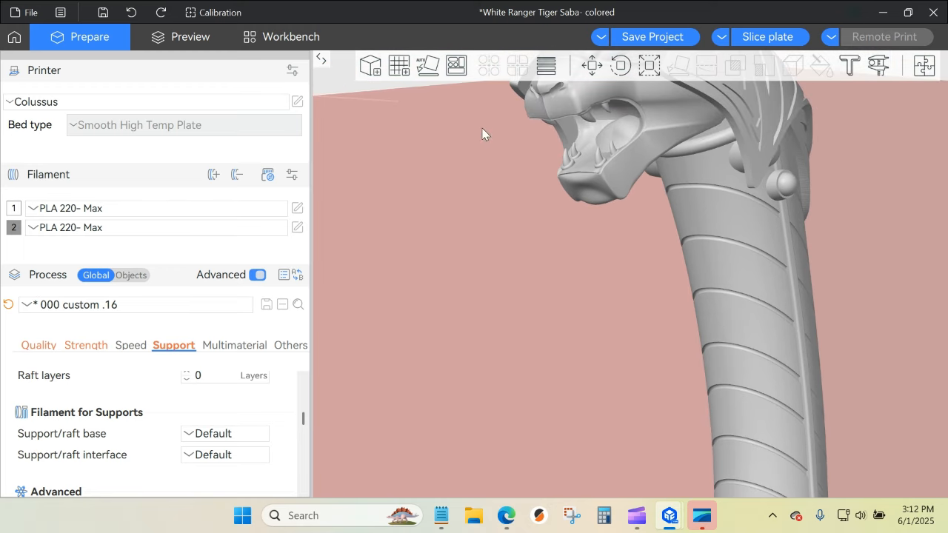
left_click_drag(484, 135, 480, 296)
left_click_drag(454, 99, 447, 102)
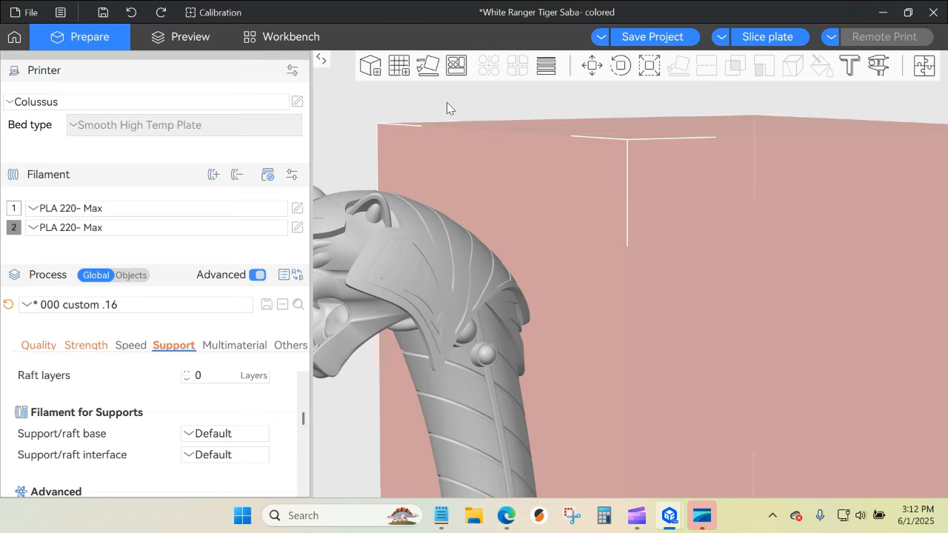
Review the advanced support settings, from base pattern and interface layers through interface spacing and xy distance to independent support layer height.
right_click_drag(422, 129, 861, 40)
left_click_drag(423, 383, 453, 391)
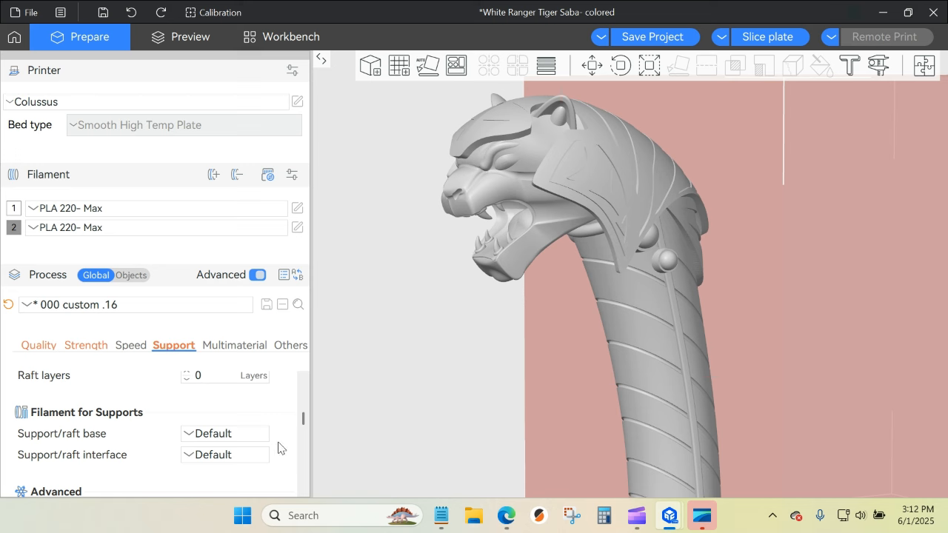
scroll(280, 447, "down", 1)
scroll(279, 447, "down", 1)
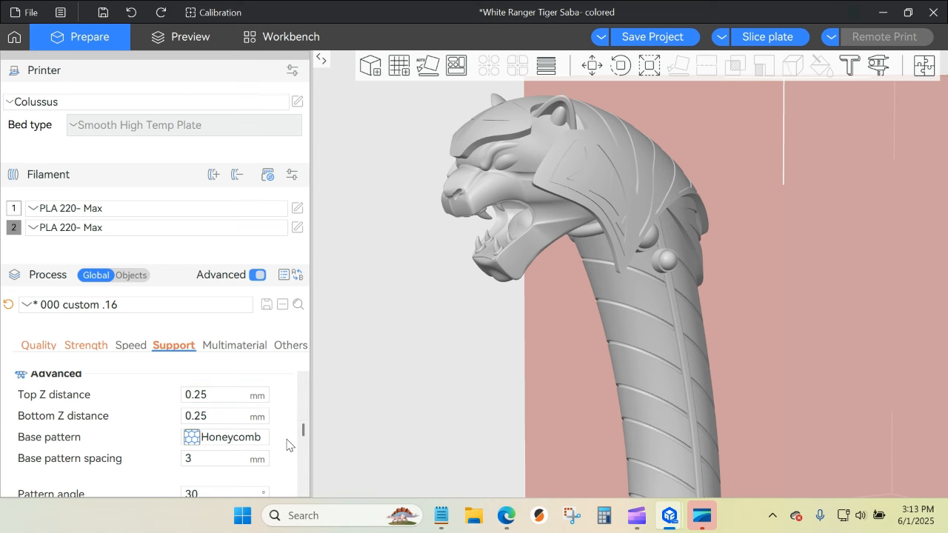
scroll(287, 445, "down", 1)
scroll(287, 445, "down", 2)
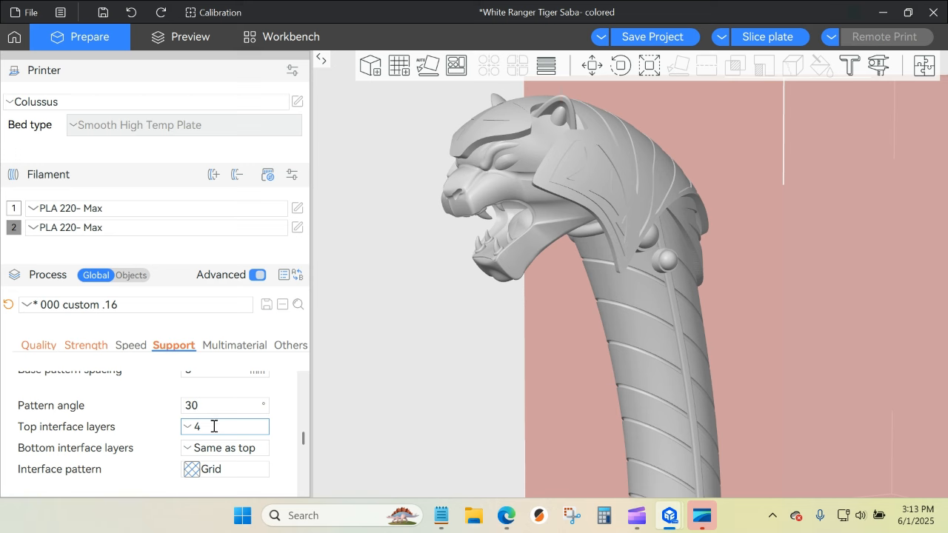
scroll(277, 479, "down", 2)
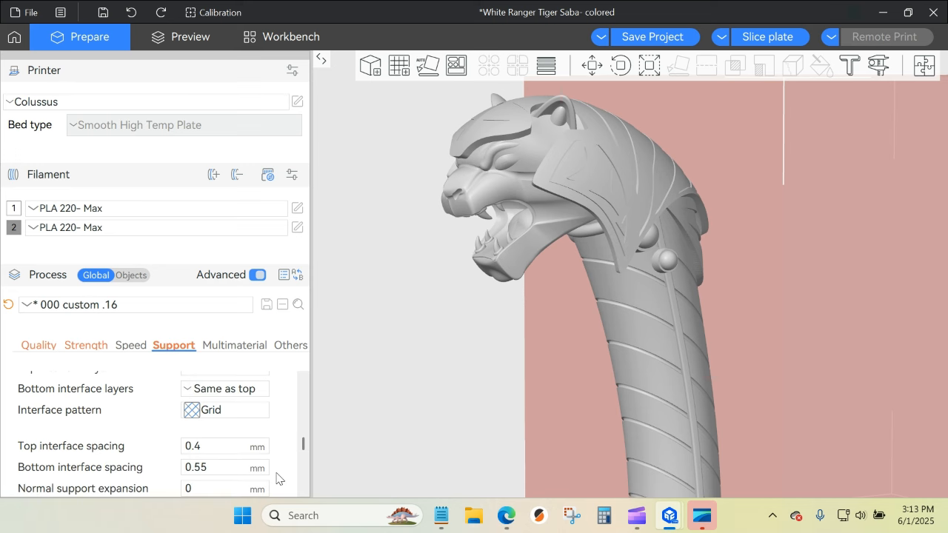
scroll(277, 478, "down", 2)
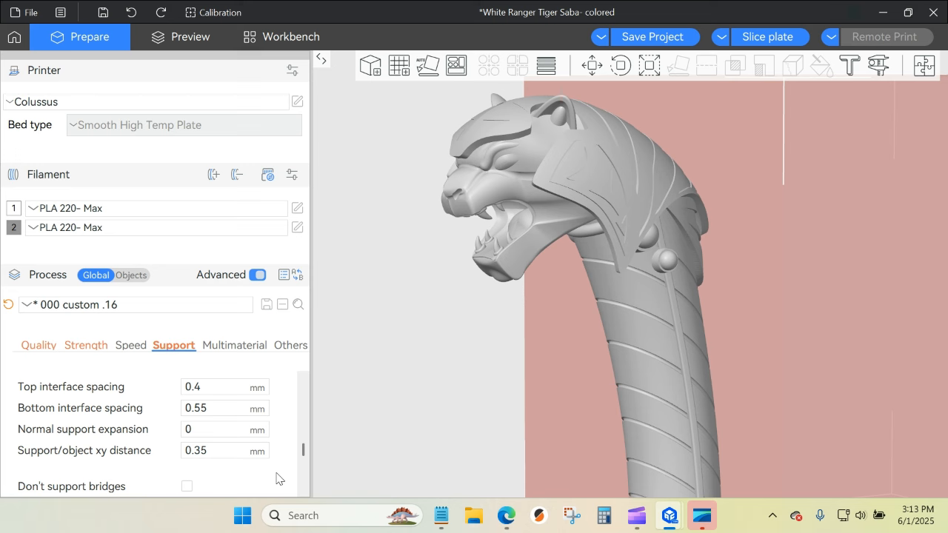
scroll(278, 479, "down", 2)
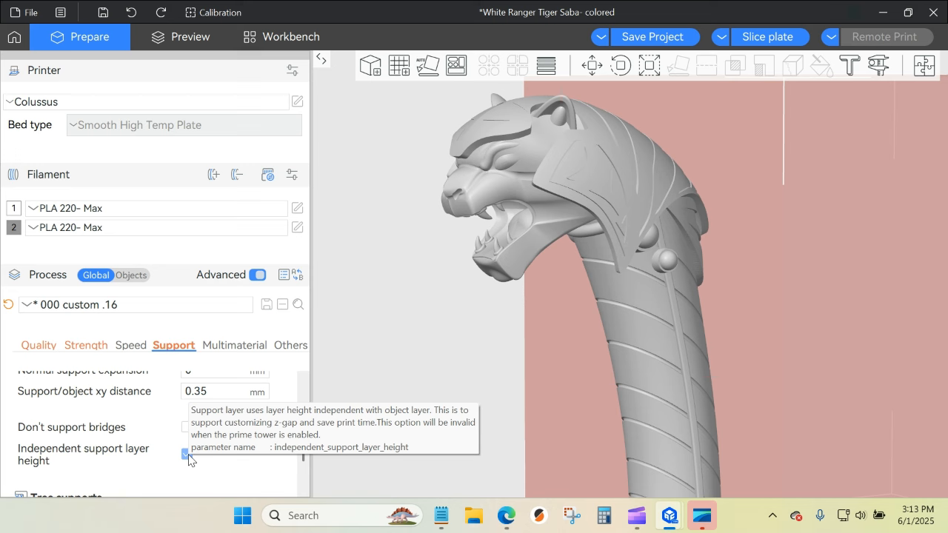
Review the tree support settings, from tip diameter, branch distance and density through the branch angles to the branch diameter with double walls.
scroll(197, 470, "down", 2)
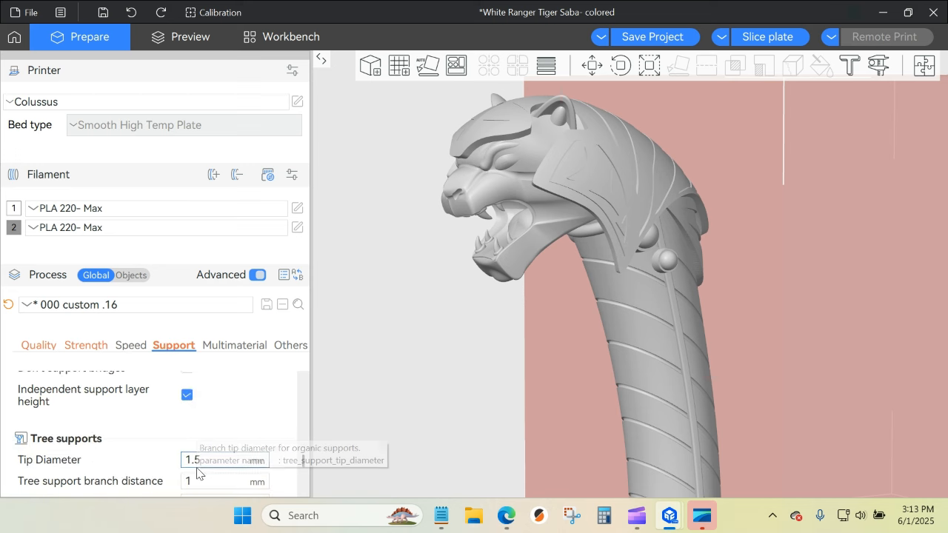
scroll(197, 470, "down", 2)
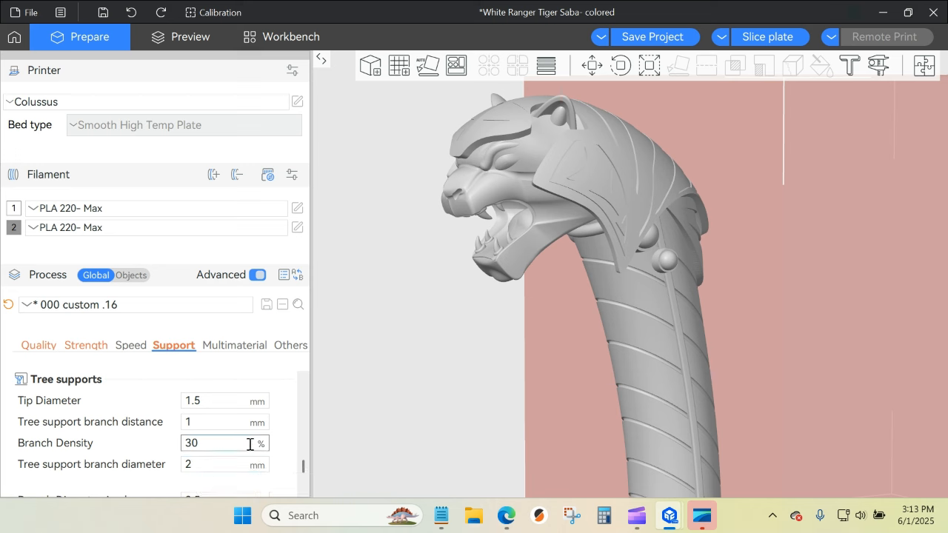
scroll(250, 444, "down", 2)
scroll(271, 440, "down", 2)
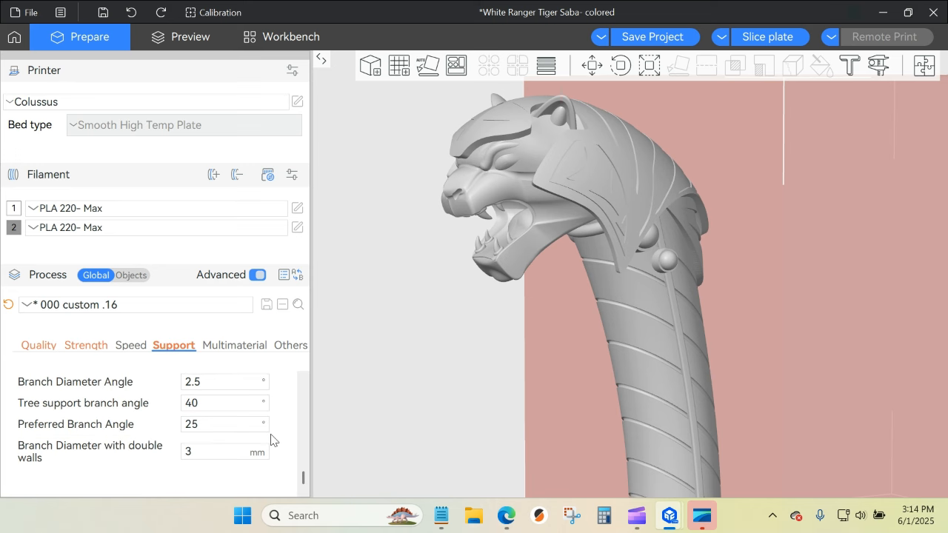
scroll(271, 440, "up", 2)
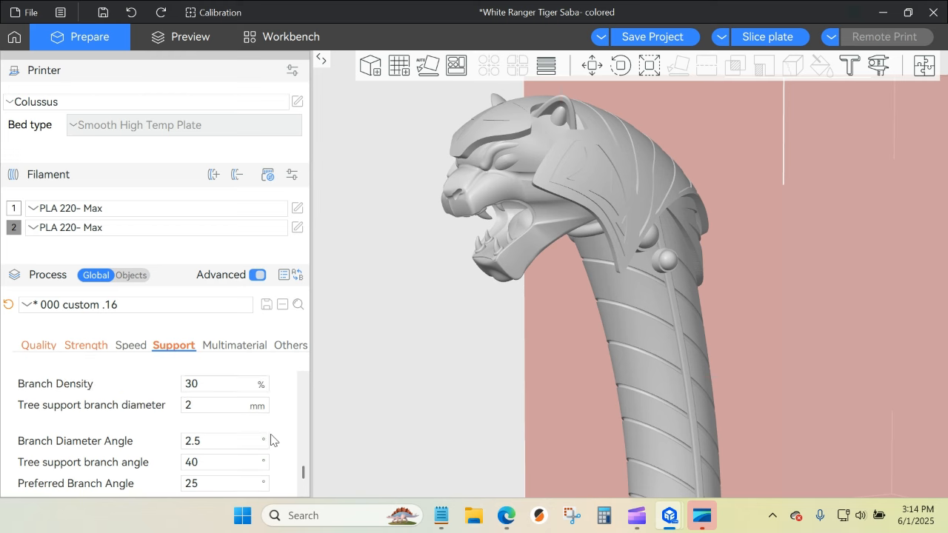
scroll(271, 442, "up", 8)
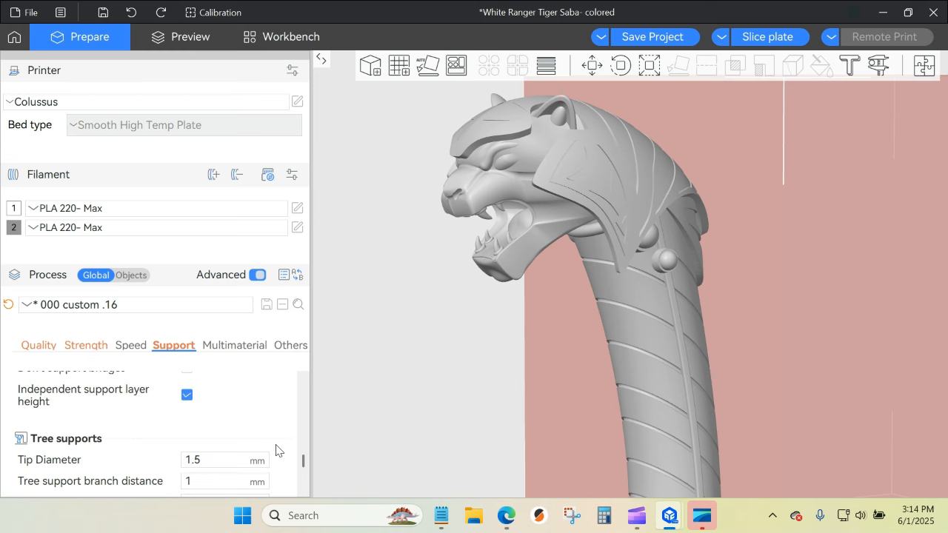
scroll(275, 442, "up", 8)
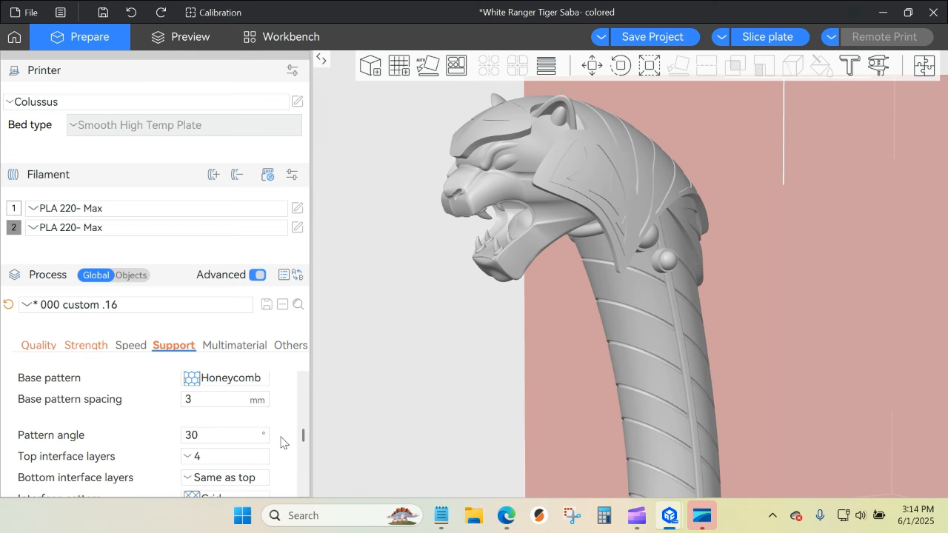
scroll(286, 470, "up", 8)
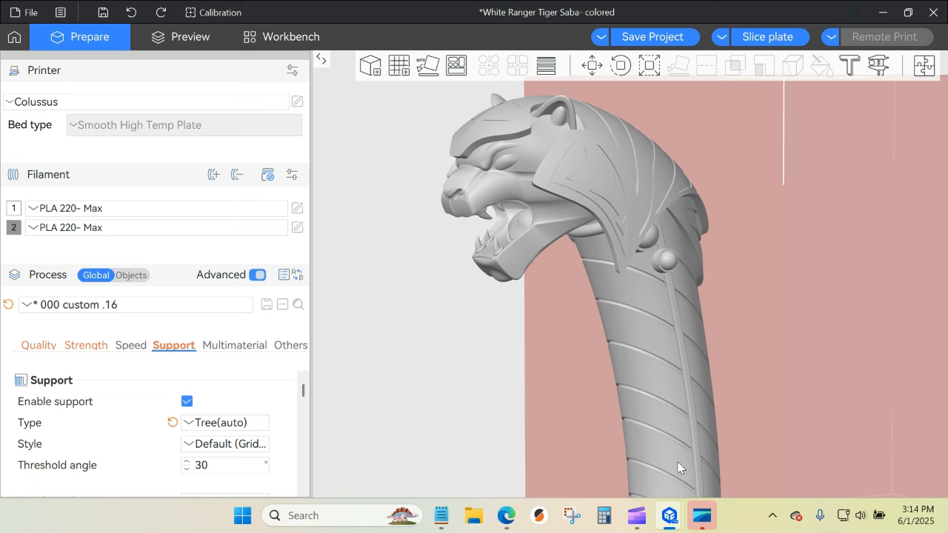
Start Support Painting on the tiger hilt, restrict it to overhangs only and choose the smart fill tool.
left_click_drag(453, 390, 451, 374)
right_click_drag(452, 314, 491, 413)
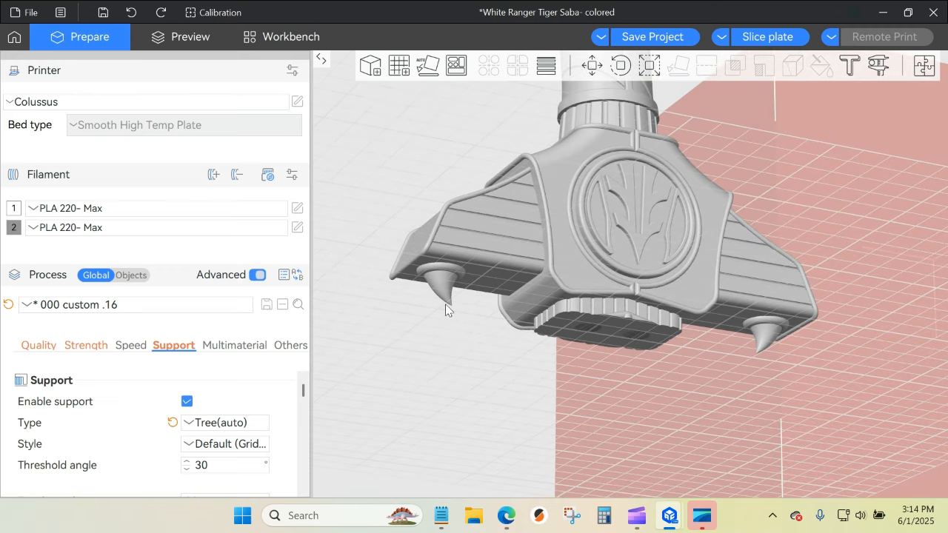
right_click_drag(383, 243, 347, 416)
right_click_drag(396, 165, 499, 351)
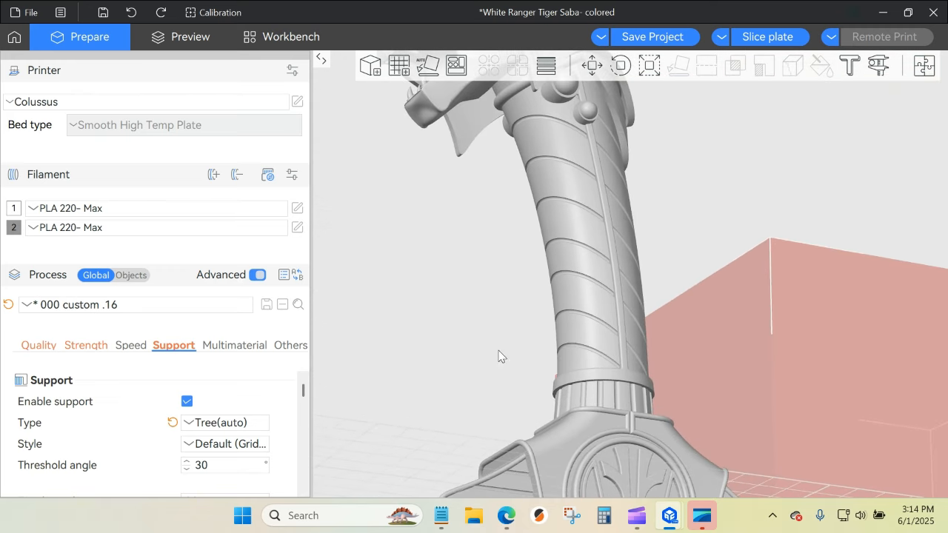
left_click(586, 236)
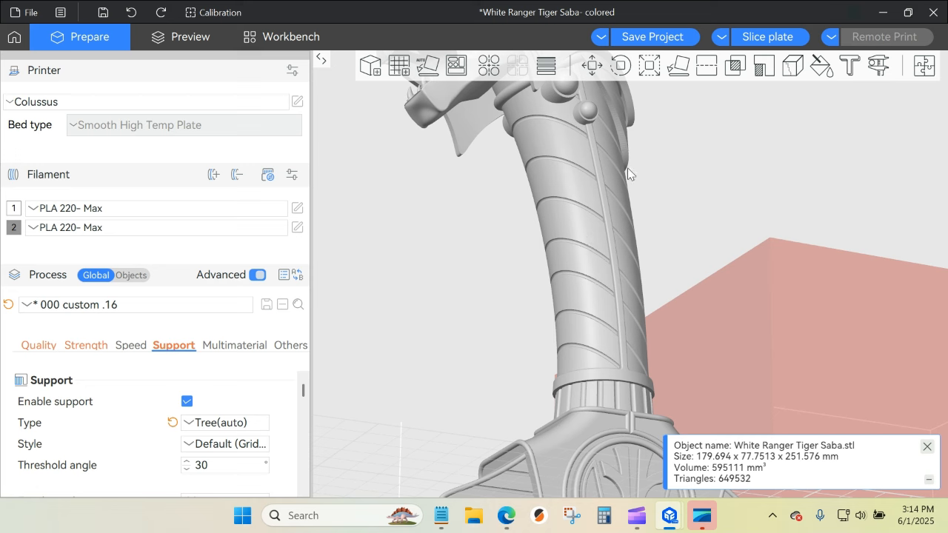
left_click(764, 68)
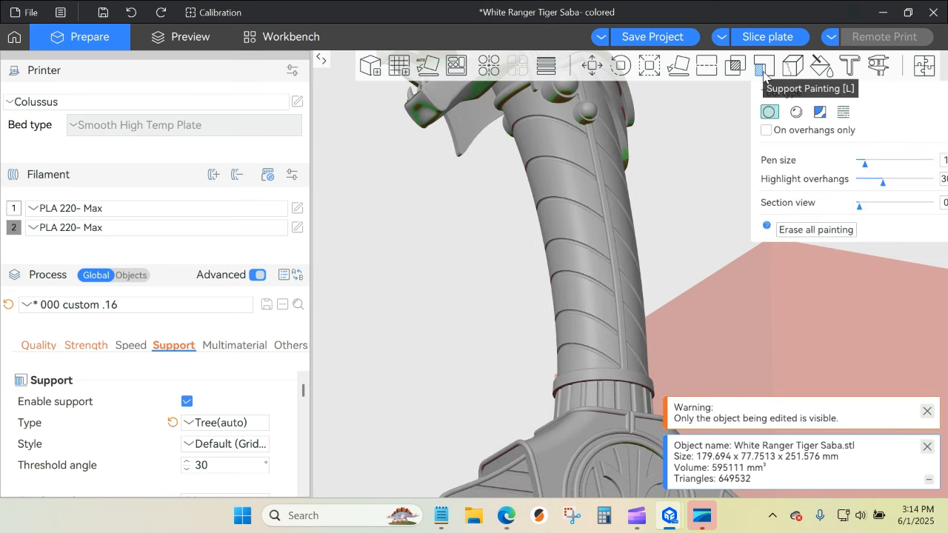
left_click(738, 130)
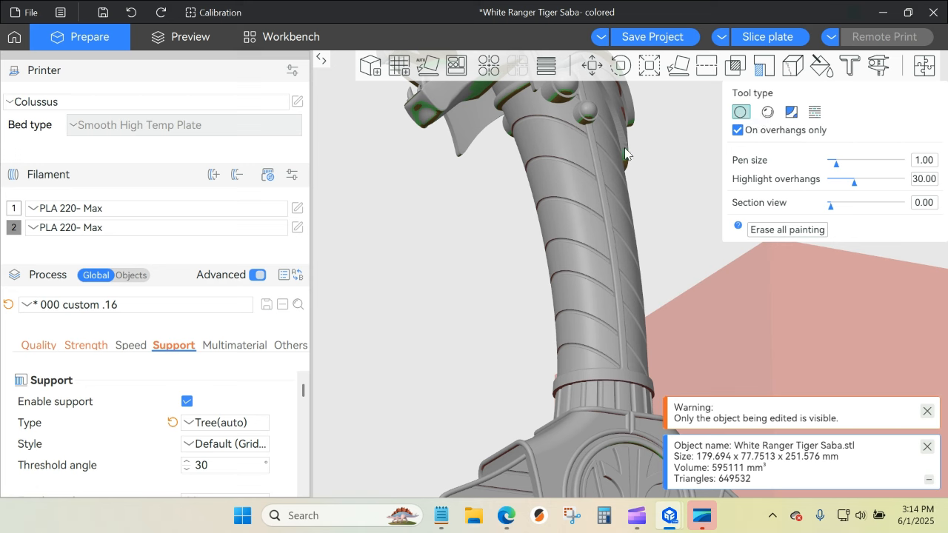
left_click(792, 113)
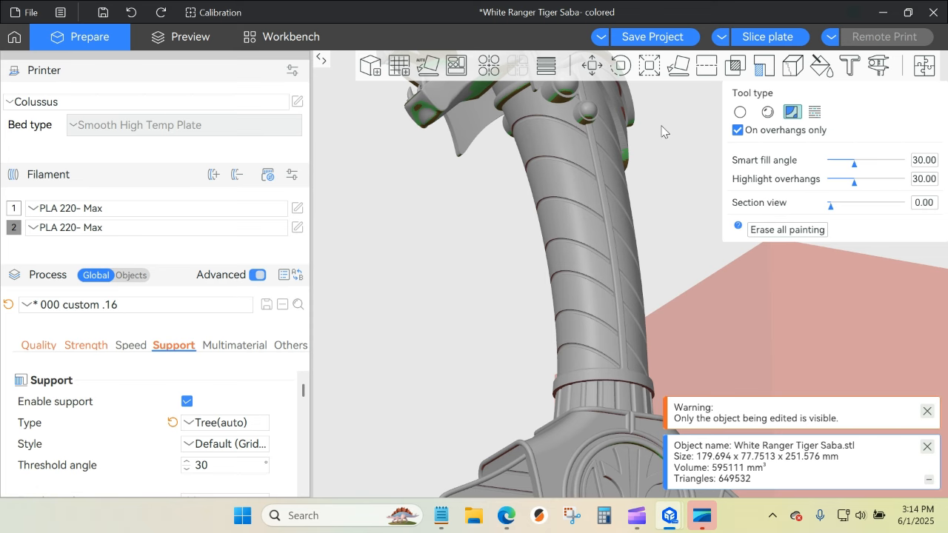
Examine the support painting on the tiger's jaw, the underside of the guard and the recesses of the round emblem.
scroll(663, 126, "up", 3)
right_click_drag(655, 152, 675, 252)
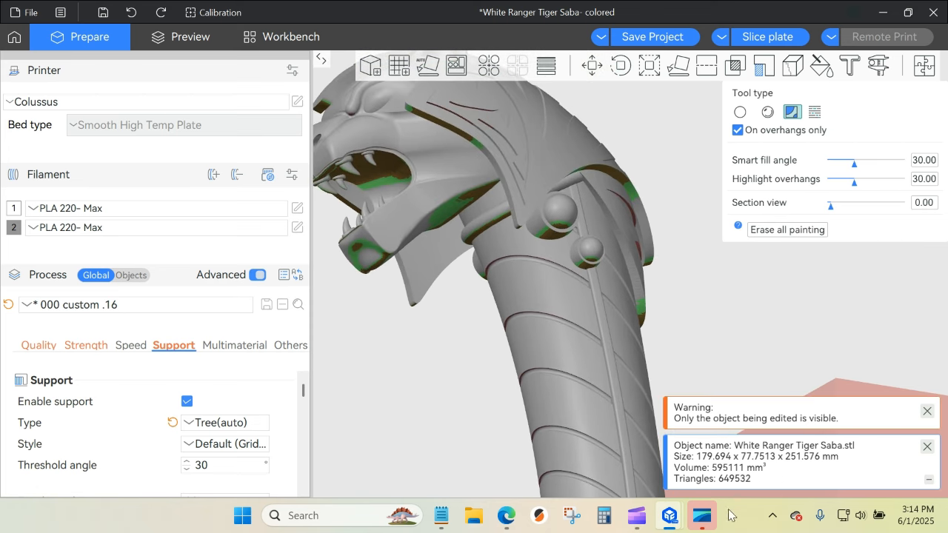
left_click_drag(331, 474, 532, 283)
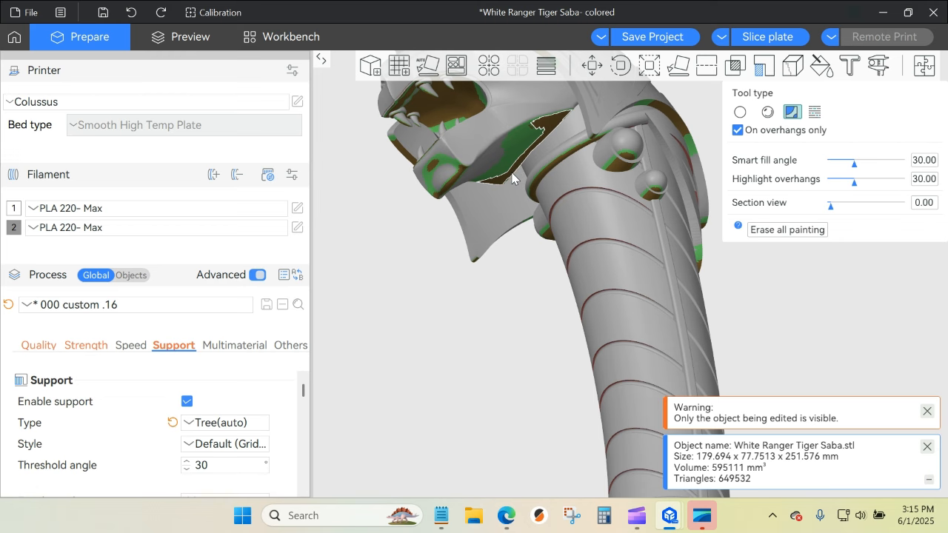
scroll(469, 318, "down", 4)
left_click_drag(466, 314, 494, 289)
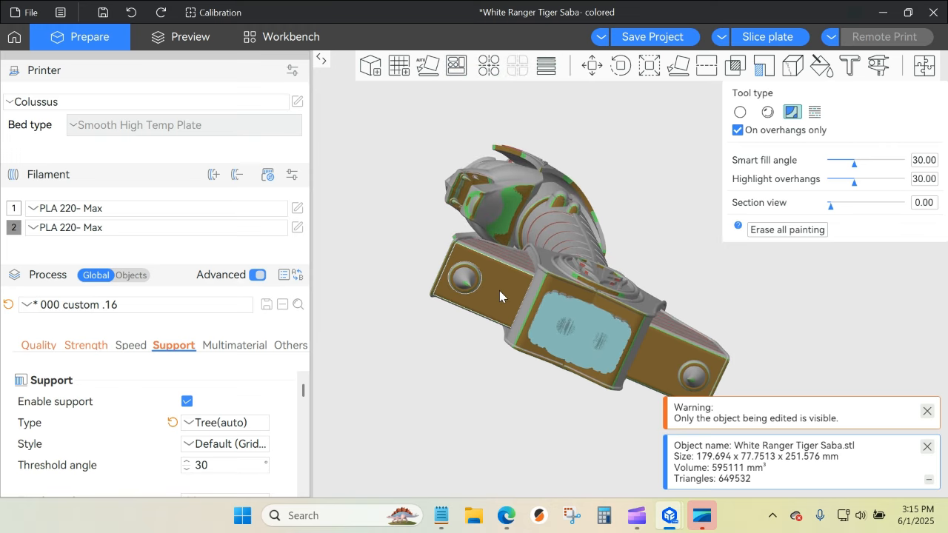
scroll(491, 297, "up", 2)
scroll(418, 335, "up", 3)
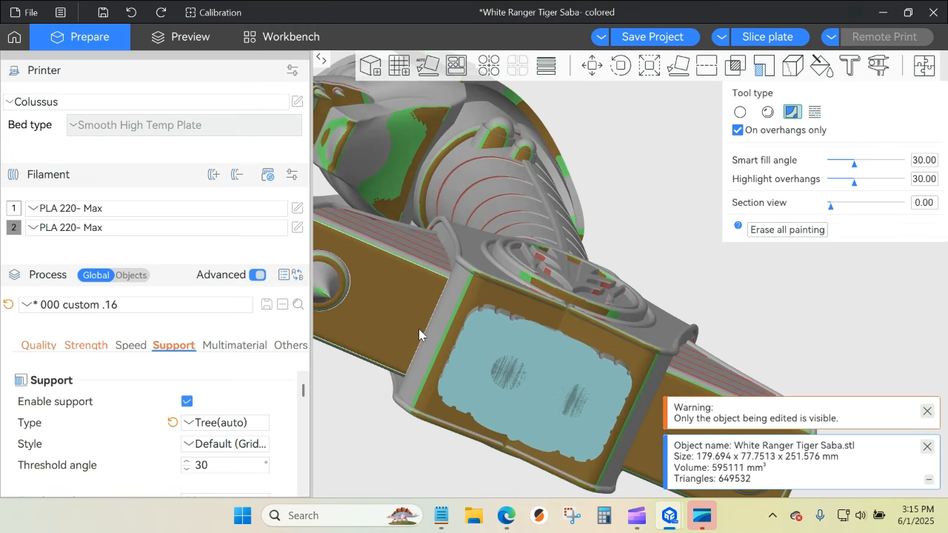
left_click_drag(372, 301, 480, 290)
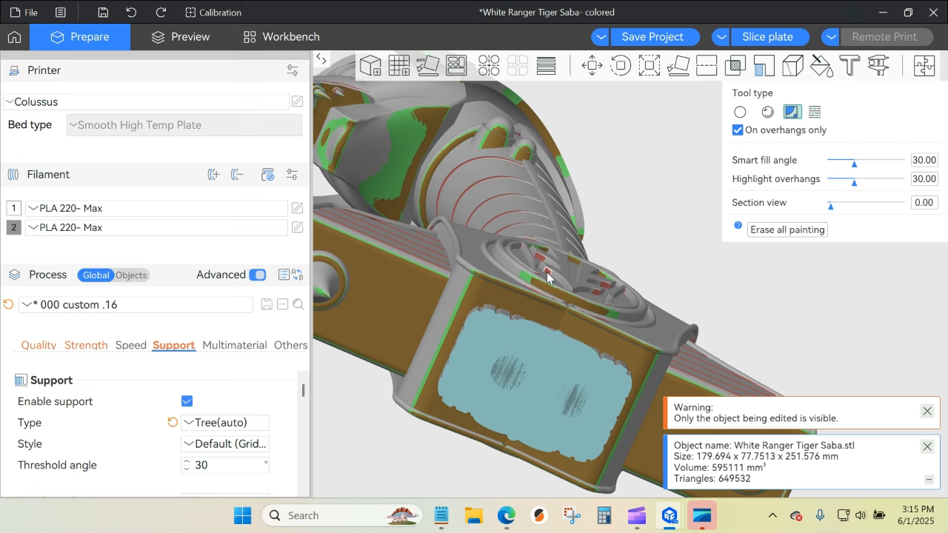
scroll(550, 275, "up", 5)
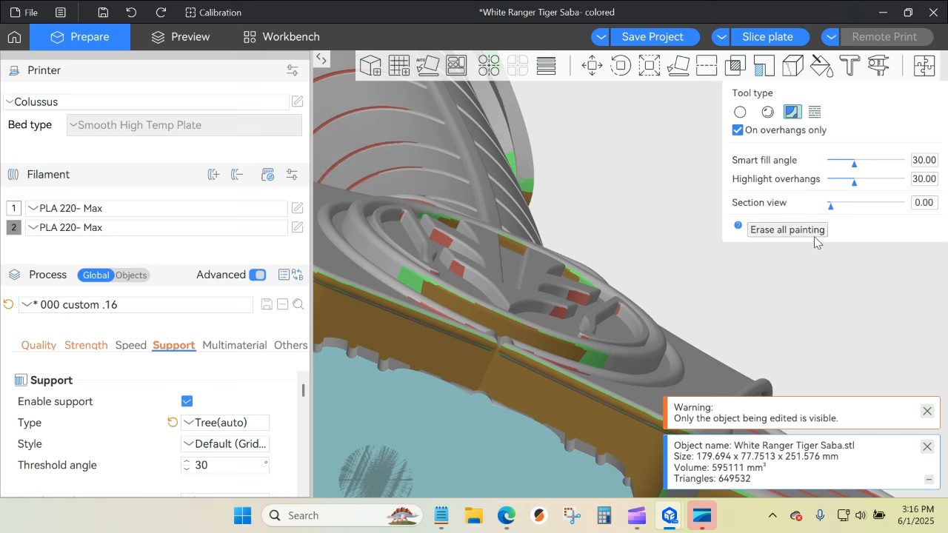
mouse_move(738, 229)
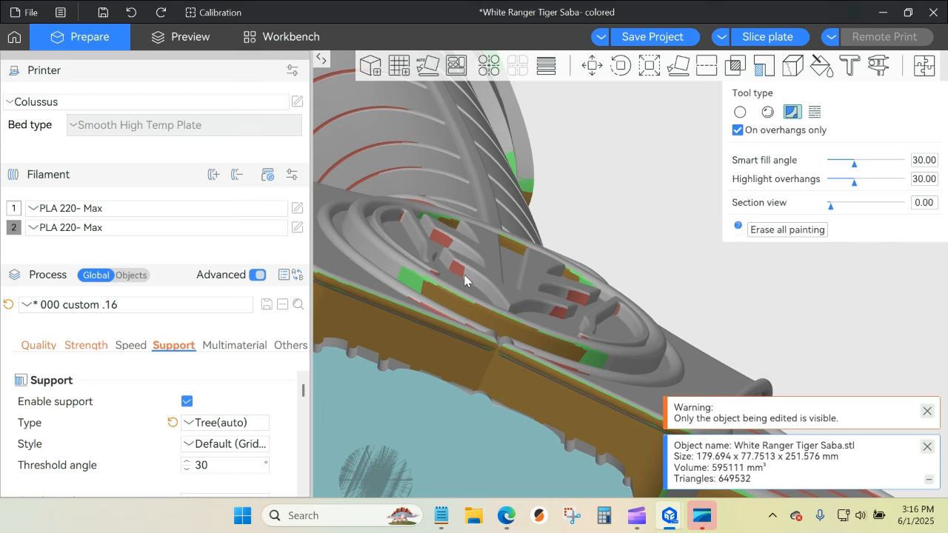
left_click(442, 241)
scroll(467, 263, "up", 5)
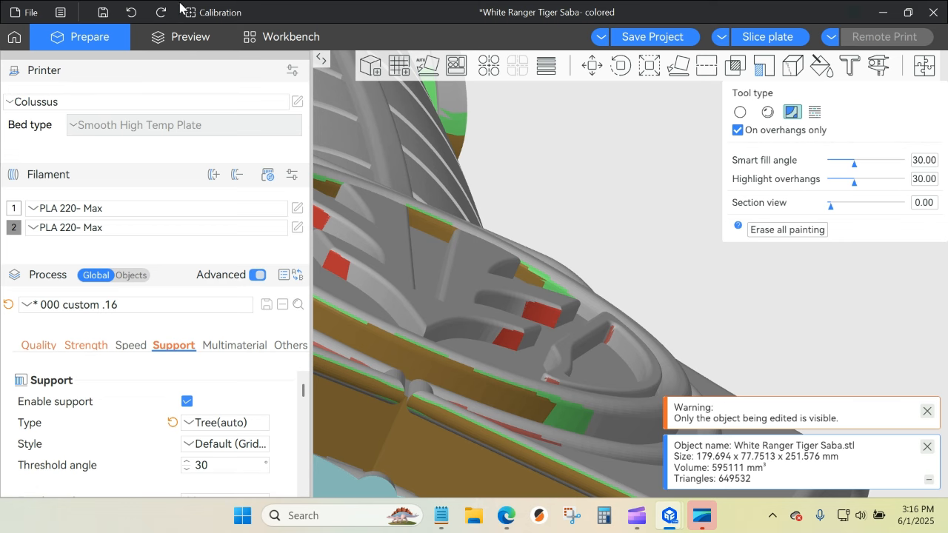
Examine the support painting along the handle's spiral ridges and beneath the tiger head from several angles, and close Support Painting.
scroll(519, 207, "down", 7)
left_click_drag(620, 173, 630, 199)
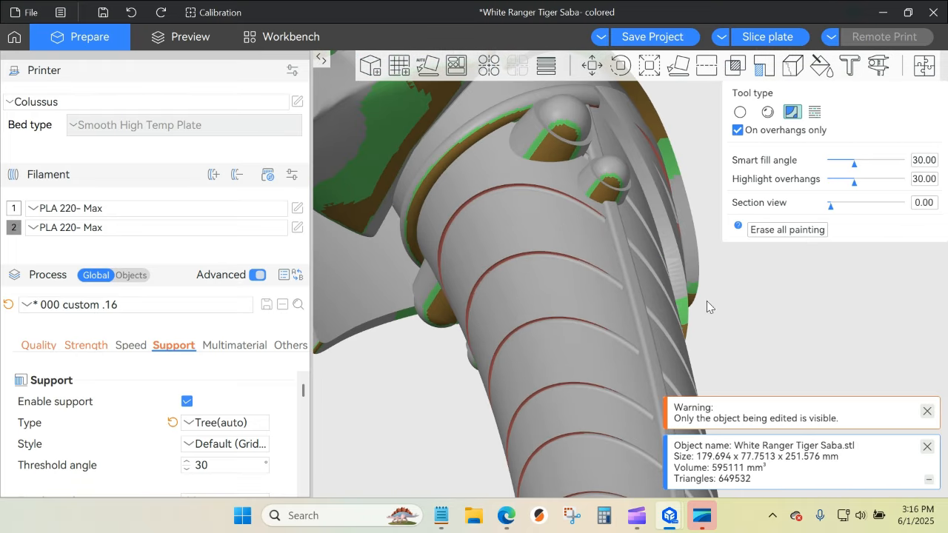
scroll(710, 298, "down", 5)
left_click_drag(712, 299, 475, 420)
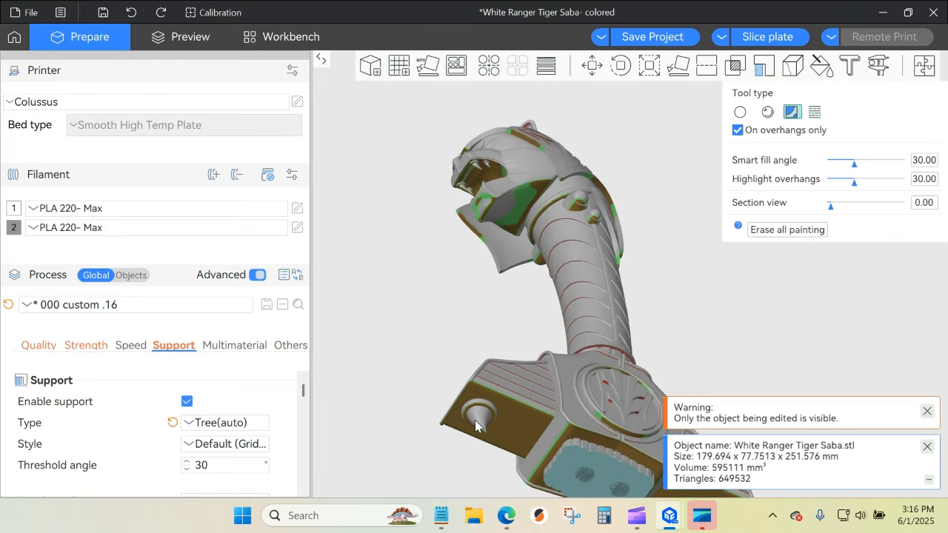
scroll(474, 420, "up", 5)
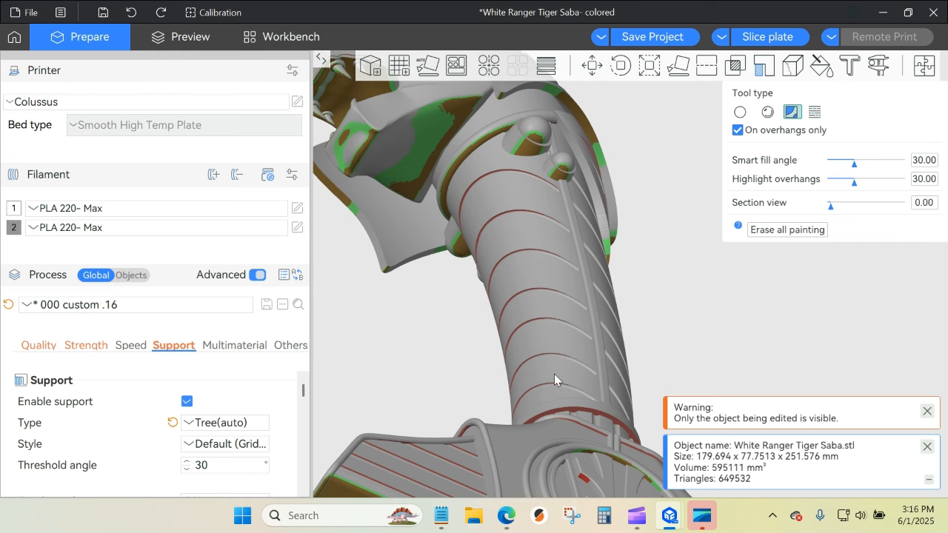
left_click_drag(415, 352, 747, 309)
right_click_drag(747, 309, 469, 353)
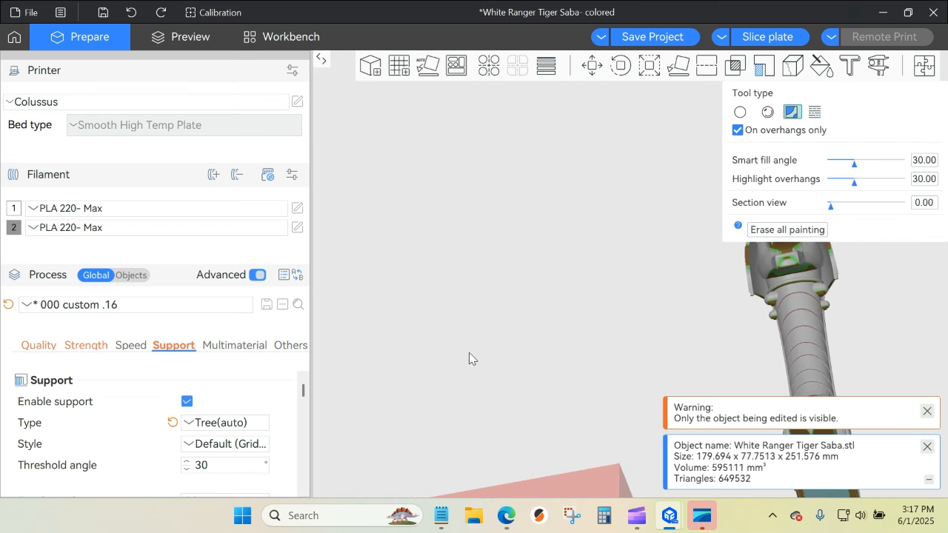
left_click(766, 67)
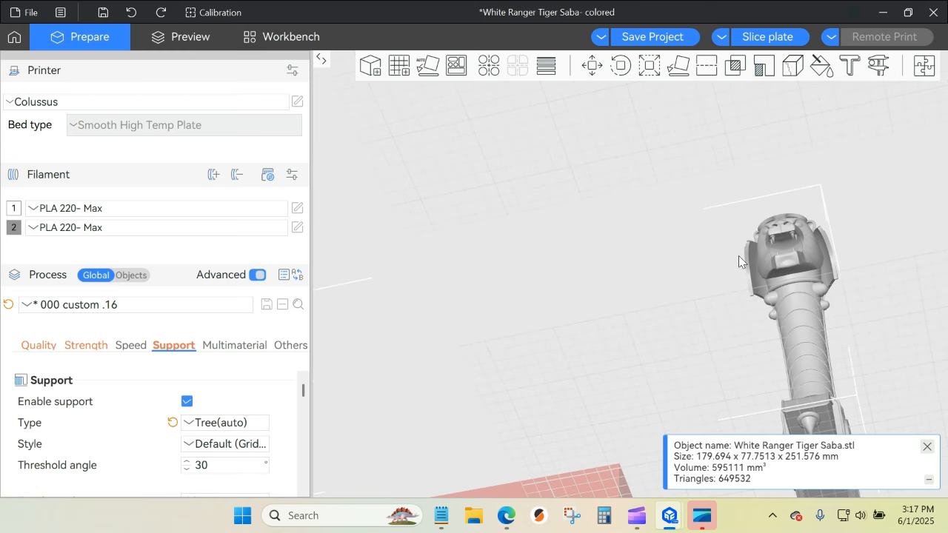
Add a cube support blocker to the tiger hilt and position it so that it encloses the whole model.
left_click_drag(738, 261, 666, 364)
scroll(511, 390, "down", 6)
right_click_drag(465, 376, 526, 144)
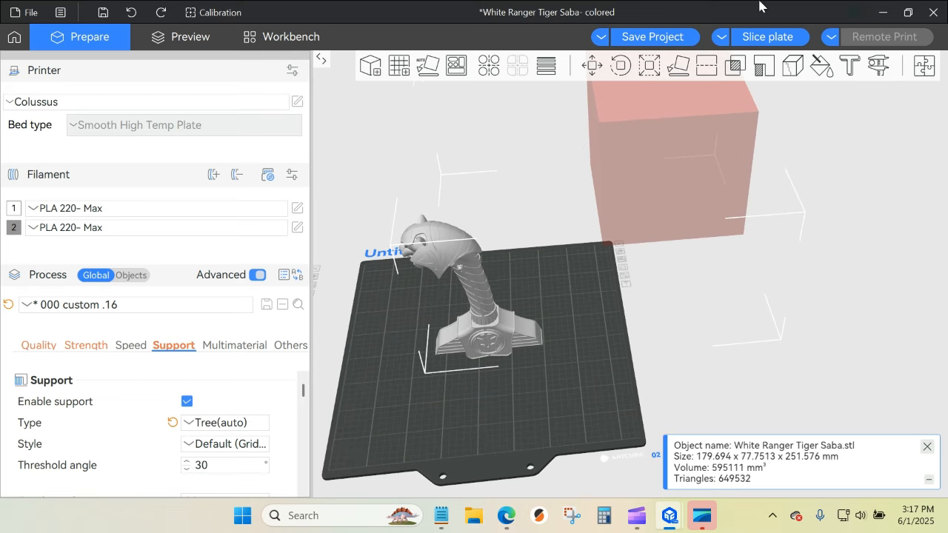
left_click(449, 278)
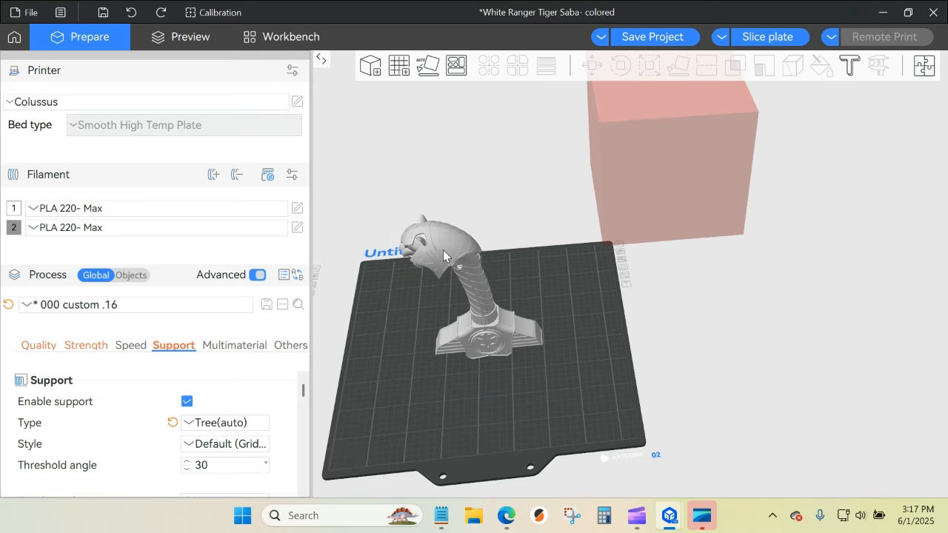
right_click(443, 256)
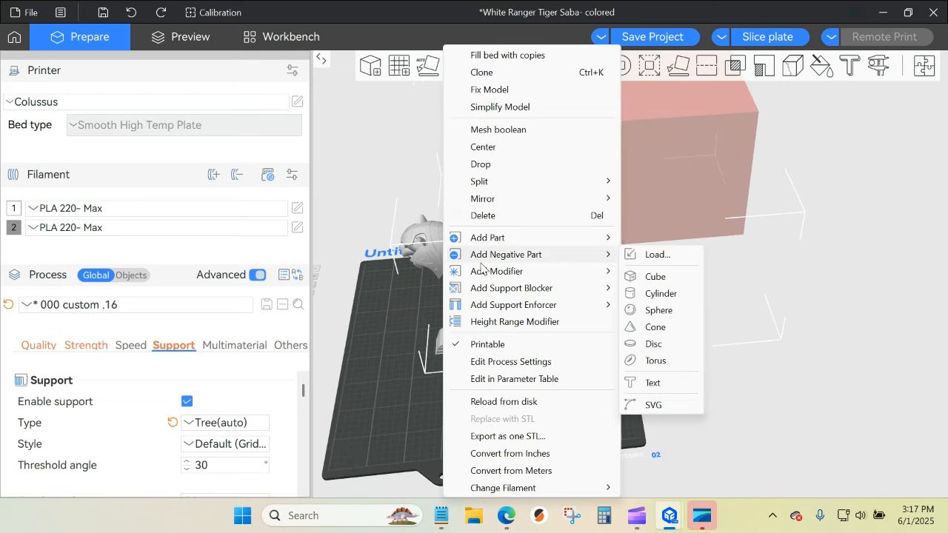
mouse_move(492, 295)
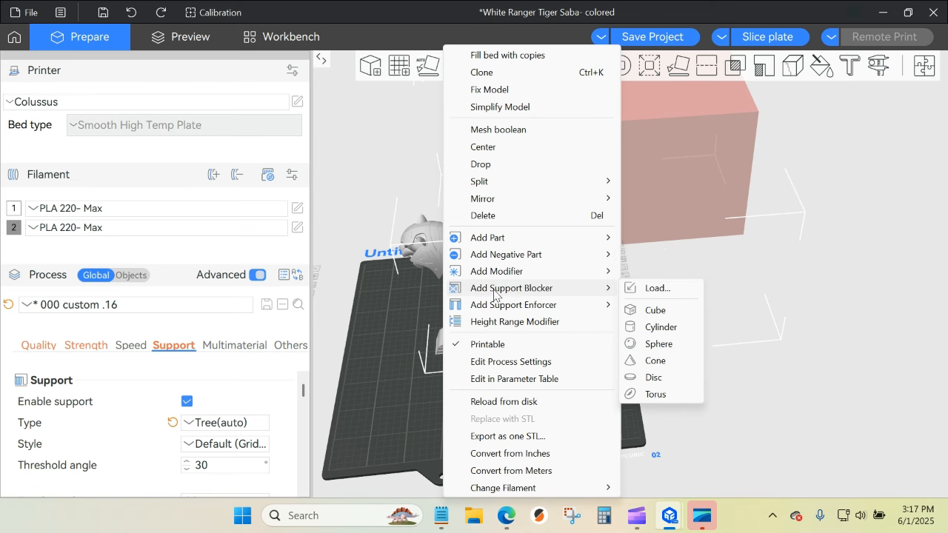
left_click(643, 311)
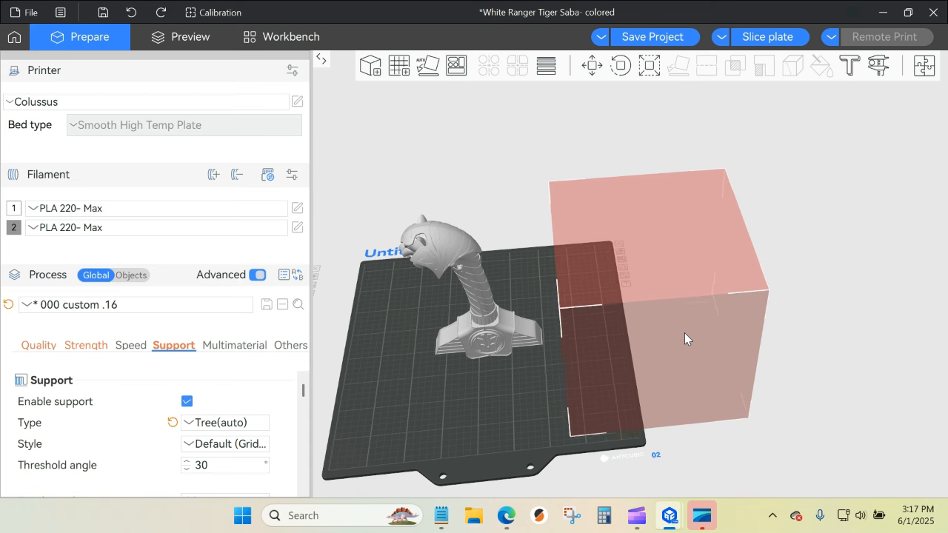
left_click_drag(685, 339, 479, 294)
left_click_drag(525, 436, 528, 411)
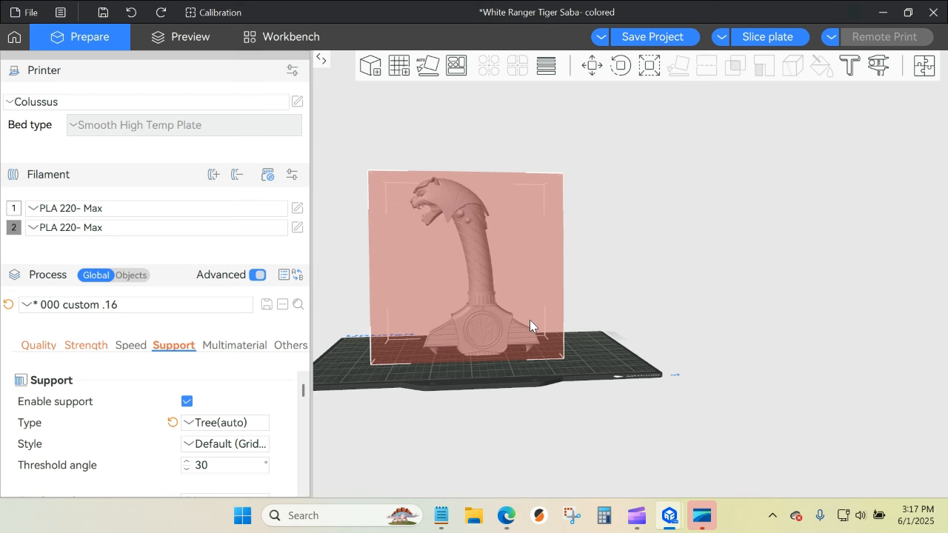
Slice the plate, inspect the tree supports around and beneath the hilt, and review the line type breakdown and total estimation.
left_click(754, 38)
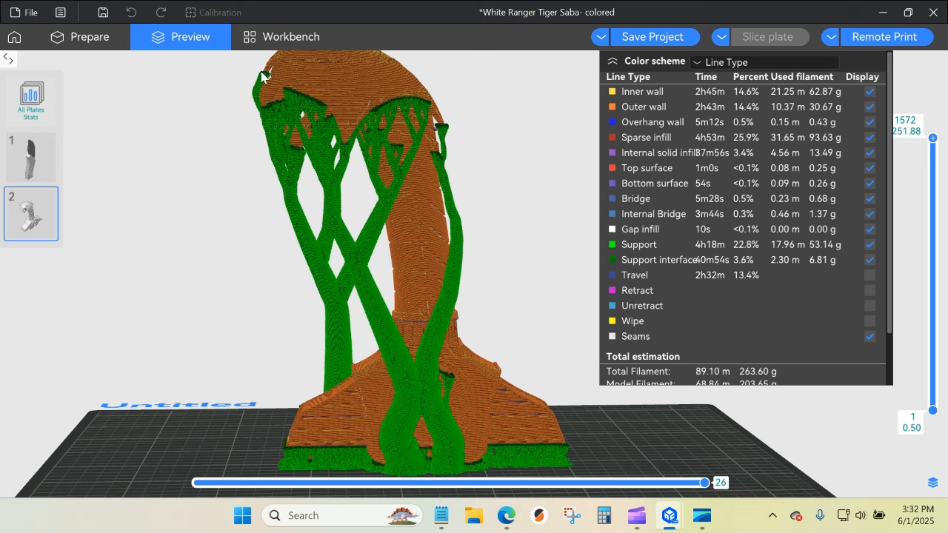
left_click_drag(233, 133, 326, 359)
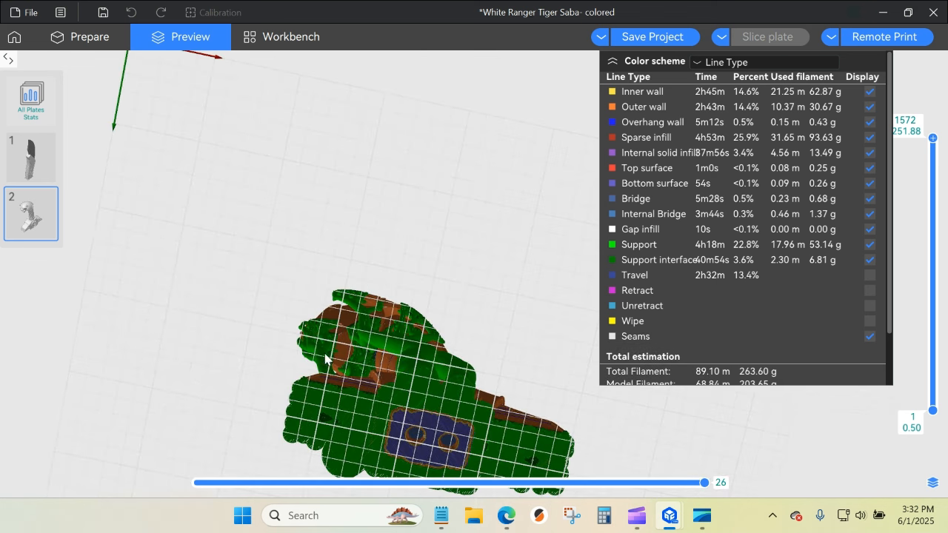
left_click_drag(505, 269, 502, 331)
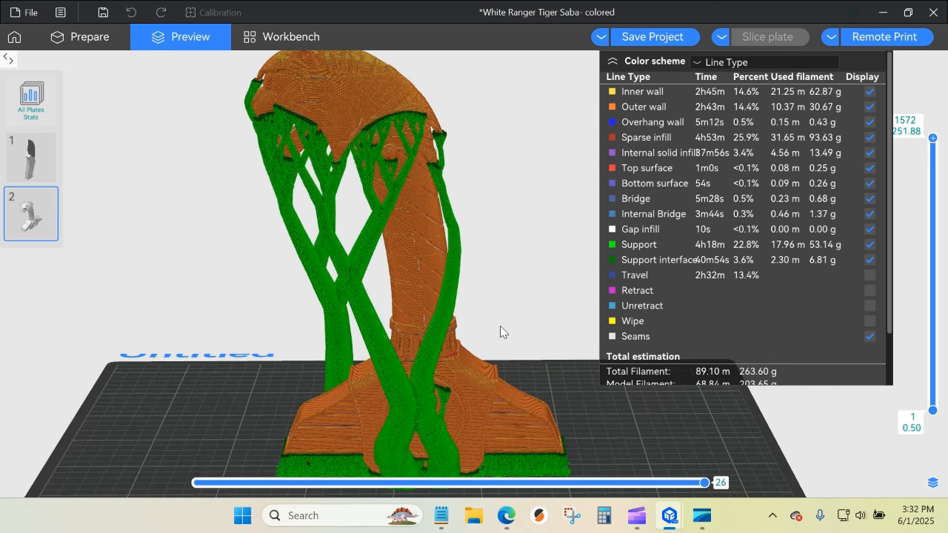
scroll(782, 347, "down", 2)
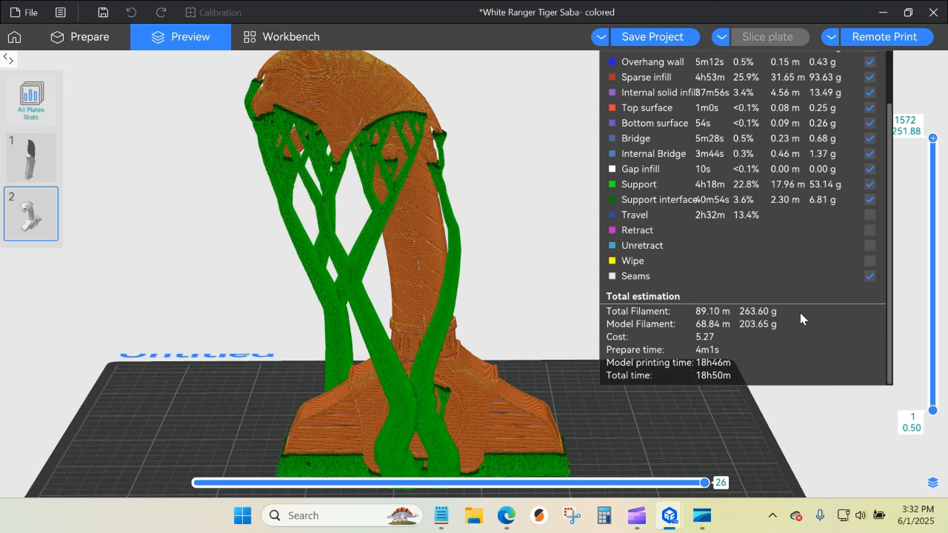
scroll(799, 312, "up", 2)
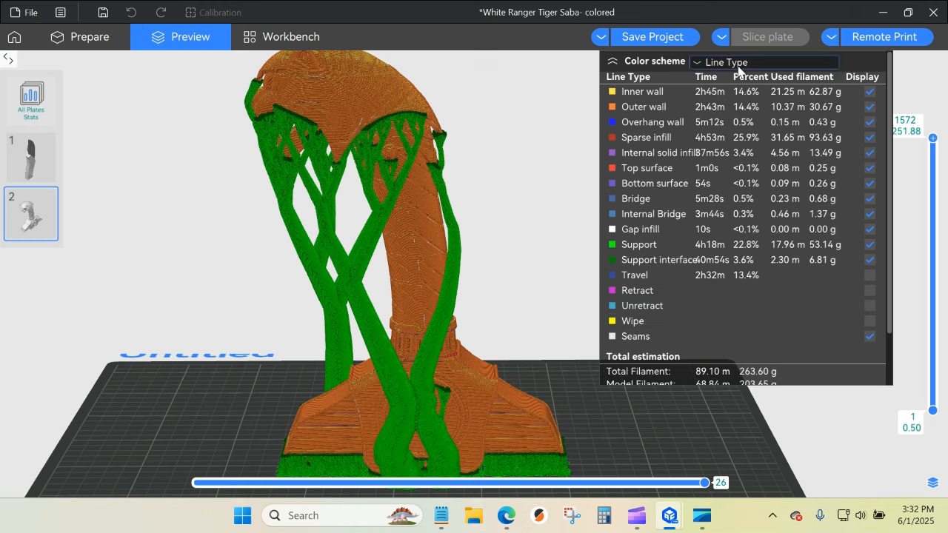
scroll(830, 282, "down", 2)
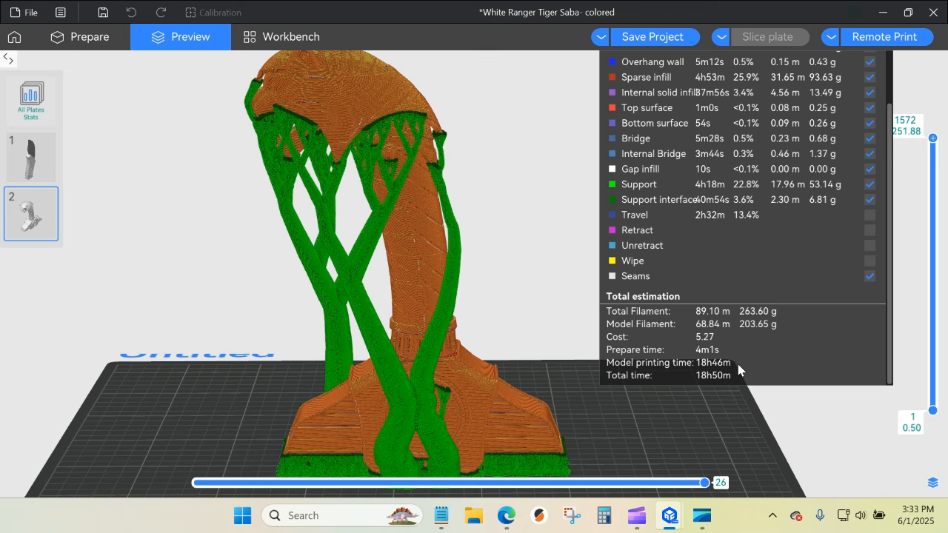
Compare the White Ranger Tiger Saba PETG print running on the Oops Baby printer with the sliced preview of the hilt.
left_click(245, 36)
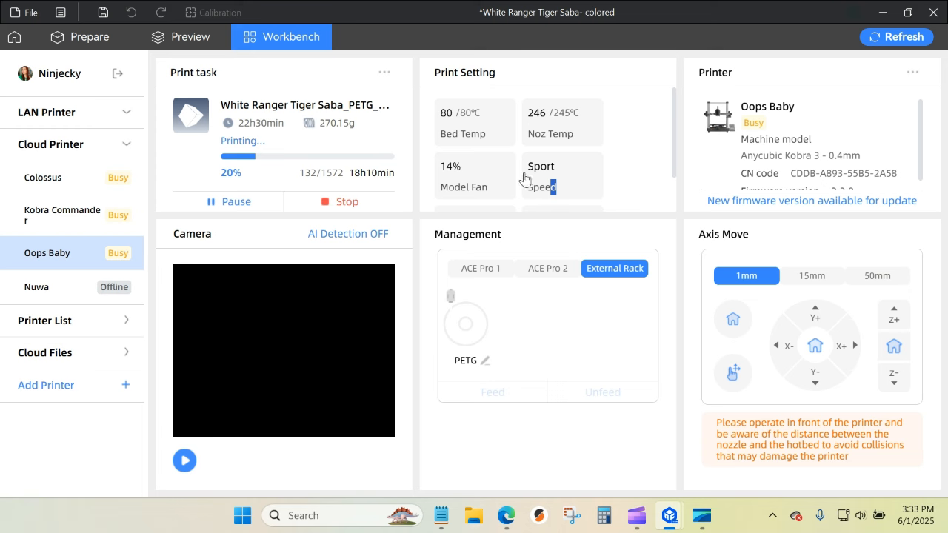
left_click(28, 260)
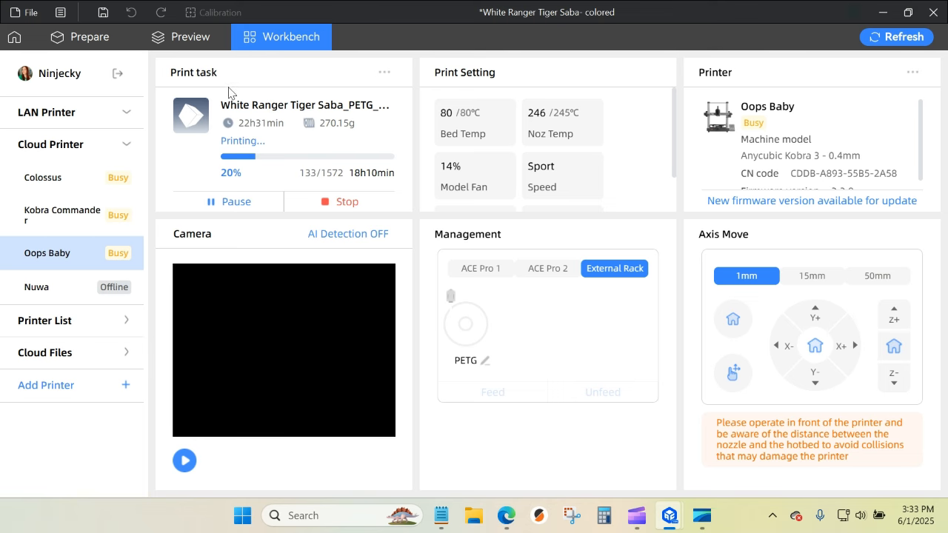
left_click(165, 42)
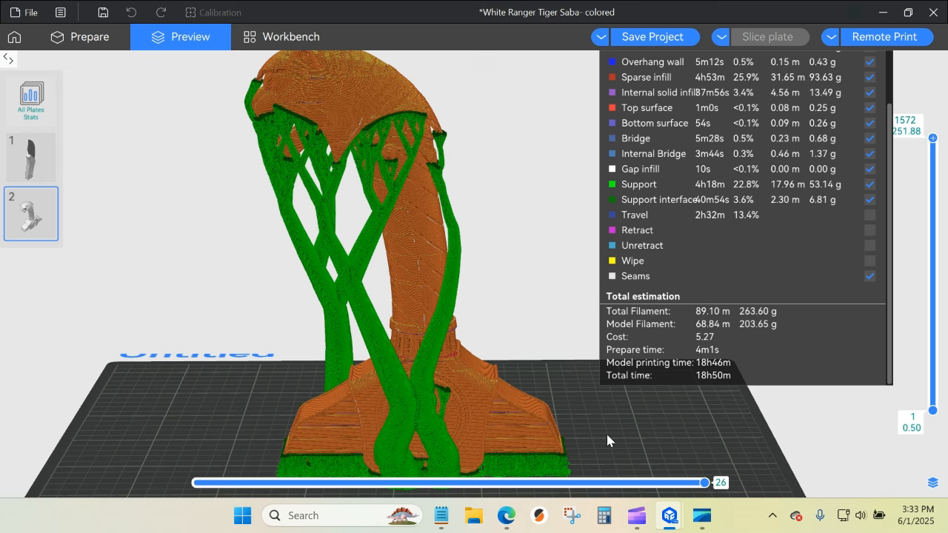
key("3")
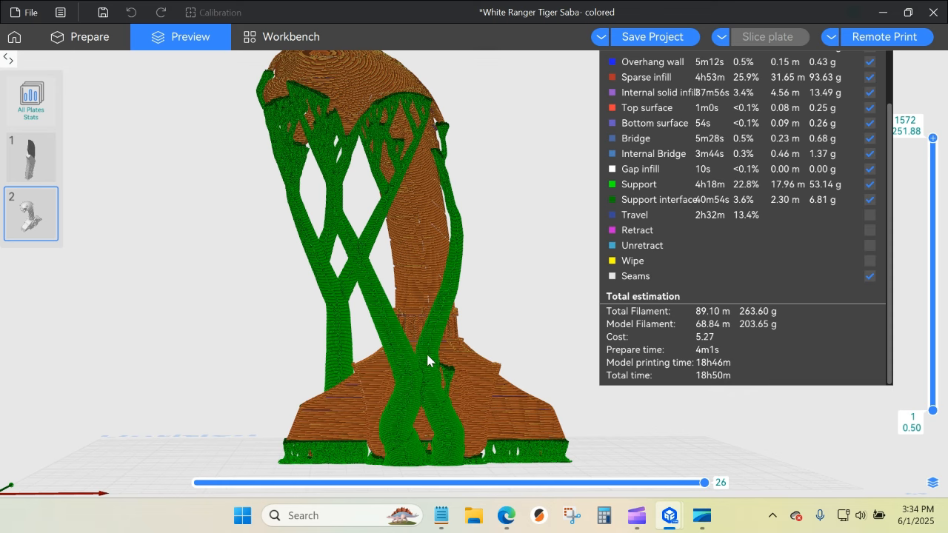
left_click(275, 36)
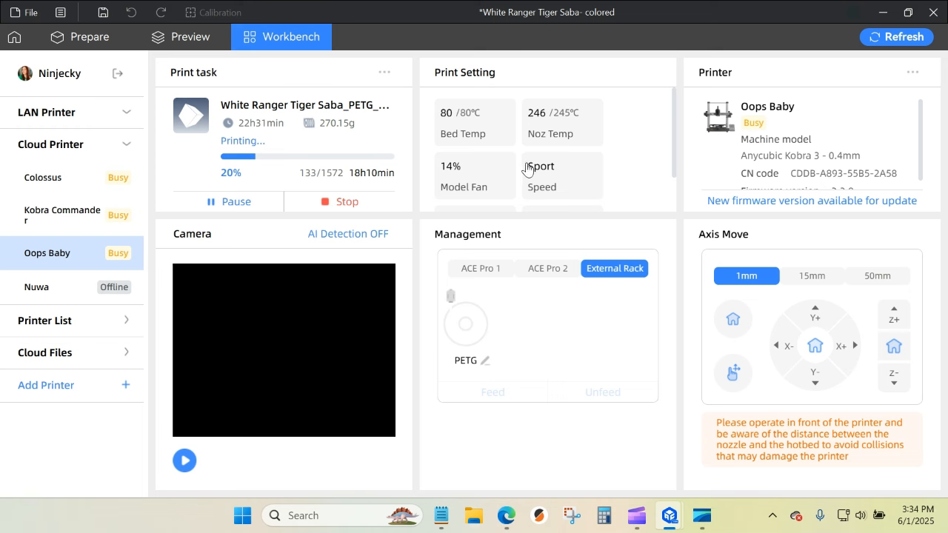
left_click(144, 43)
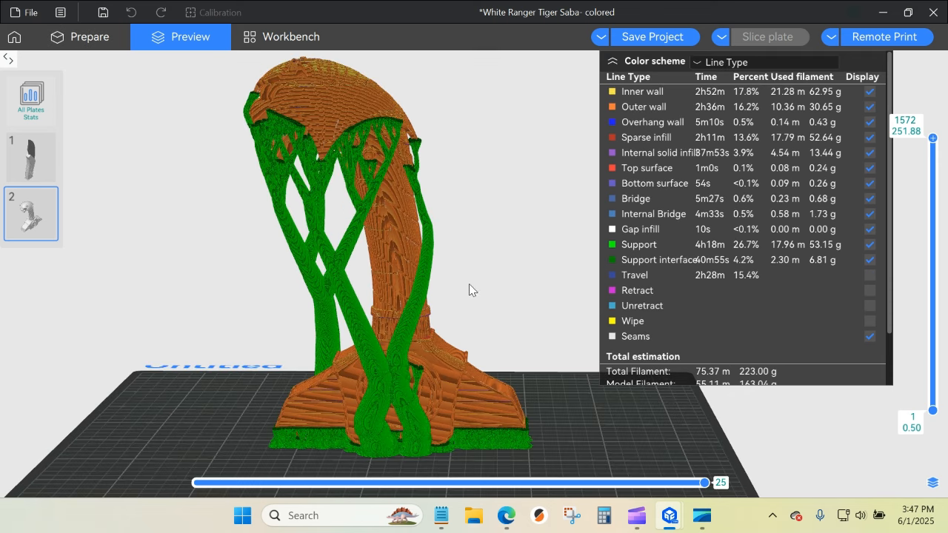
Set the preview color scheme to Filament, examine the hilt's filament and time estimates, and toggle the display of filament 1.
left_click(738, 63)
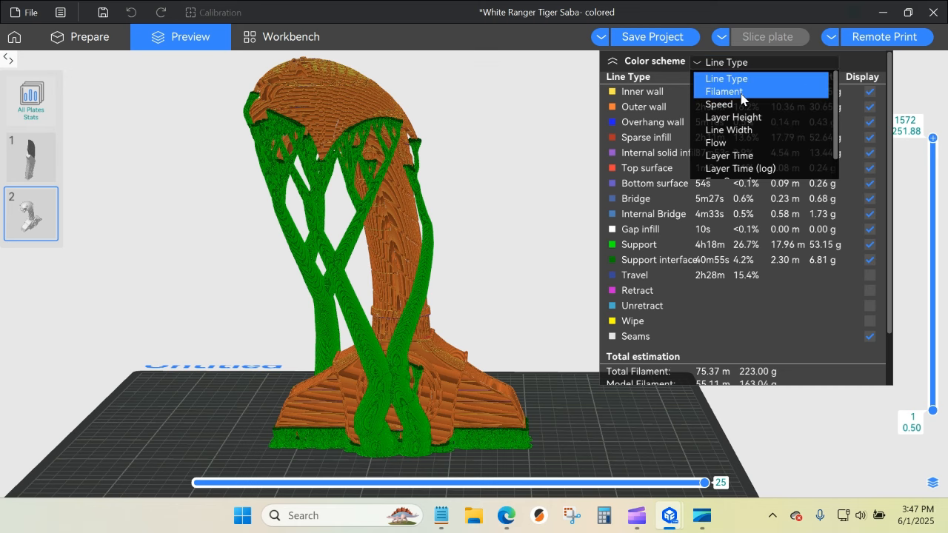
left_click(742, 94)
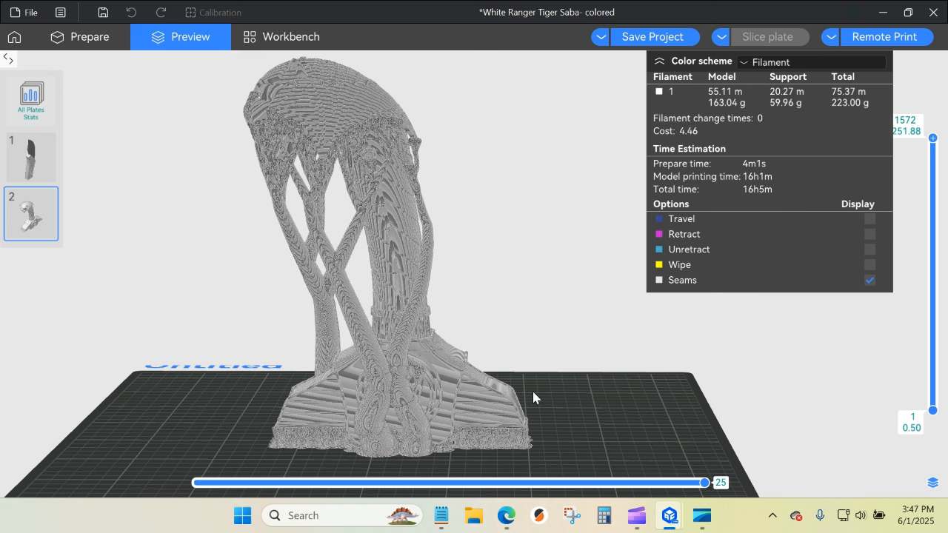
scroll(534, 392, "up", 5)
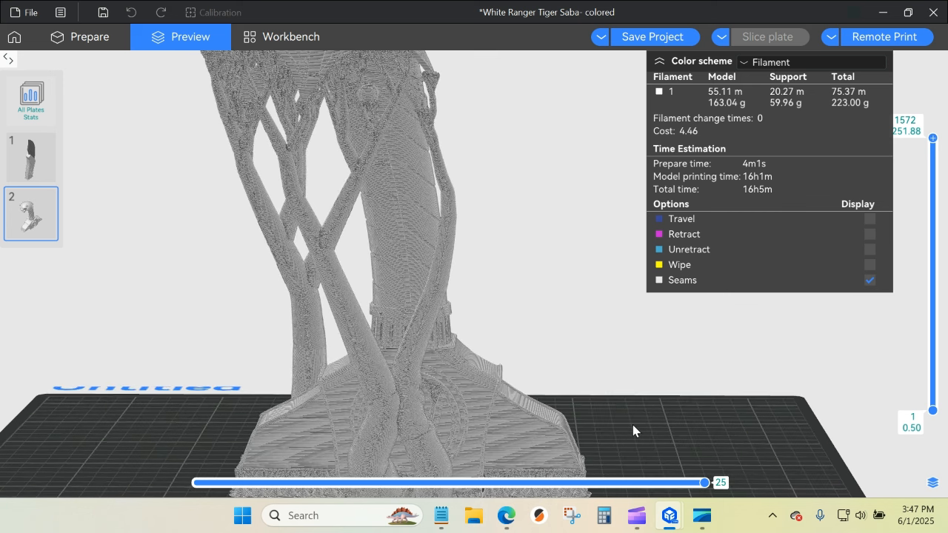
mouse_move(633, 425)
left_mouse_down()
mouse_move(631, 438)
mouse_move(546, 429)
mouse_move(634, 439)
left_mouse_up()
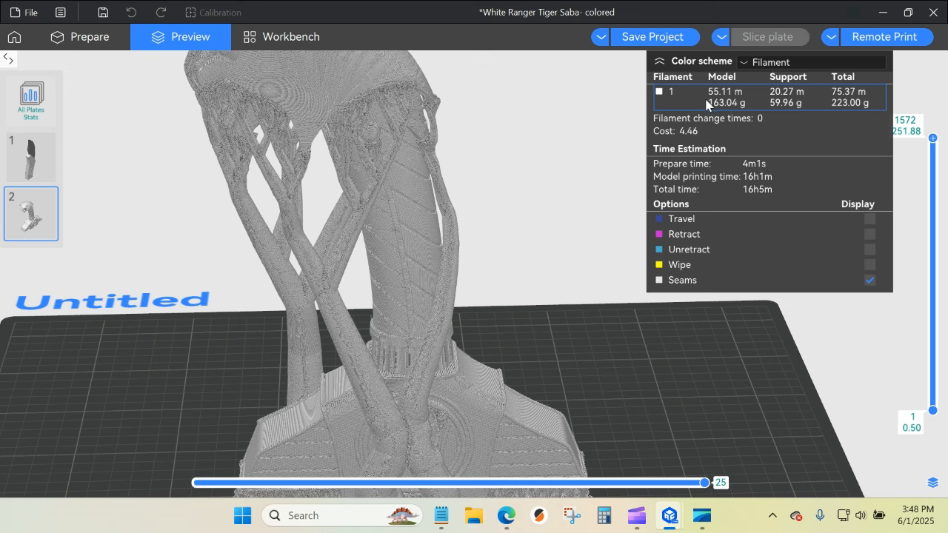
left_click(771, 110)
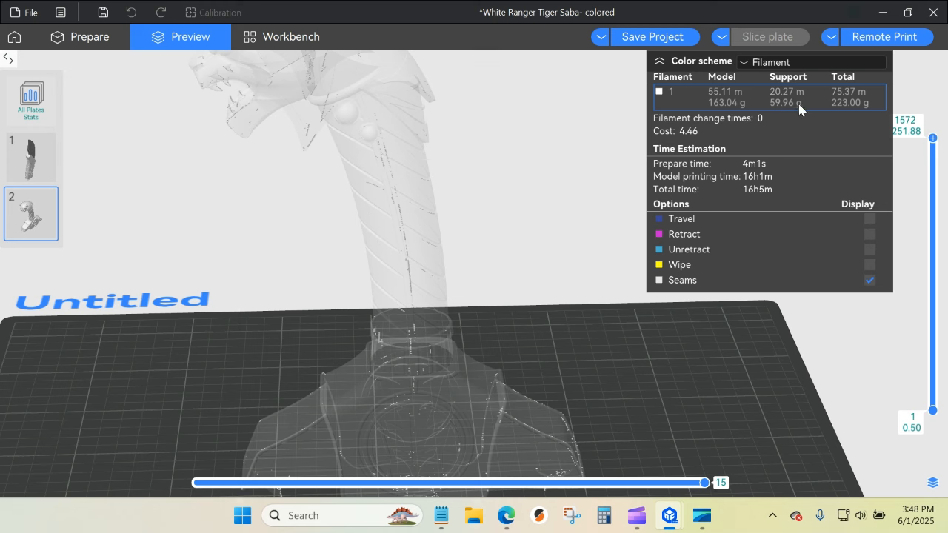
left_click(799, 108)
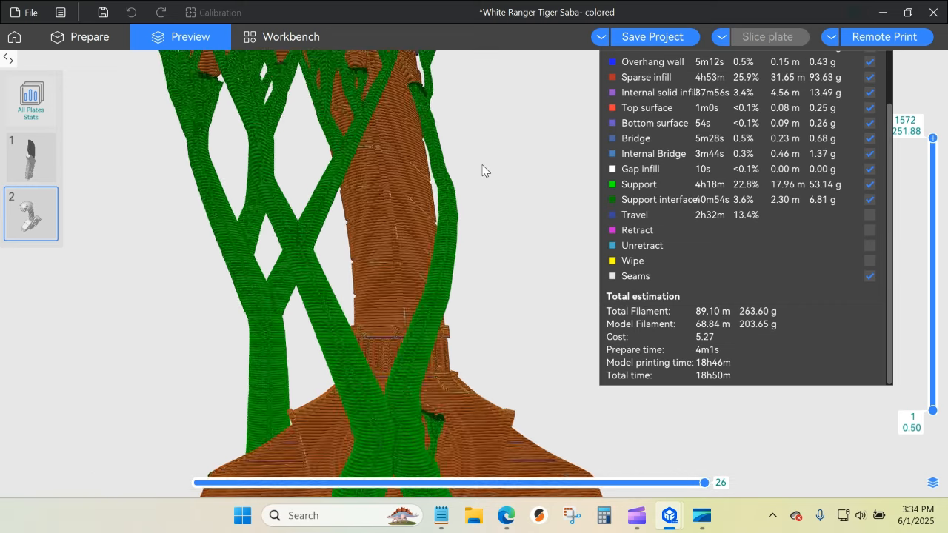
Limit the layer preview to layer 1 and examine the support base around the underside of the guard up close.
scroll(488, 166, "up", 1)
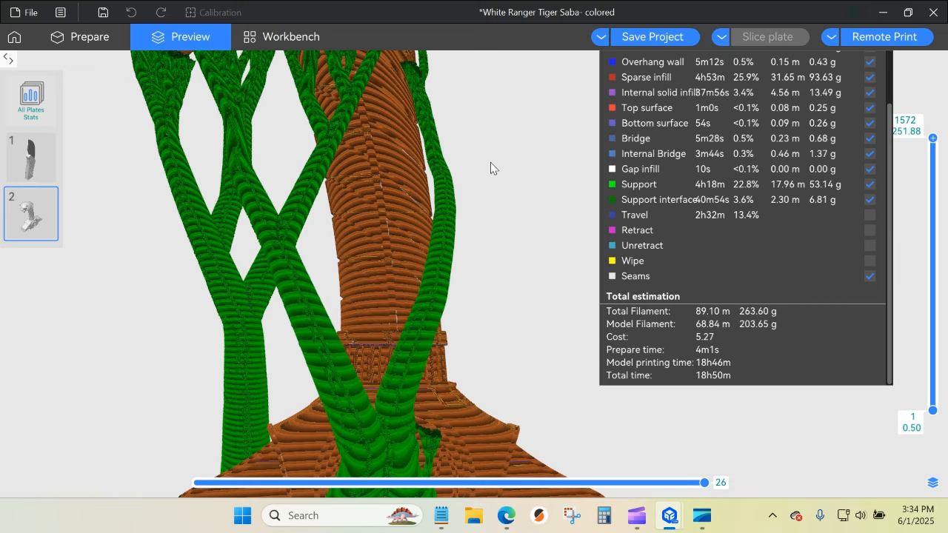
mouse_move(935, 140)
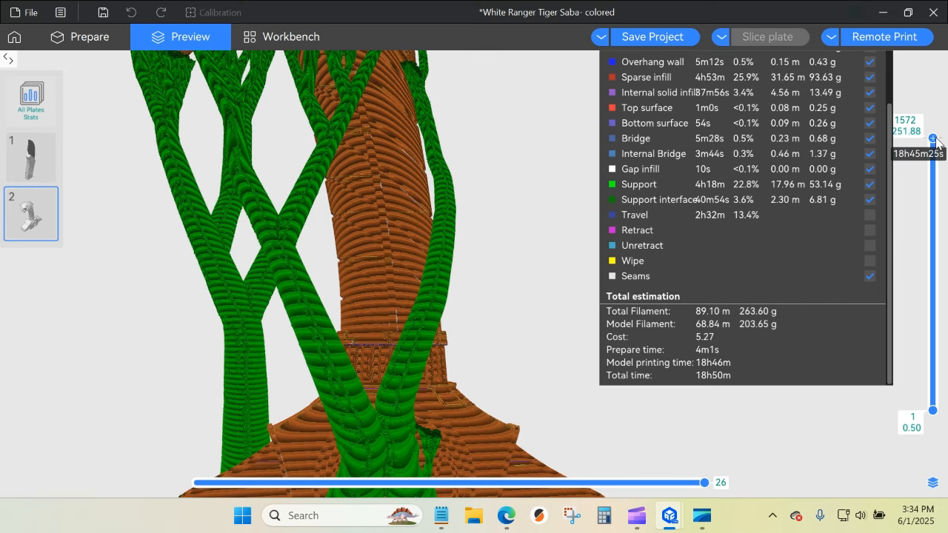
left_click_drag(934, 140, 947, 474)
right_click_drag(590, 404, 550, 89)
left_click_drag(516, 328, 509, 384)
scroll(510, 384, "up", 4)
scroll(510, 385, "up", 1)
right_click_drag(777, 459, 829, 185)
left_click_drag(531, 360, 528, 375)
right_click_drag(528, 381, 566, 298)
scroll(421, 328, "up", 5)
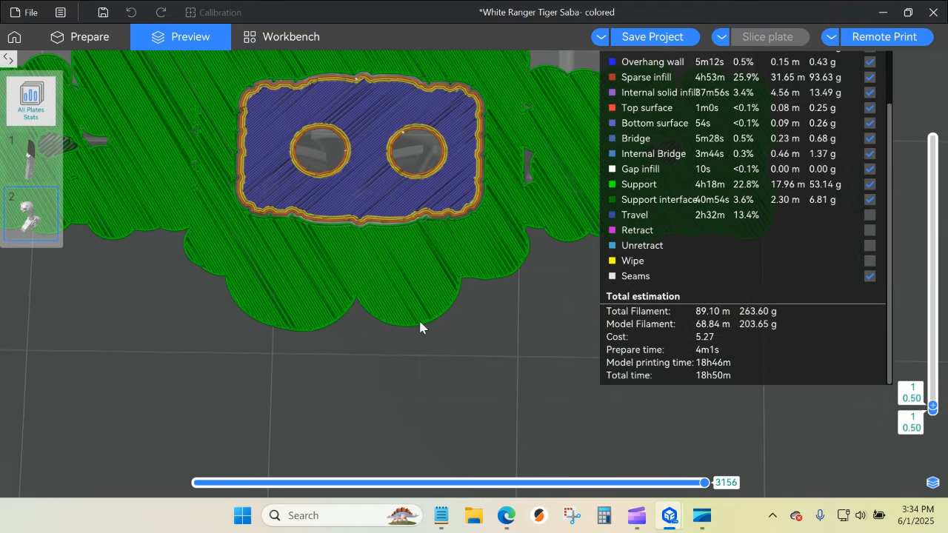
scroll(351, 318, "up", 3)
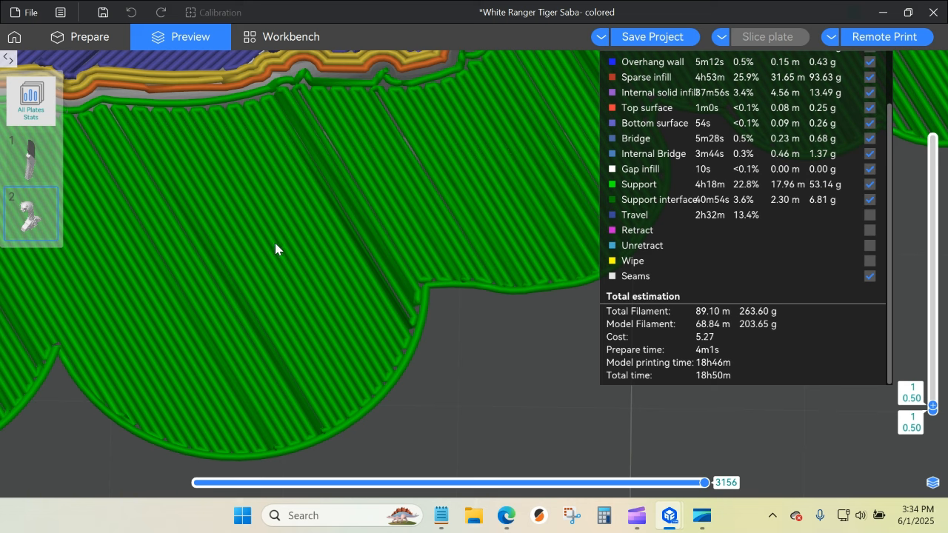
Show the process settings beside the preview and examine the support's first layer density and expansion and the available process presets.
left_click(9, 59)
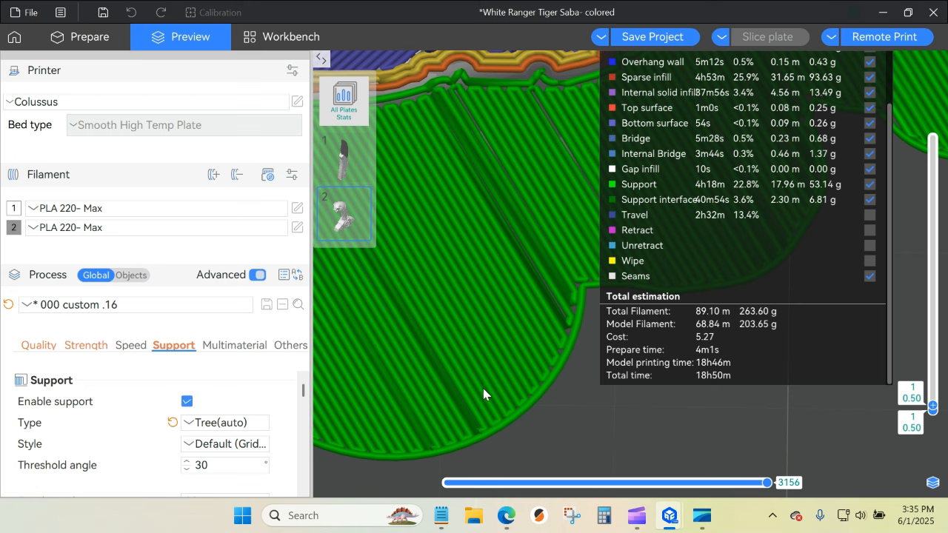
scroll(282, 413, "down", 1)
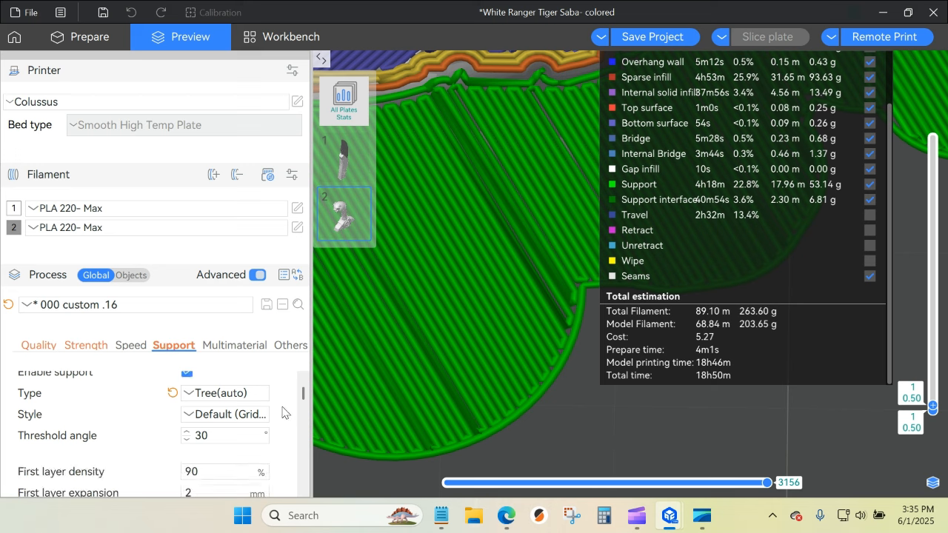
scroll(283, 413, "down", 1)
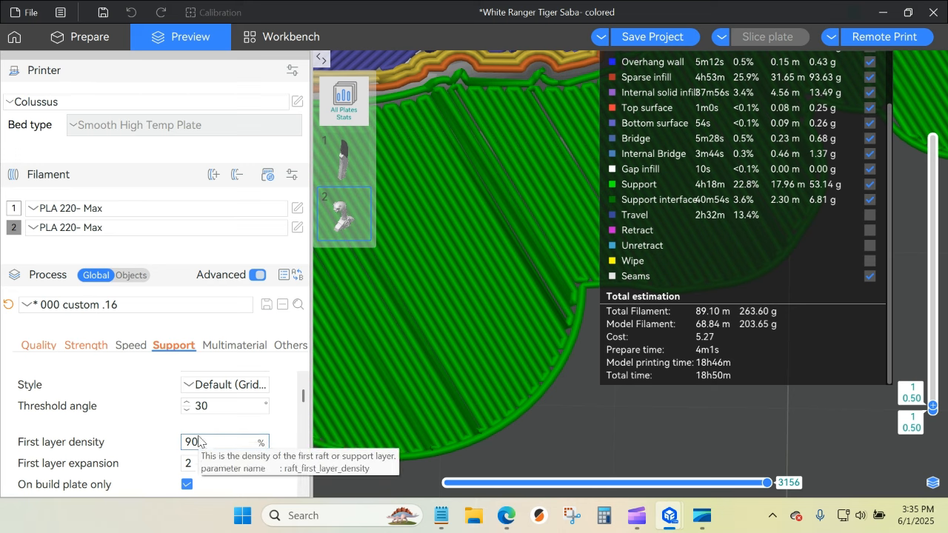
left_click(33, 307)
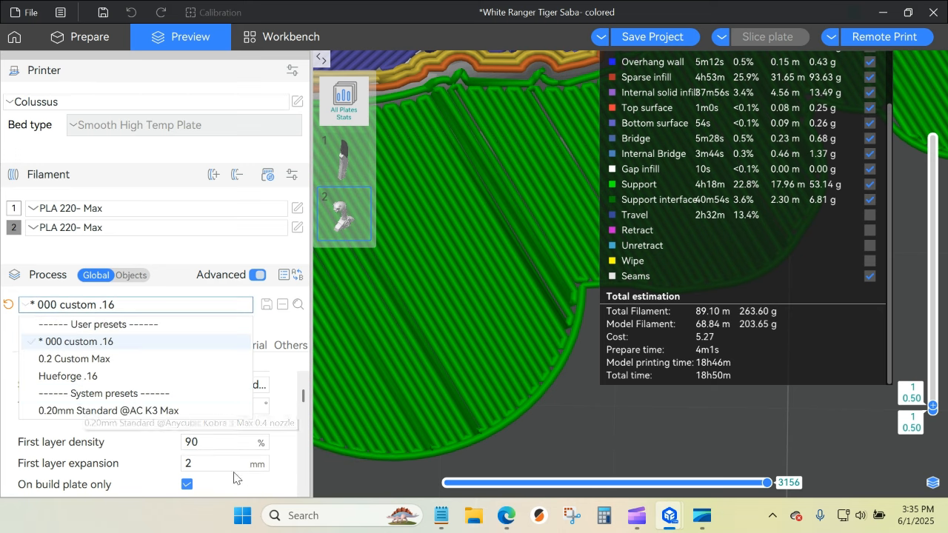
left_click(219, 445)
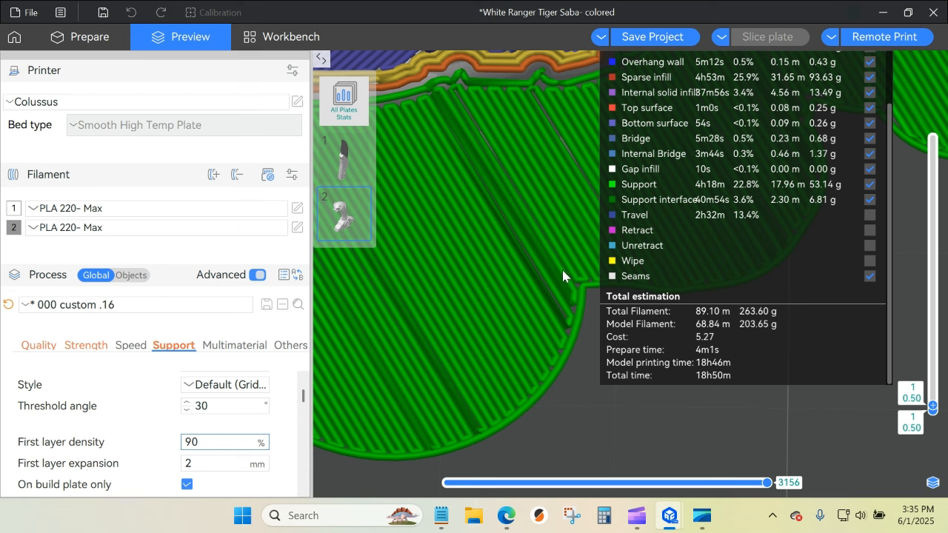
Raise the layer preview from layer 1 to layer 18, examine the support growing around the guard, and collapse the line type legend.
scroll(778, 236, "up", 2)
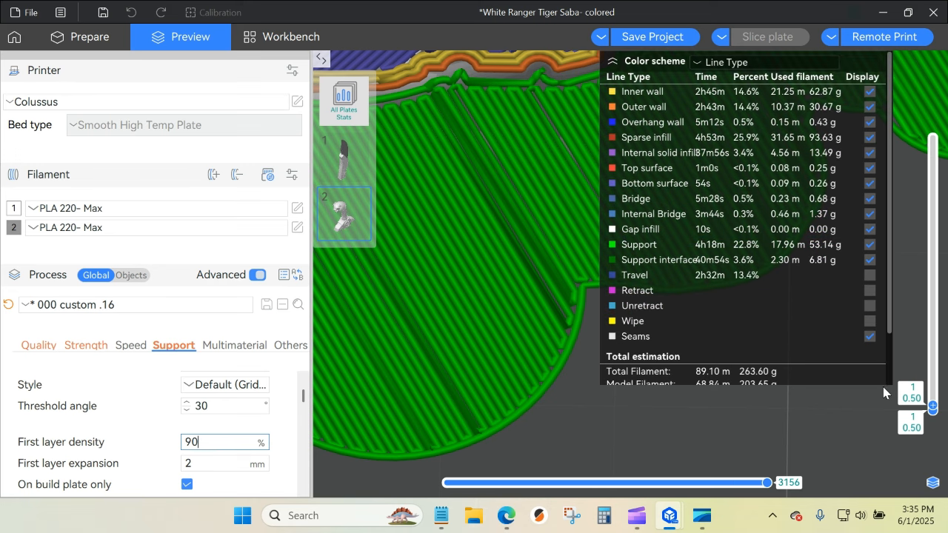
scroll(933, 388, "up", 5)
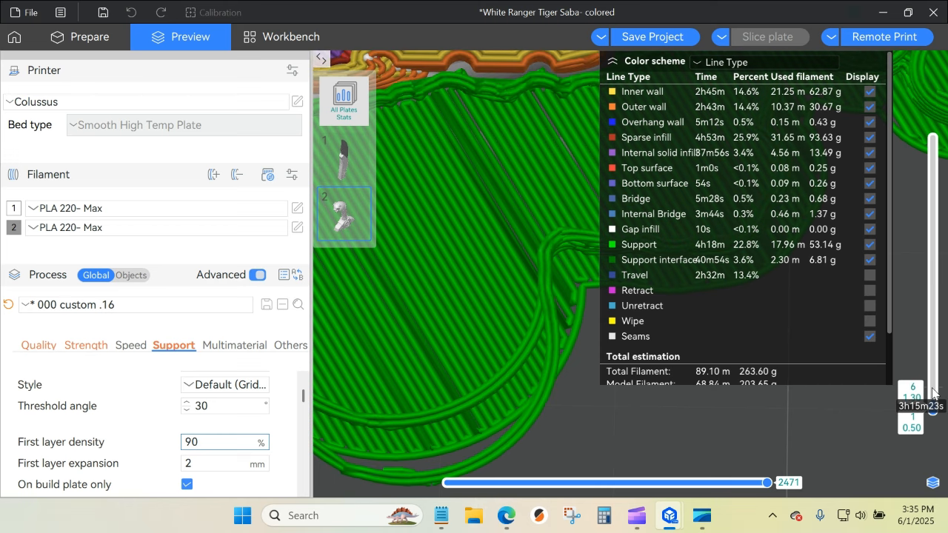
scroll(933, 393, "up", 5)
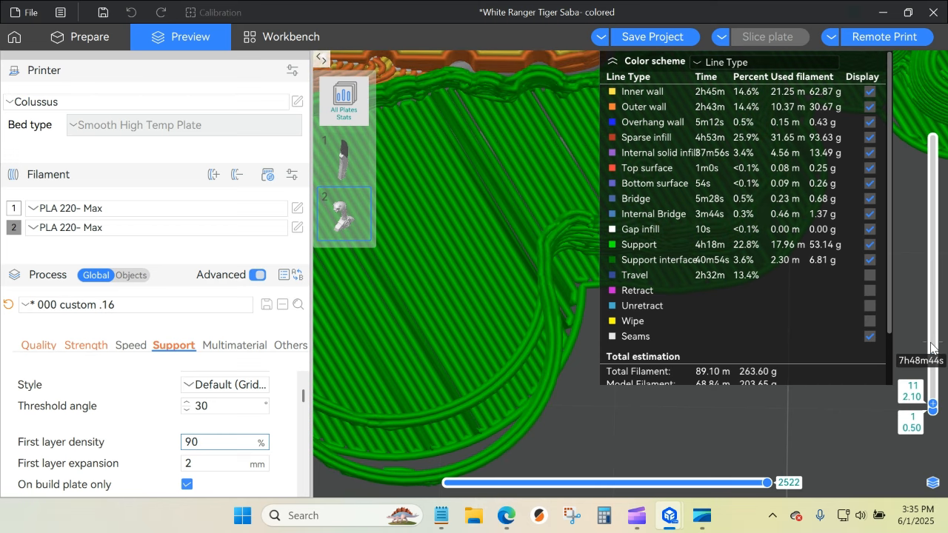
scroll(932, 339, "up", 4)
left_click_drag(748, 421, 749, 407)
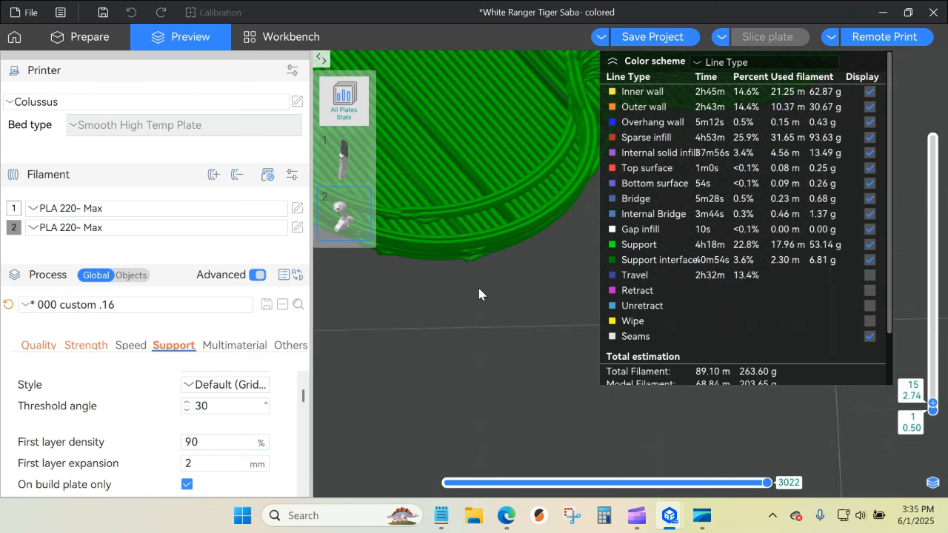
right_click_drag(480, 290, 500, 438)
left_click_drag(501, 437, 530, 404)
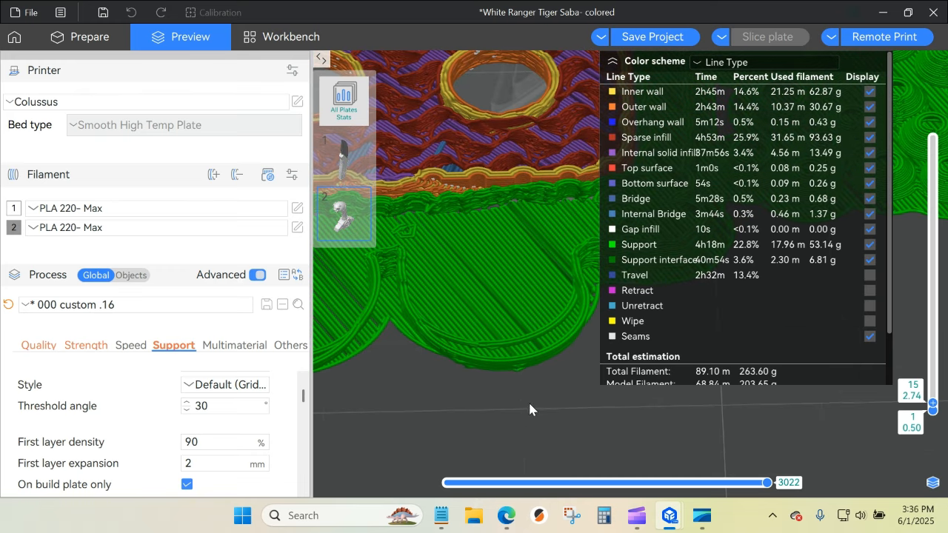
scroll(933, 357, "up", 1)
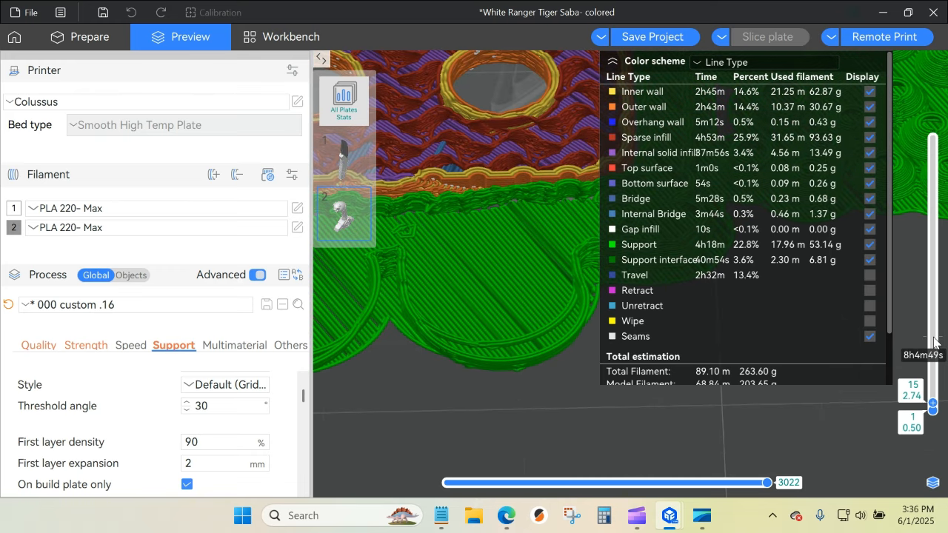
scroll(935, 342, "up", 2)
left_click(614, 61)
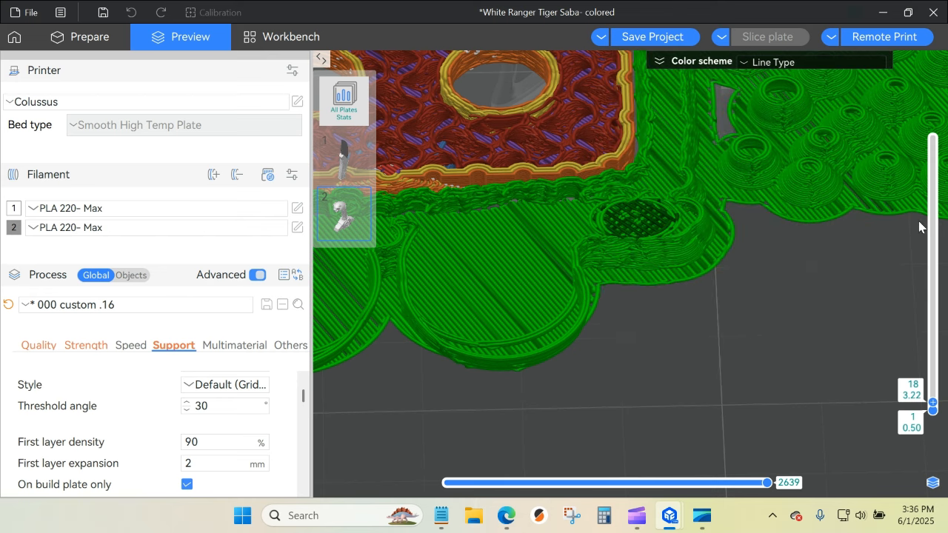
Step the preview between layers 16 and 17 and examine the support interface forming near the guard's corner up close.
scroll(931, 295, "down", 2)
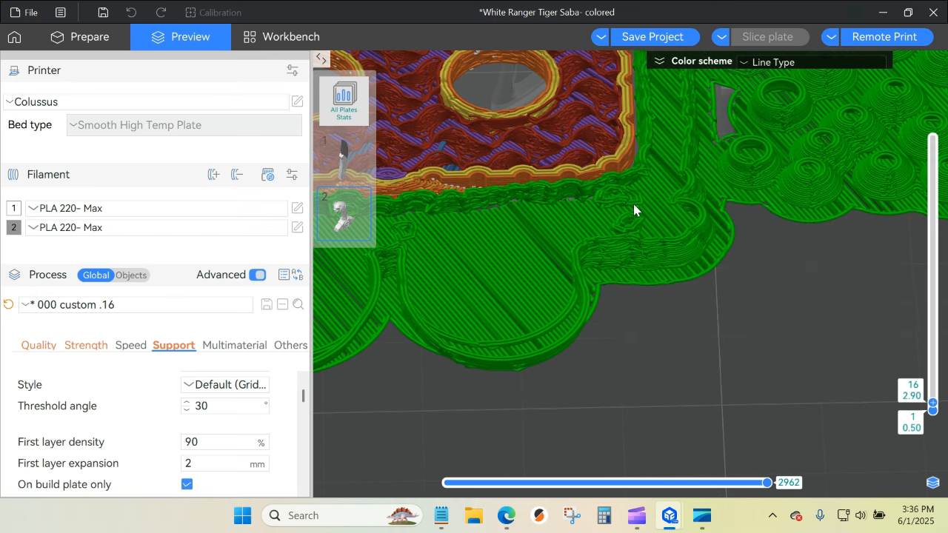
scroll(644, 293, "up", 5)
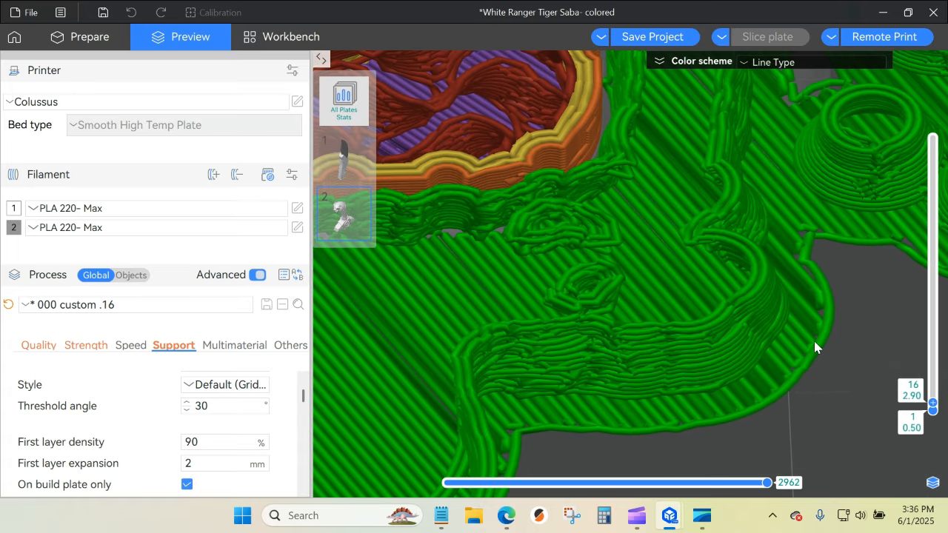
scroll(815, 347, "up", 3)
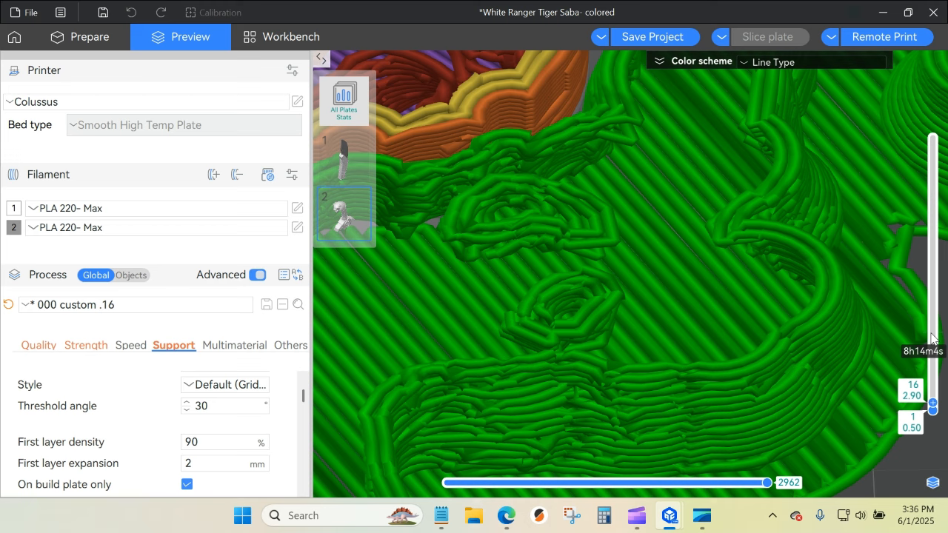
scroll(932, 337, "up", 1)
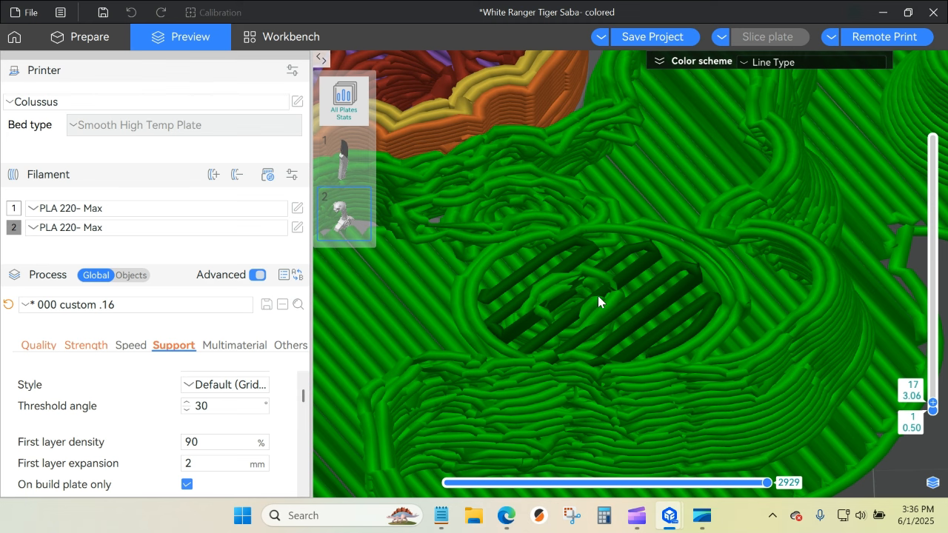
scroll(592, 355, "down", 1)
scroll(602, 355, "down", 6)
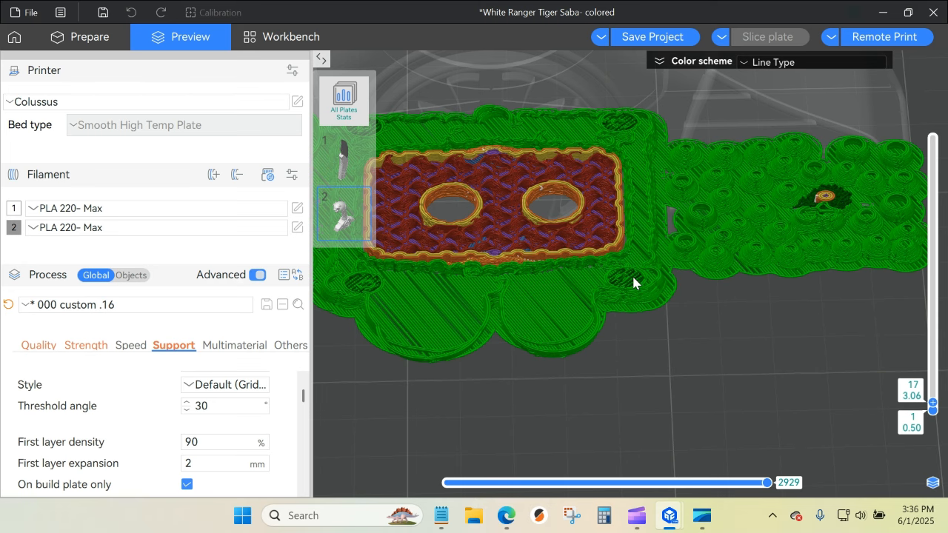
Limit the preview to layer 1 and examine the opening in the support base beneath the lowest point of the part beside the guard.
scroll(632, 274, "up", 6)
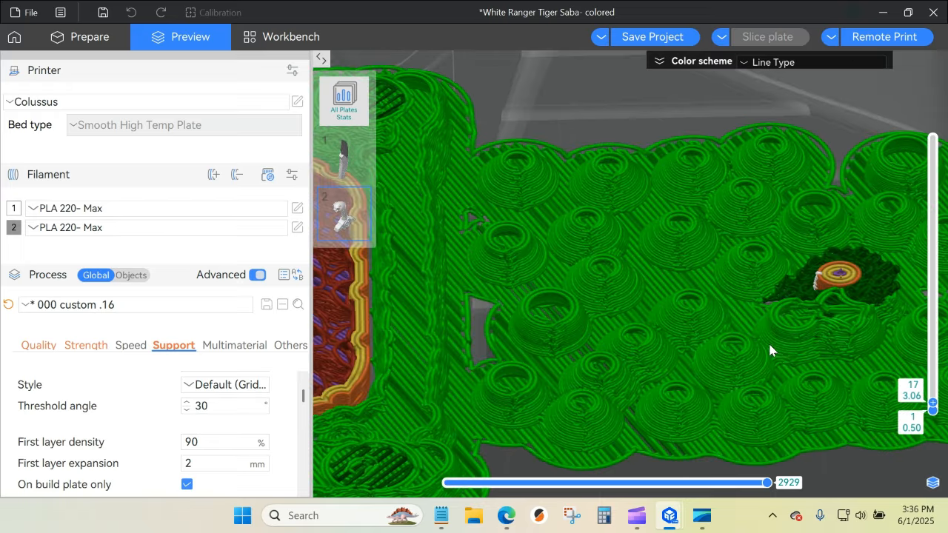
right_click_drag(770, 351, 395, 432)
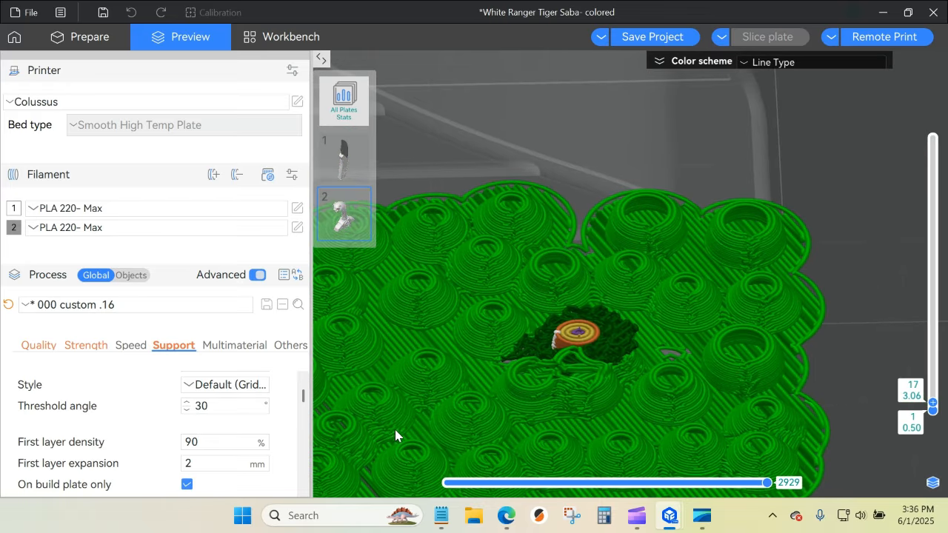
scroll(572, 276, "up", 5)
left_click_drag(939, 404, 946, 464)
scroll(642, 383, "up", 5)
right_click_drag(643, 383, 909, 61)
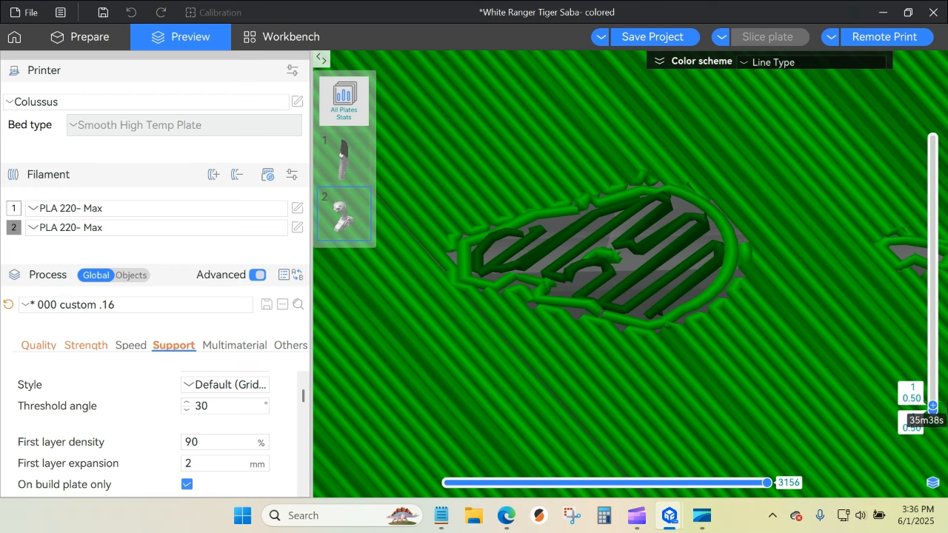
Advance the preview to layer 4 over the interface area and examine the support's interface layer, pattern and spacing settings.
scroll(937, 383, "up", 1)
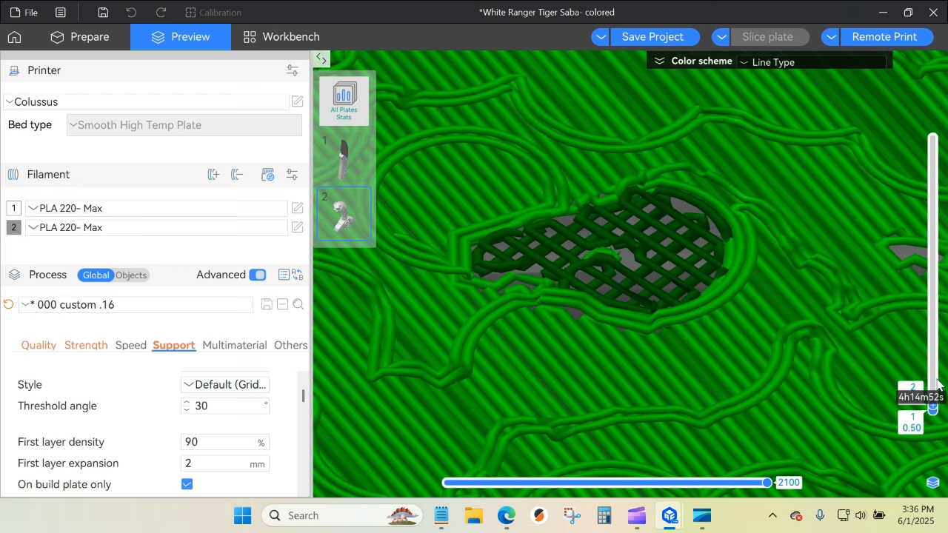
scroll(937, 383, "up", 1)
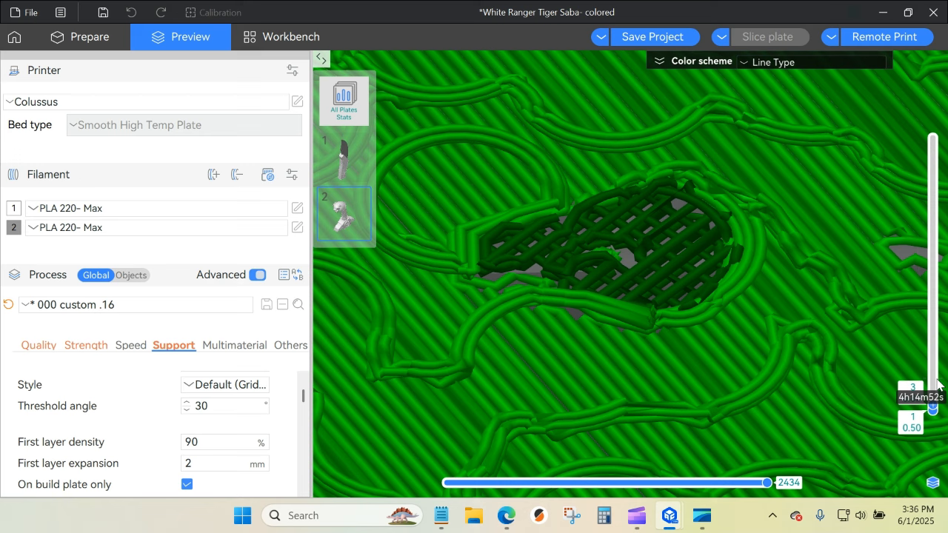
scroll(938, 383, "up", 1)
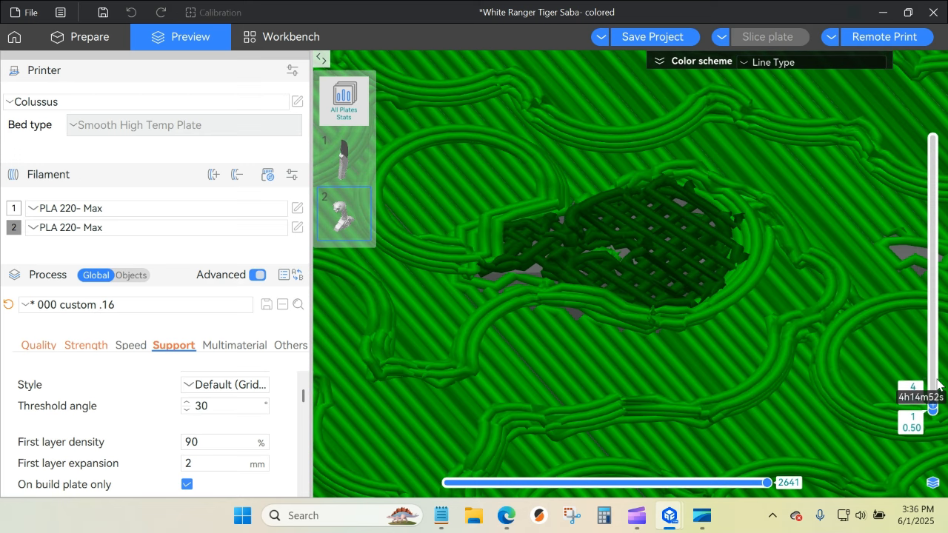
scroll(170, 449, "down", 5)
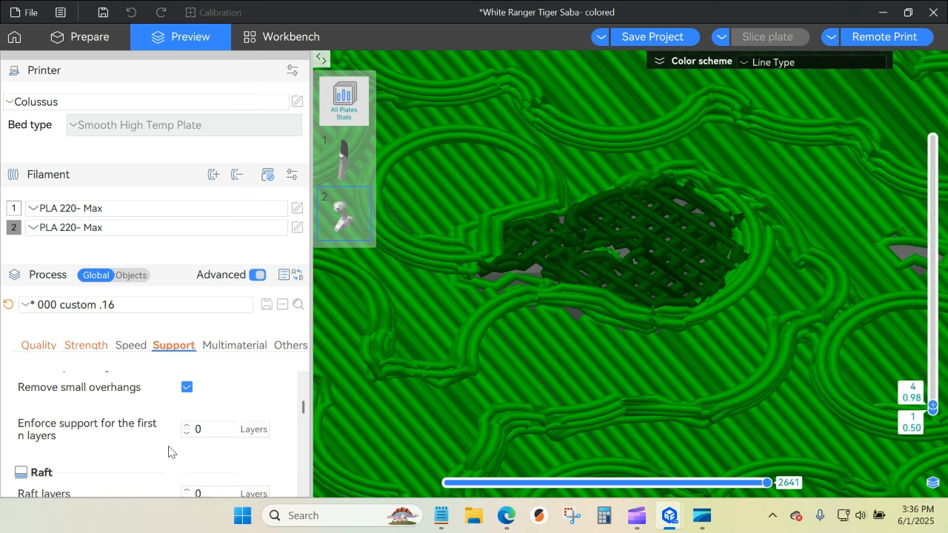
scroll(170, 449, "down", 4)
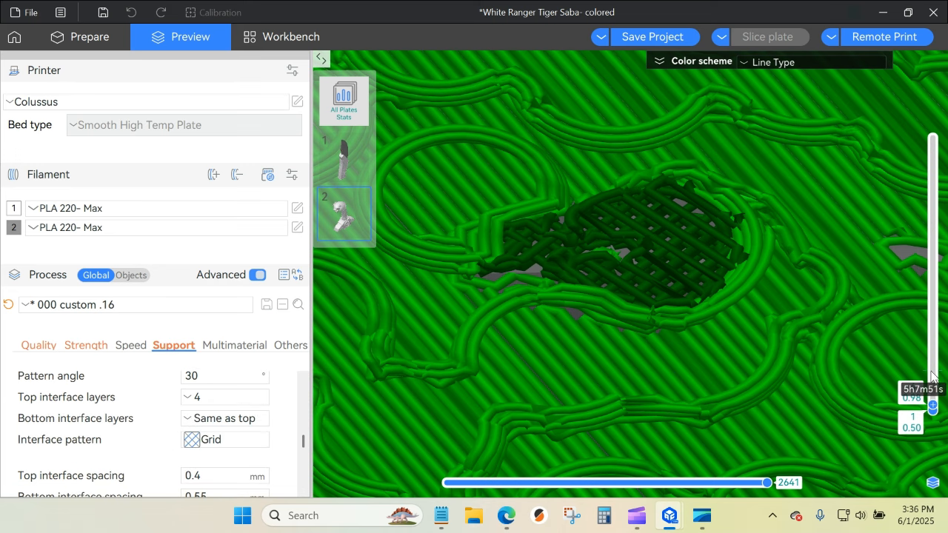
Advance the preview from layer 5 to layer 36 and examine how the model's tip builds up on the support interface.
scroll(932, 377, "up", 1)
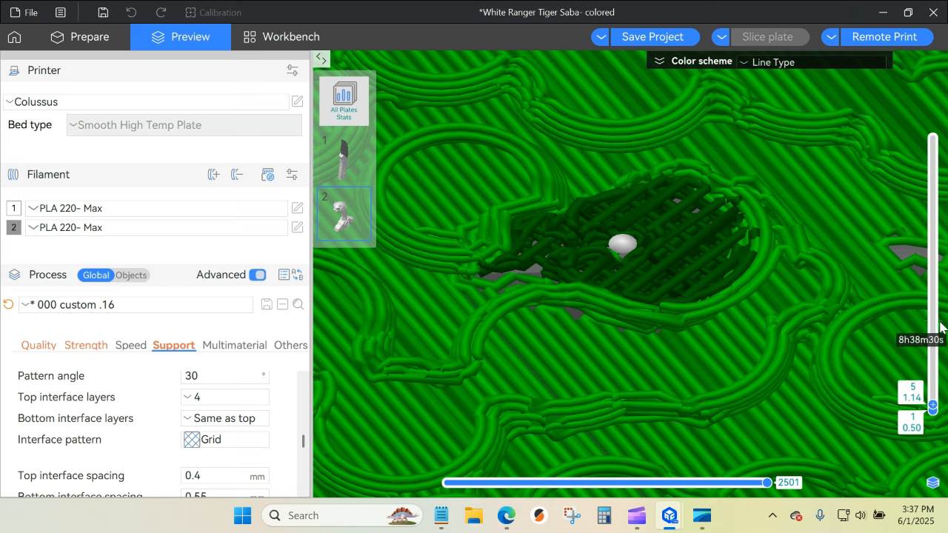
scroll(932, 328, "up", 1)
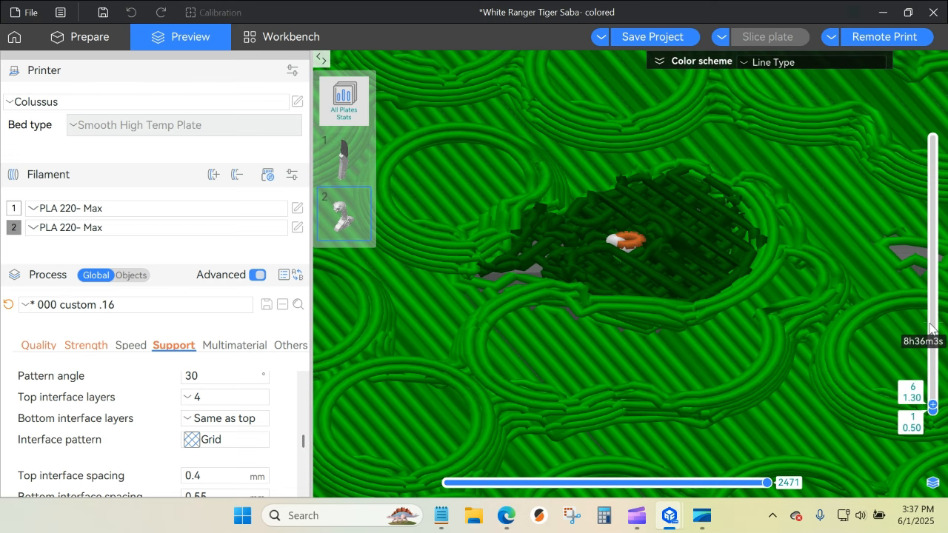
scroll(932, 329, "up", 1)
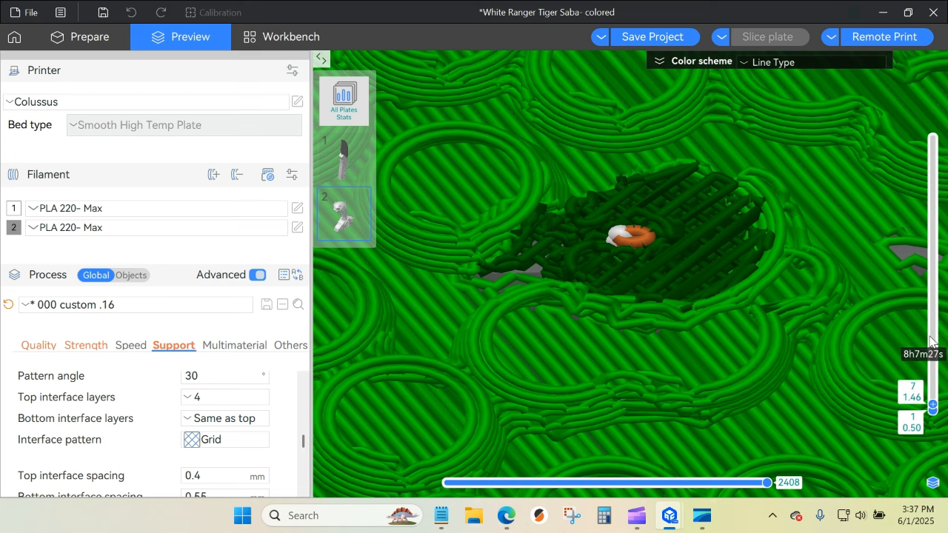
scroll(932, 340, "up", 2)
scroll(931, 339, "up", 2)
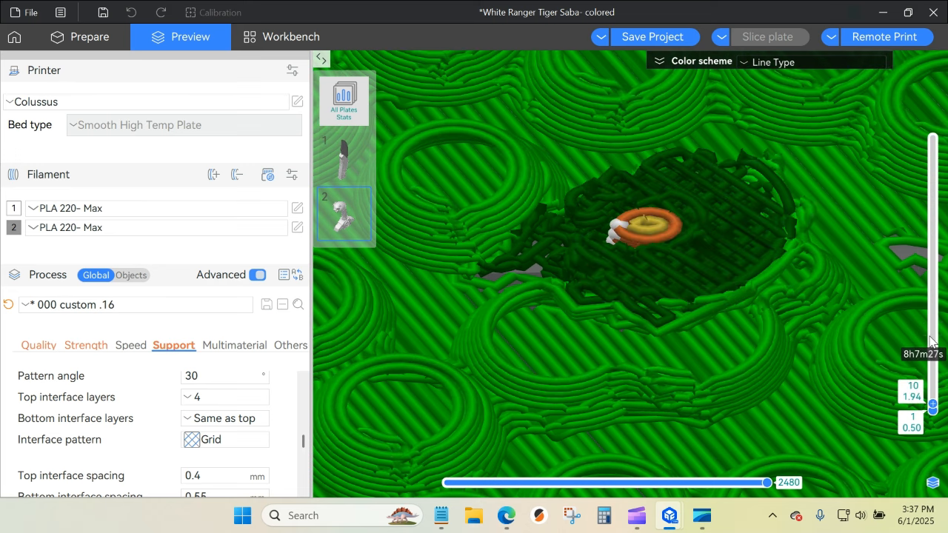
scroll(931, 340, "up", 1)
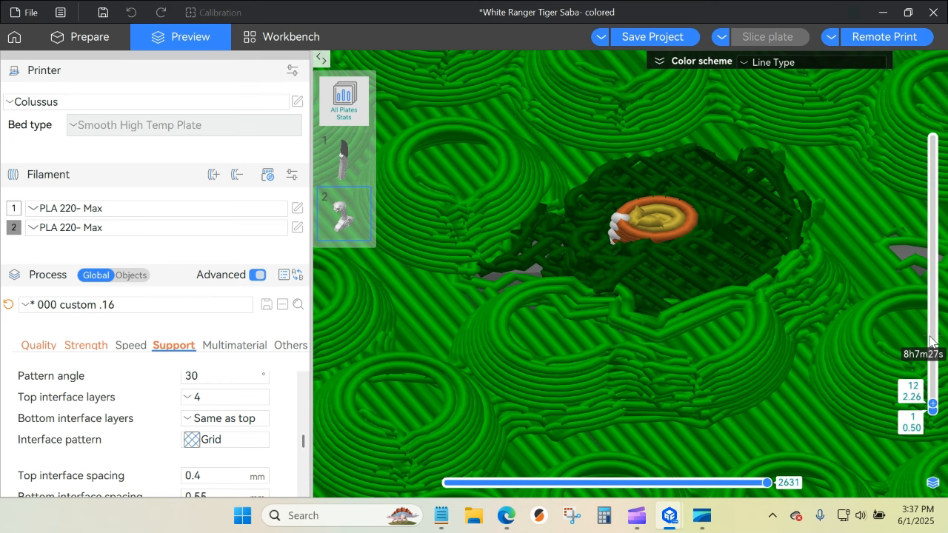
scroll(931, 341, "up", 2)
scroll(931, 341, "up", 4)
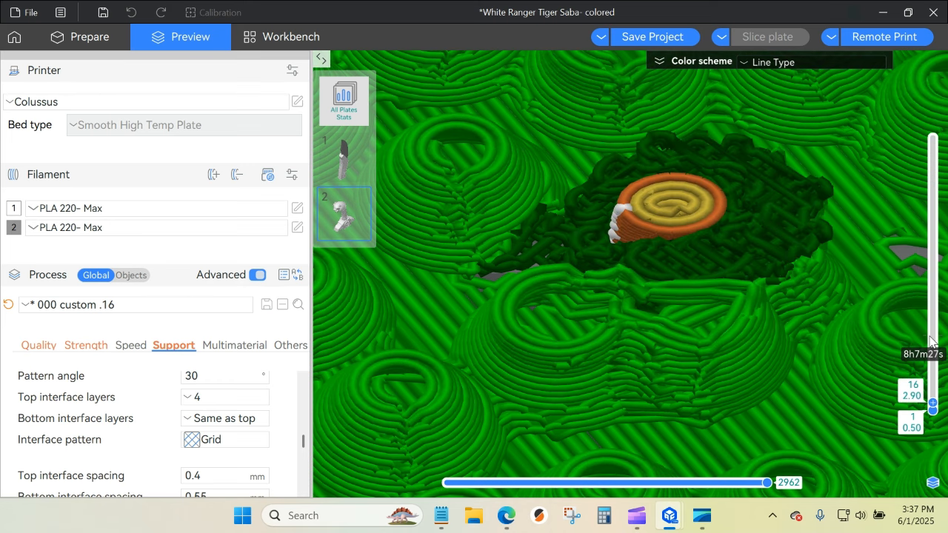
scroll(931, 341, "up", 5)
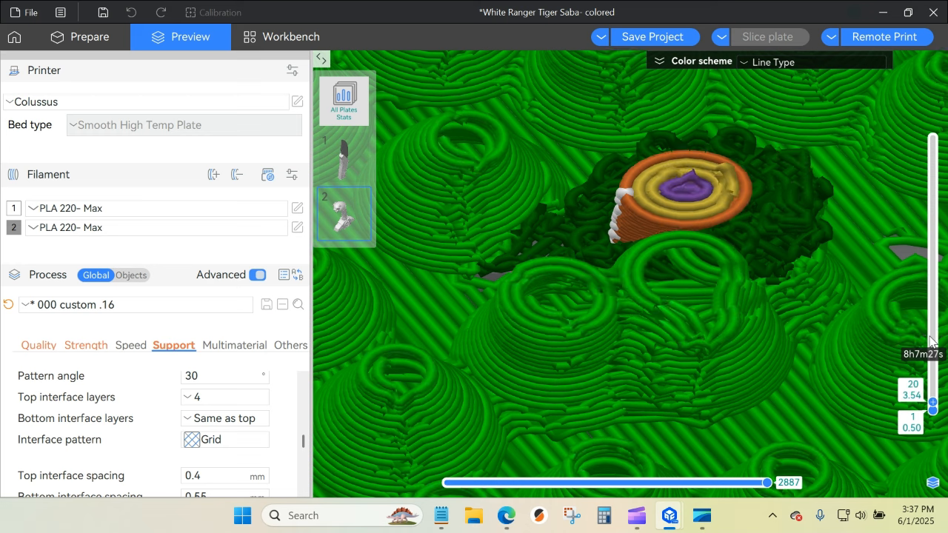
scroll(932, 340, "up", 1)
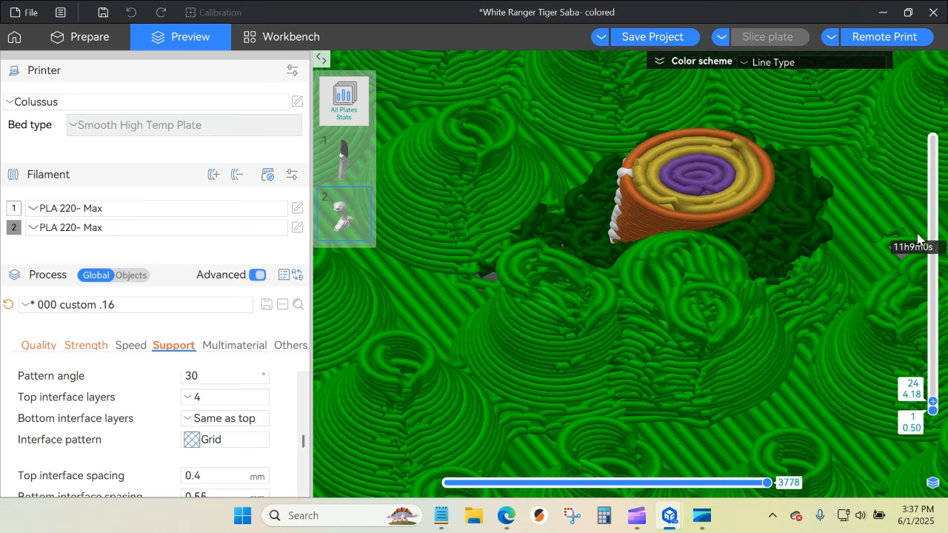
scroll(927, 246, "up", 2)
scroll(928, 246, "up", 10)
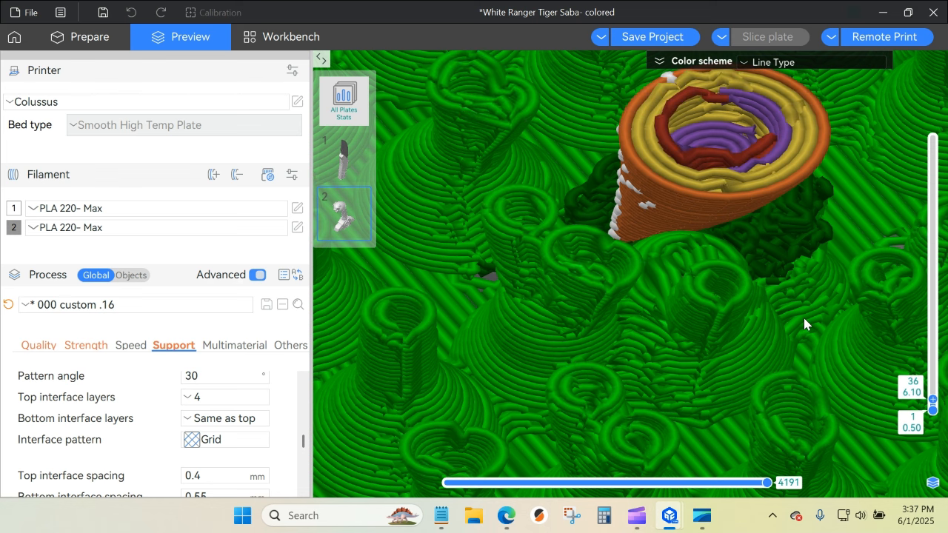
Examine the tree supports at layer 36 from a lower angle and inspect the contact between the model's tip and its interface up close.
scroll(806, 316, "up", 5)
scroll(809, 314, "down", 5)
right_click_drag(807, 326, 744, 440)
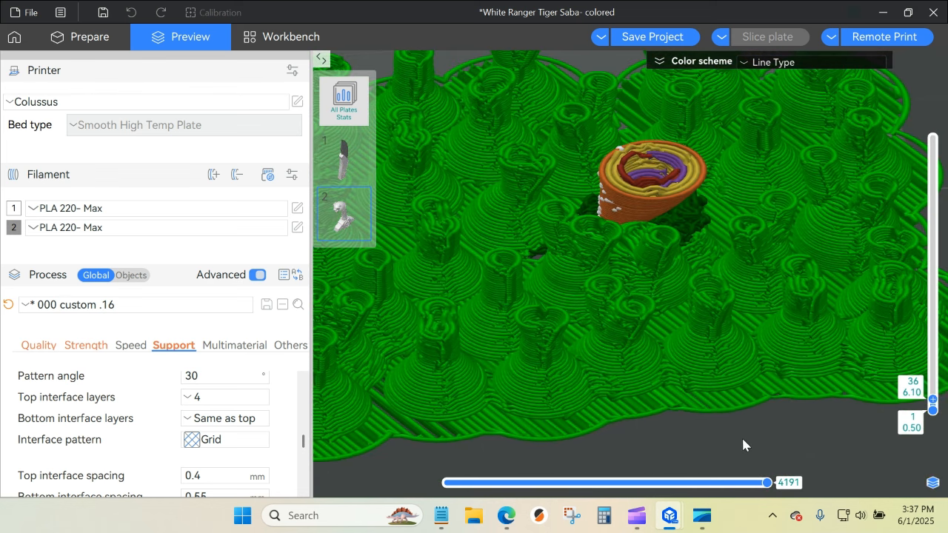
left_click_drag(744, 437, 741, 410)
scroll(740, 408, "up", 3)
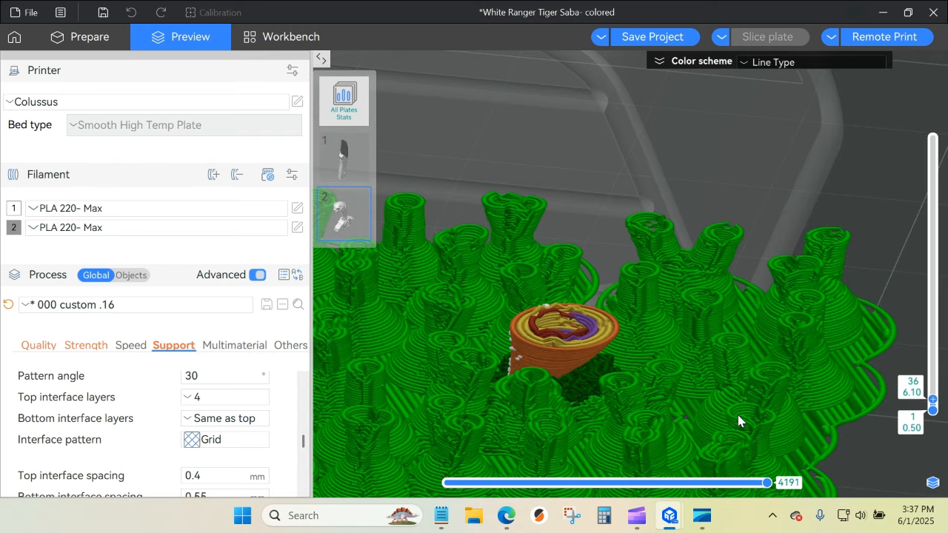
scroll(731, 293, "up", 5)
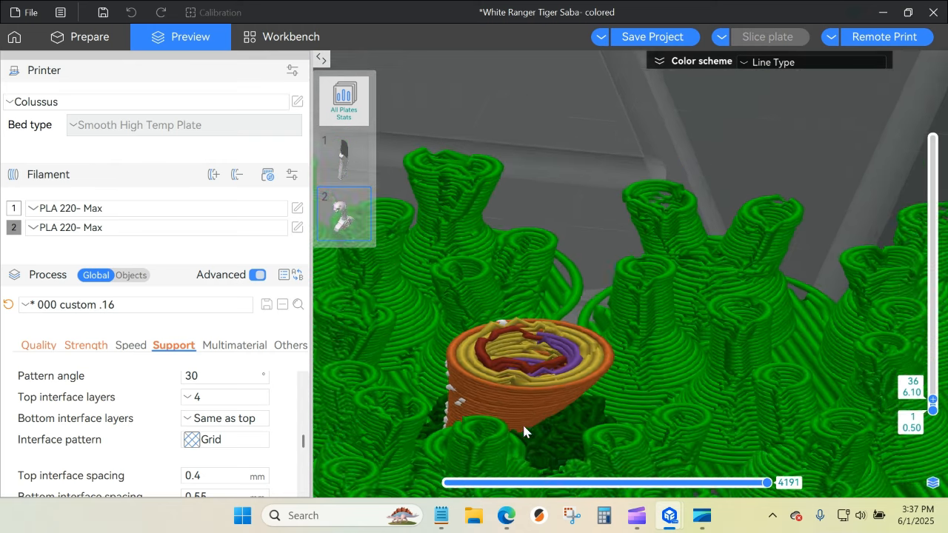
scroll(784, 342, "up", 5)
scroll(559, 229, "up", 5)
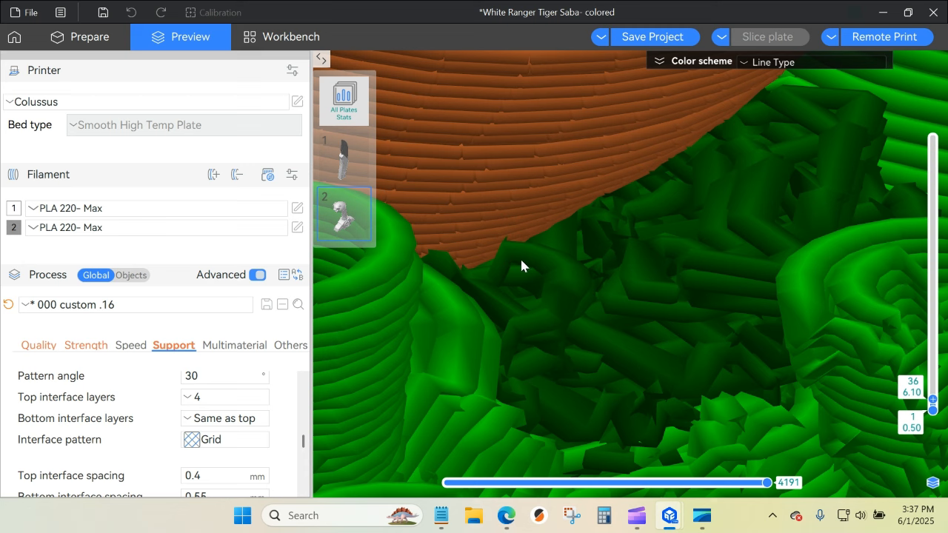
Review the support settings, covering interface spacing and pattern, object distance, tree branch options, and top and bottom Z distance.
scroll(224, 449, "down", 4)
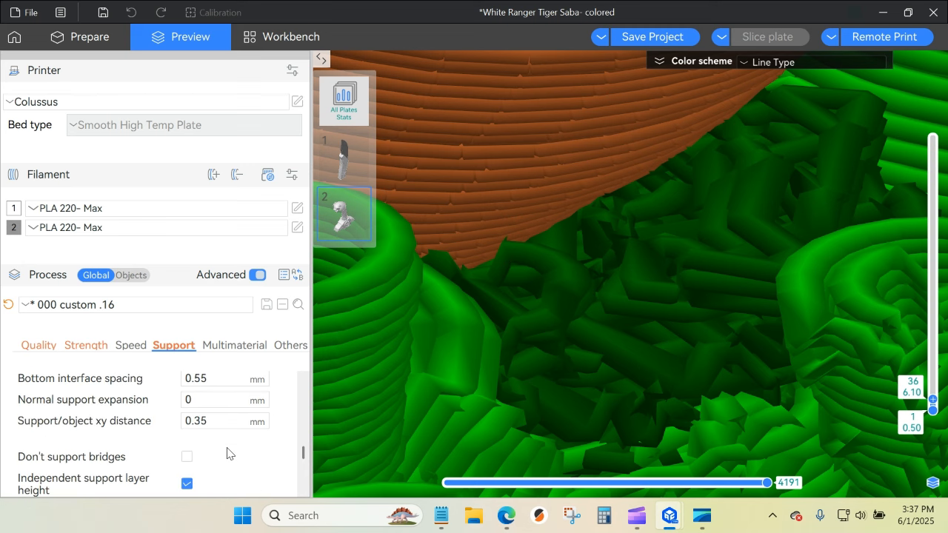
scroll(229, 450, "down", 5)
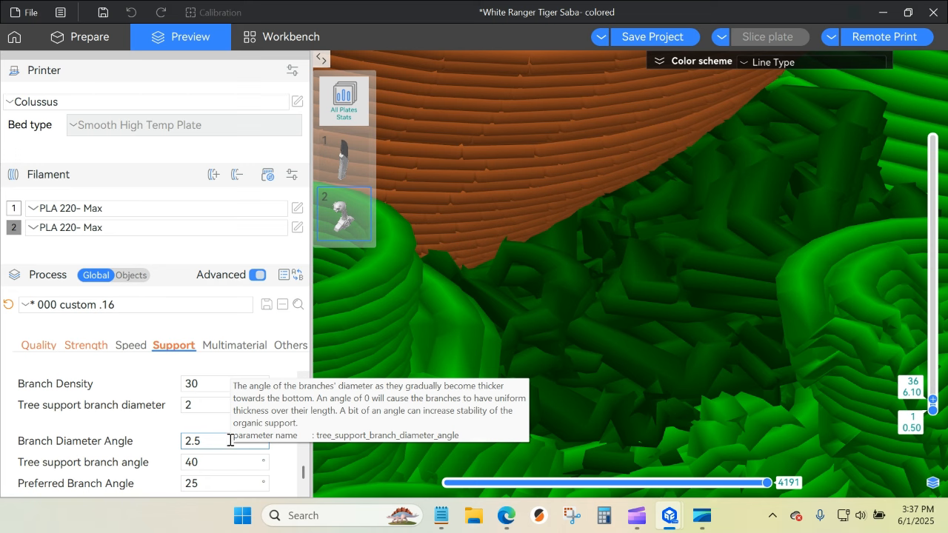
left_click(35, 109)
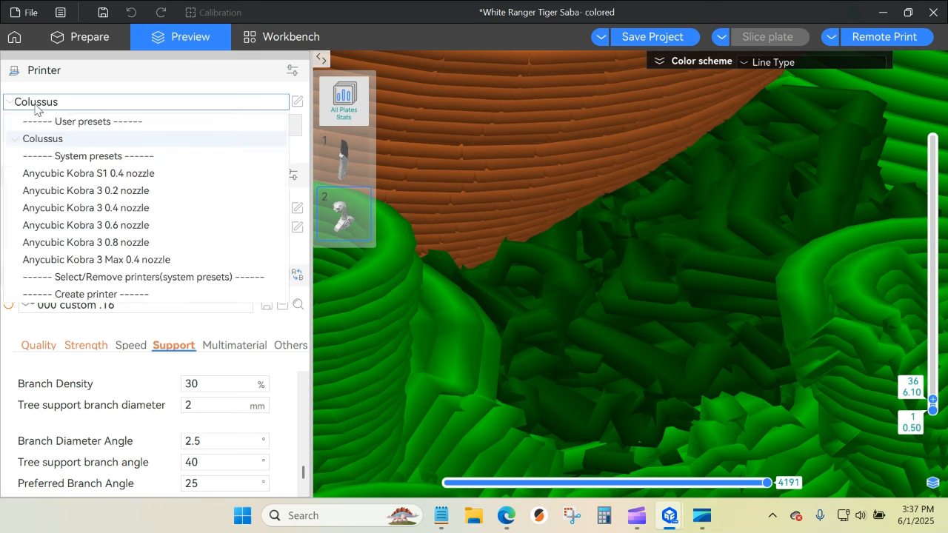
left_click(35, 109)
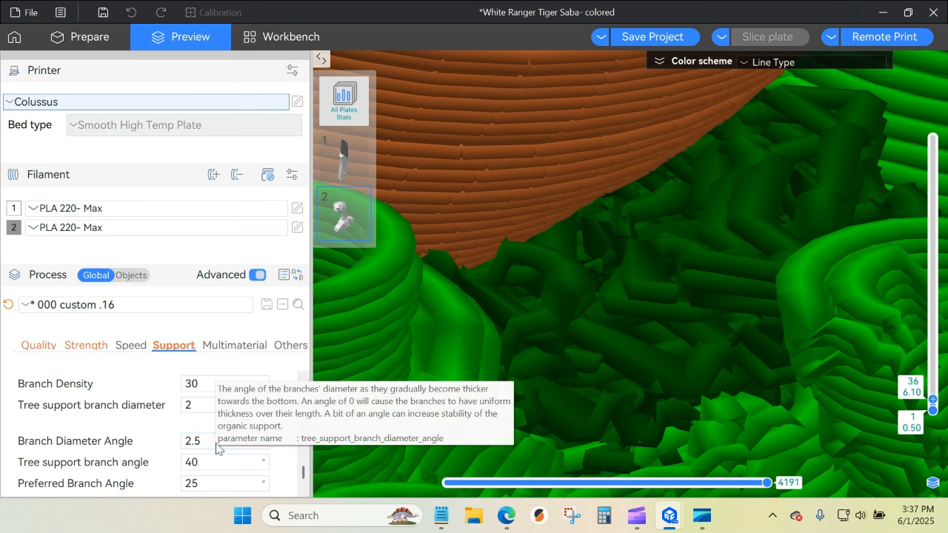
scroll(228, 459, "up", 4)
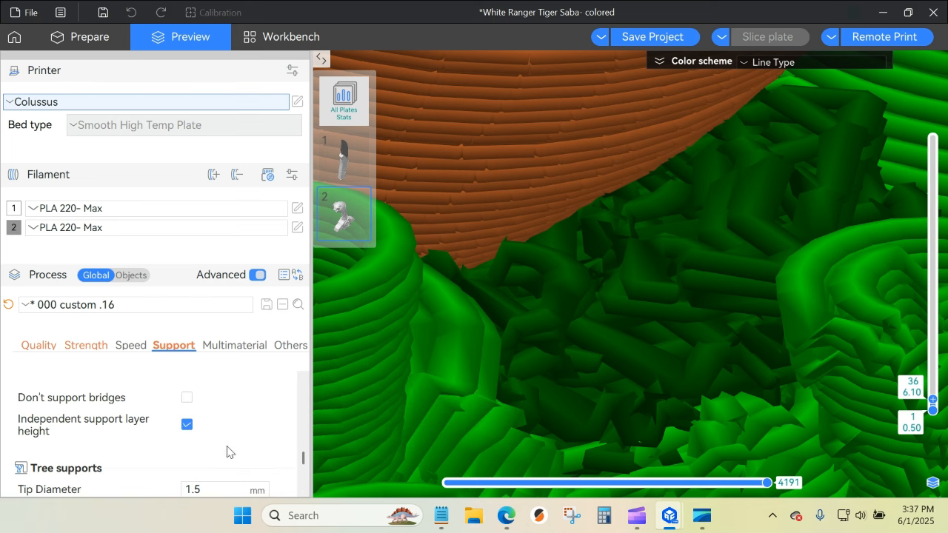
scroll(229, 449, "down", 2)
scroll(227, 446, "down", 2)
scroll(230, 443, "up", 5)
scroll(231, 441, "up", 4)
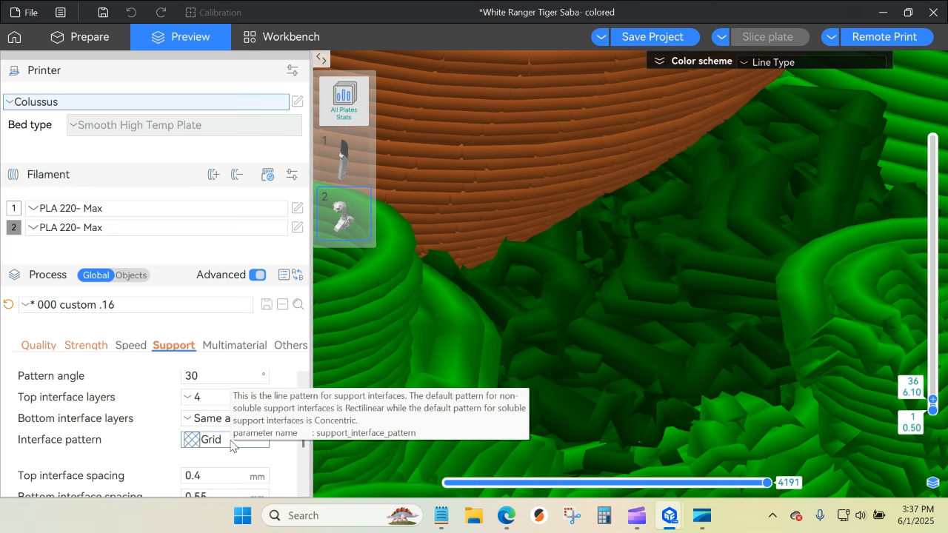
scroll(234, 432, "up", 2)
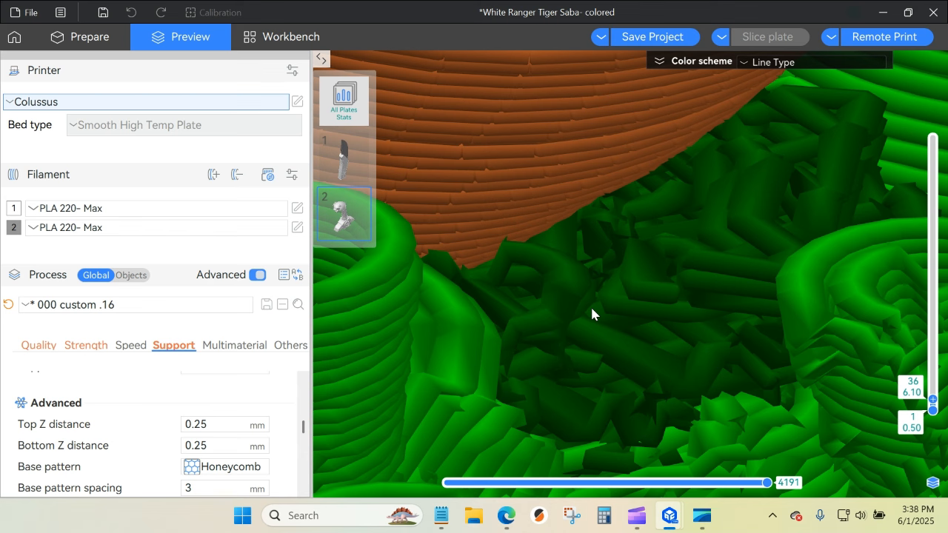
Advance the preview from layer 36 to layer 67 and examine the support interface surrounding the round part of the model.
scroll(604, 318, "down", 5)
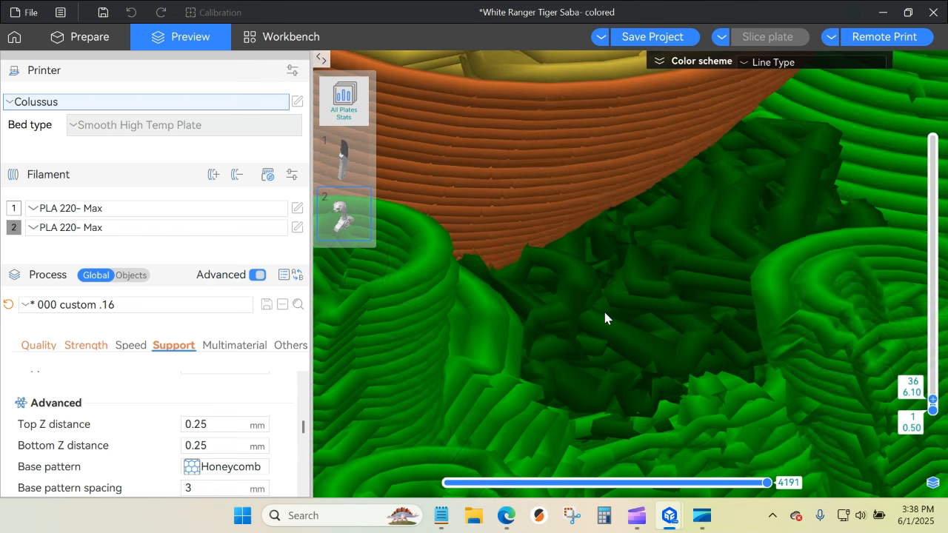
scroll(604, 321, "down", 6)
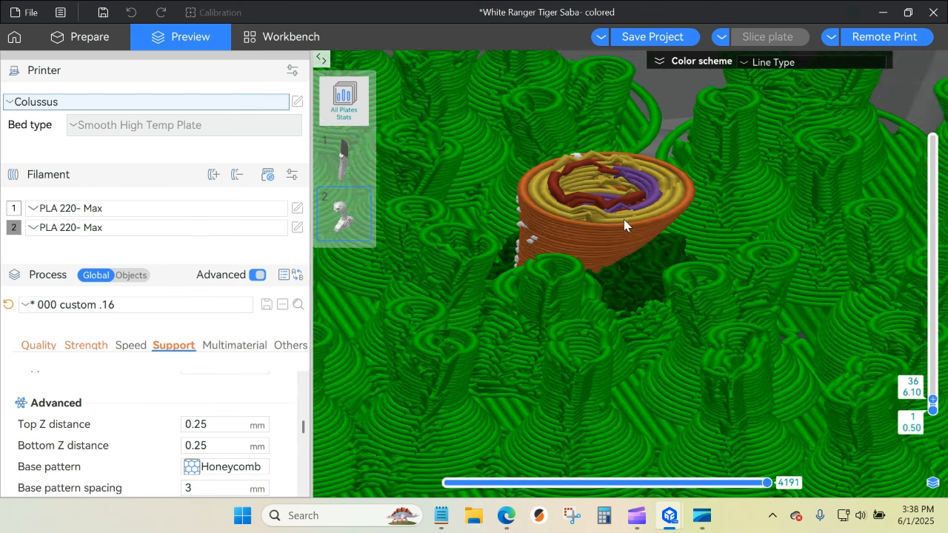
scroll(569, 261, "down", 4)
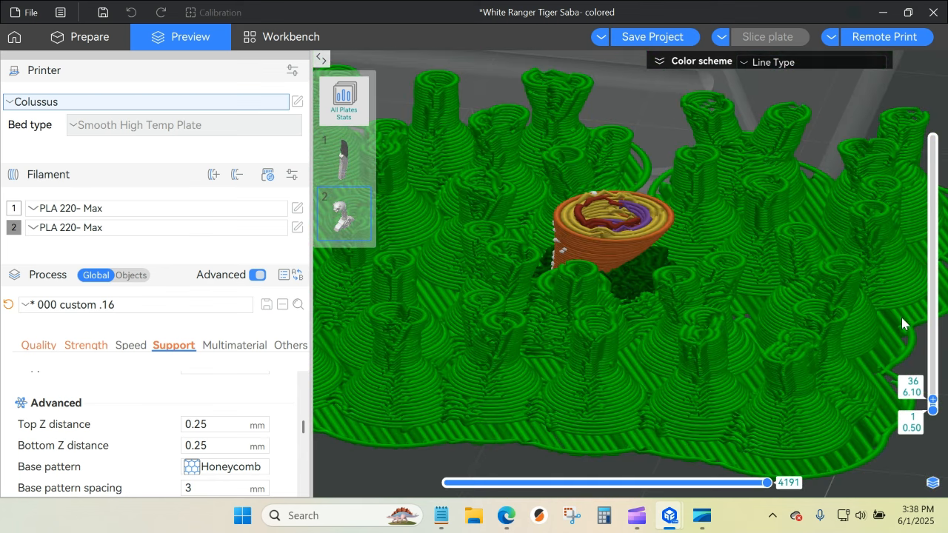
mouse_move(930, 405)
left_mouse_down()
mouse_move(932, 389)
mouse_move(937, 400)
left_mouse_up()
scroll(615, 229, "up", 4)
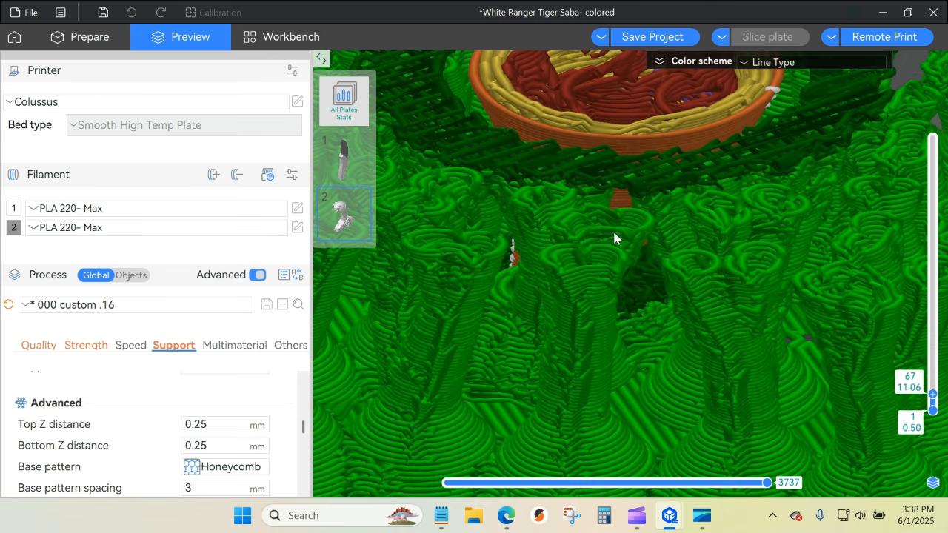
right_click_drag(729, 266, 702, 392)
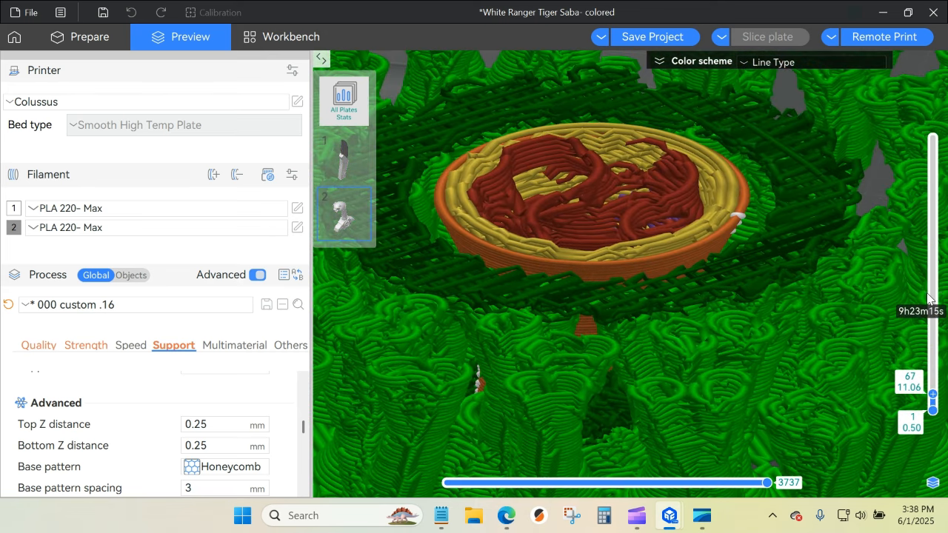
Advance the preview to layer 70 and identify the line types around the round part using the color scheme legend.
scroll(930, 297, "up", 1)
scroll(931, 298, "up", 2)
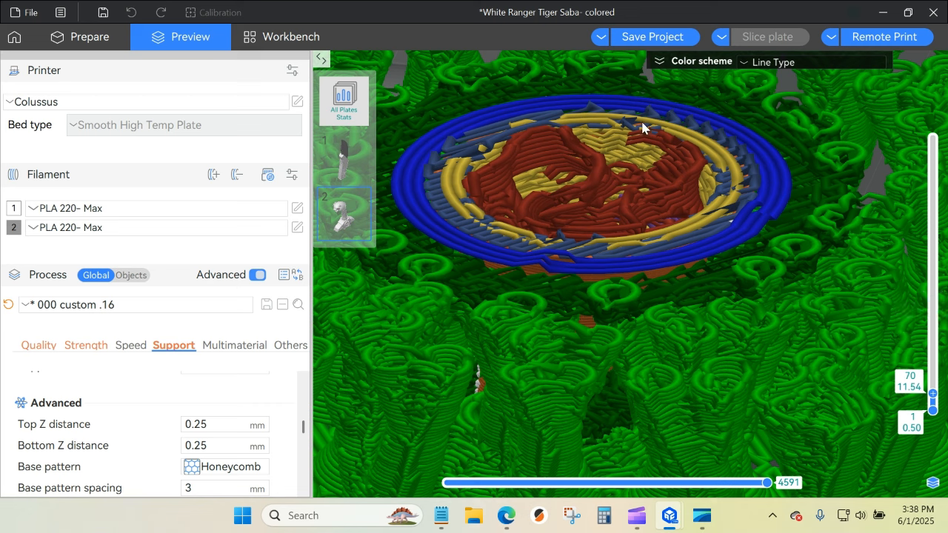
left_click(652, 61)
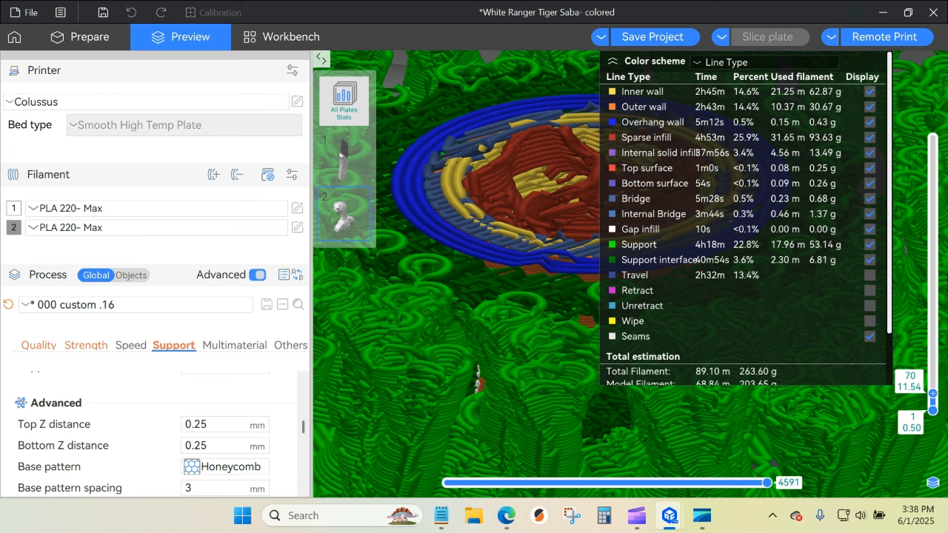
left_click(613, 66)
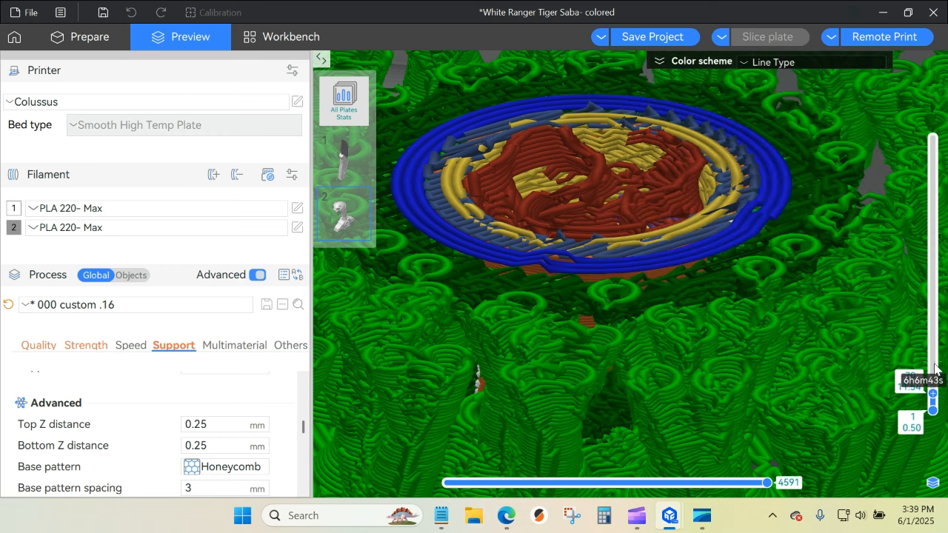
Advance the preview from layer 70 to layer 83 and examine how the round part and the guard's underside build up.
scroll(933, 368, "up", 1)
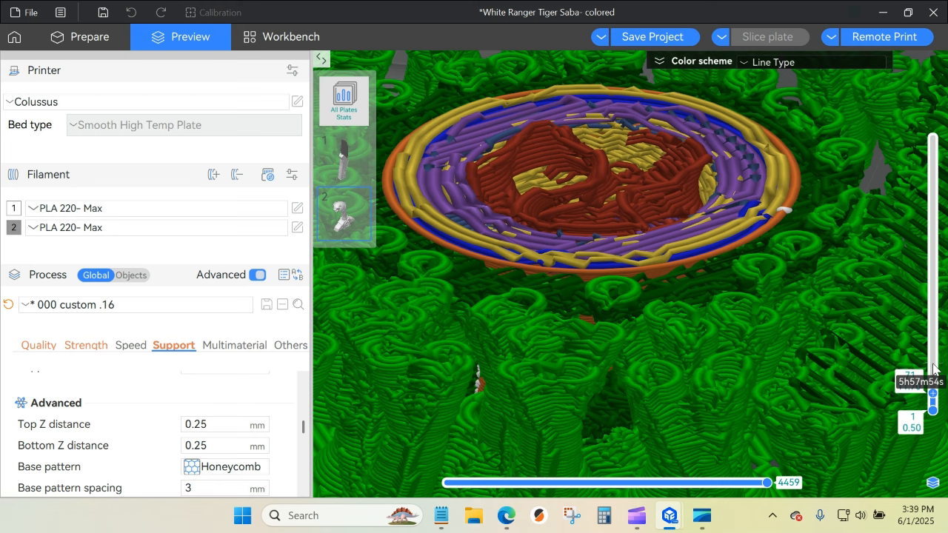
scroll(934, 368, "up", 1)
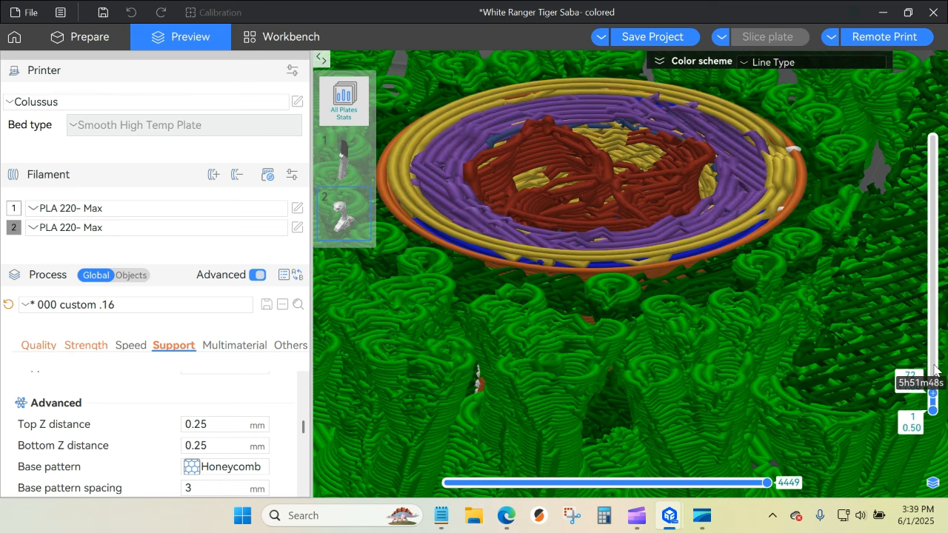
scroll(934, 369, "up", 2)
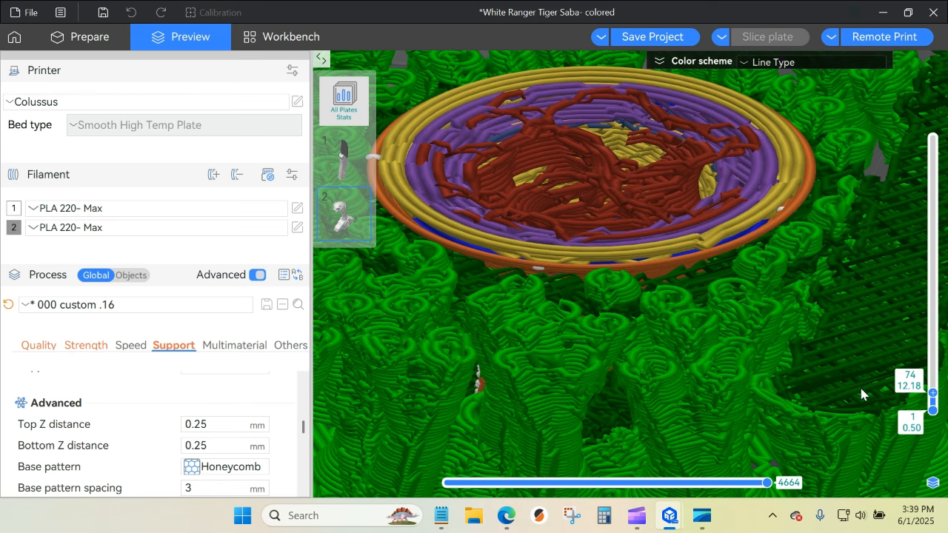
scroll(927, 342, "up", 1)
scroll(928, 344, "up", 2)
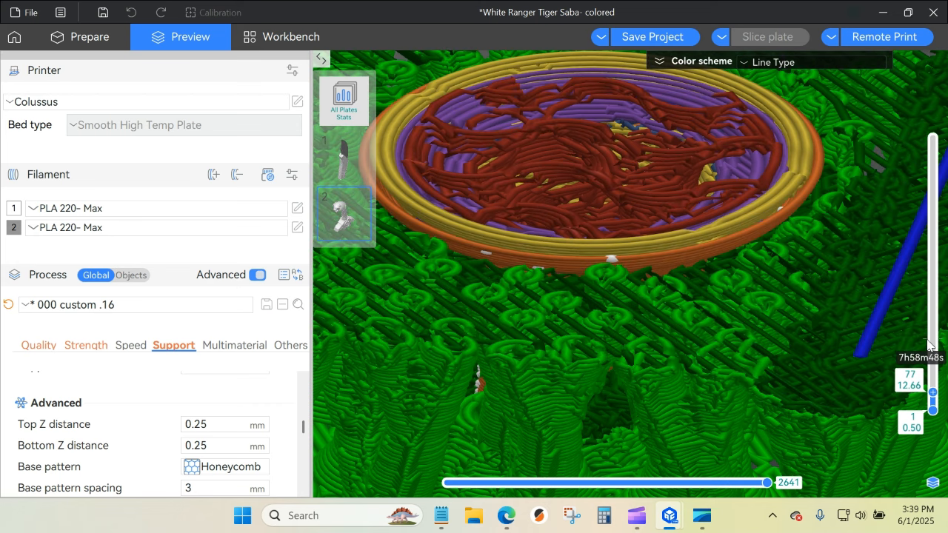
scroll(928, 344, "up", 2)
scroll(929, 344, "up", 1)
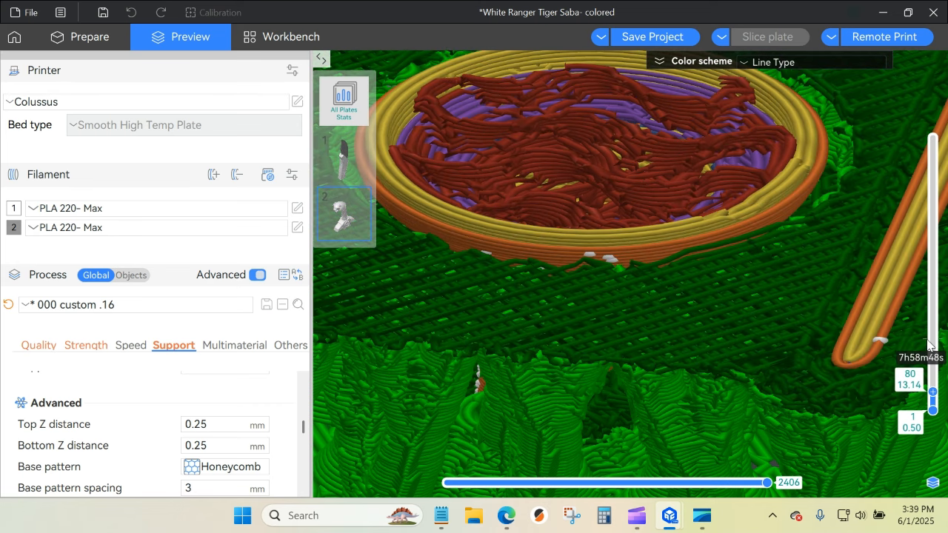
scroll(928, 344, "up", 3)
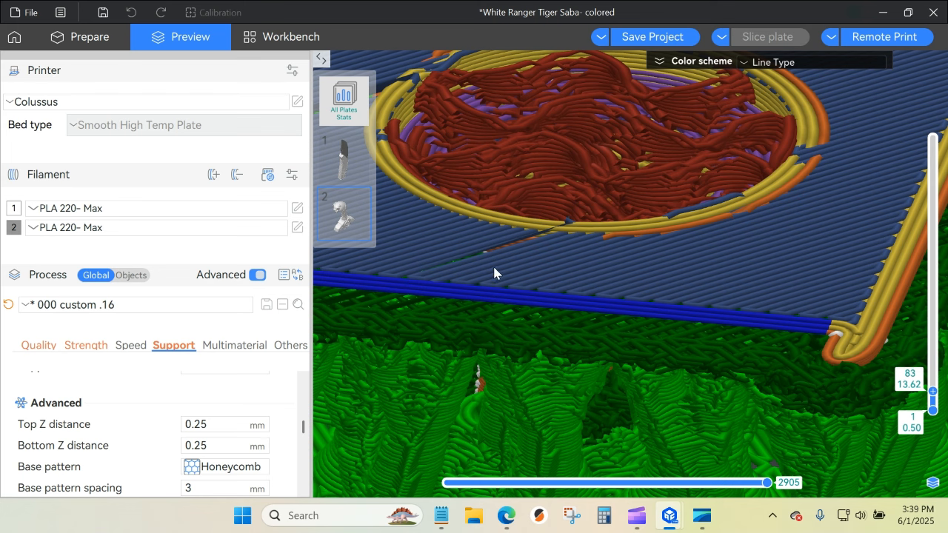
Examine the guard's full underside and supports, advancing the preview to a height of 15.06 mm.
scroll(847, 322, "down", 8)
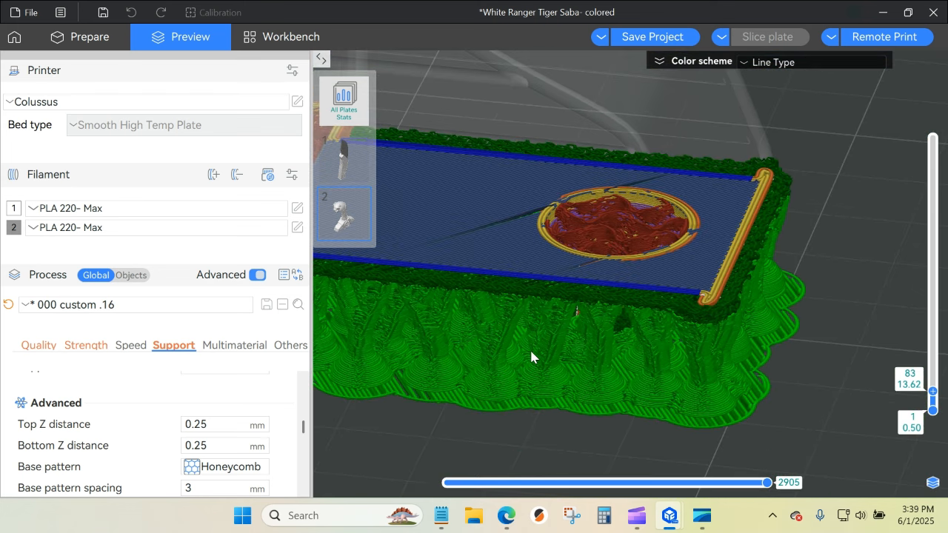
middle_click_drag(439, 437, 798, 440)
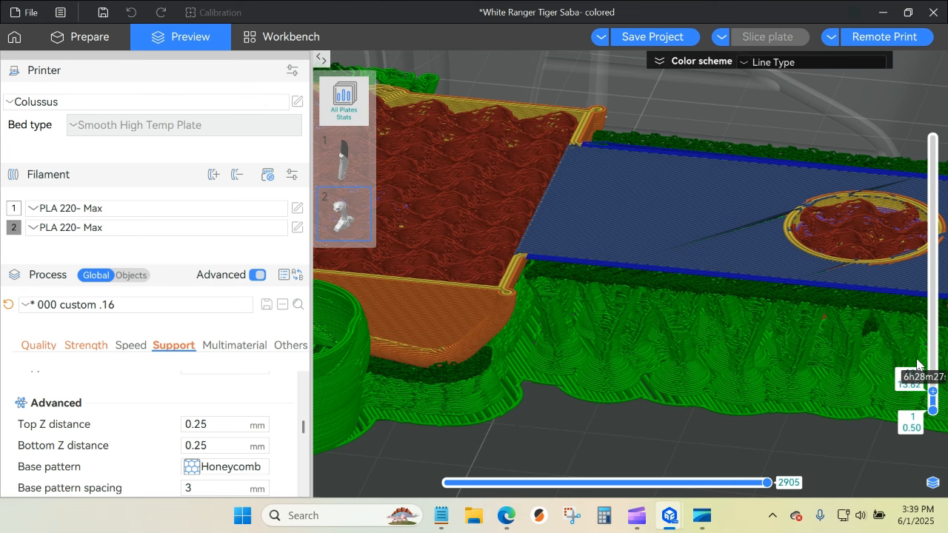
scroll(934, 361, "up", 12)
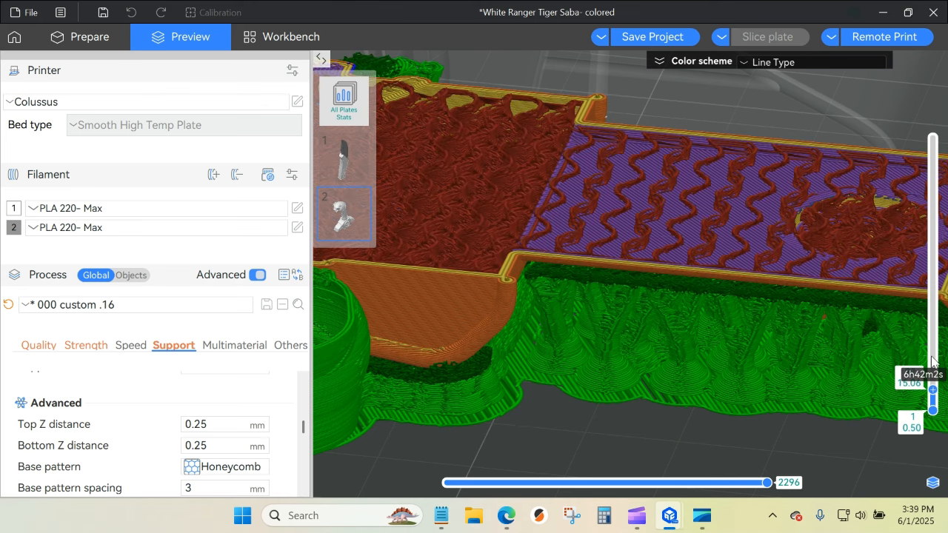
Extend the preview to the top layer, 1572, and examine the whole hilt with its tree supports.
left_click_drag(933, 389, 886, 109)
scroll(764, 341, "down", 10)
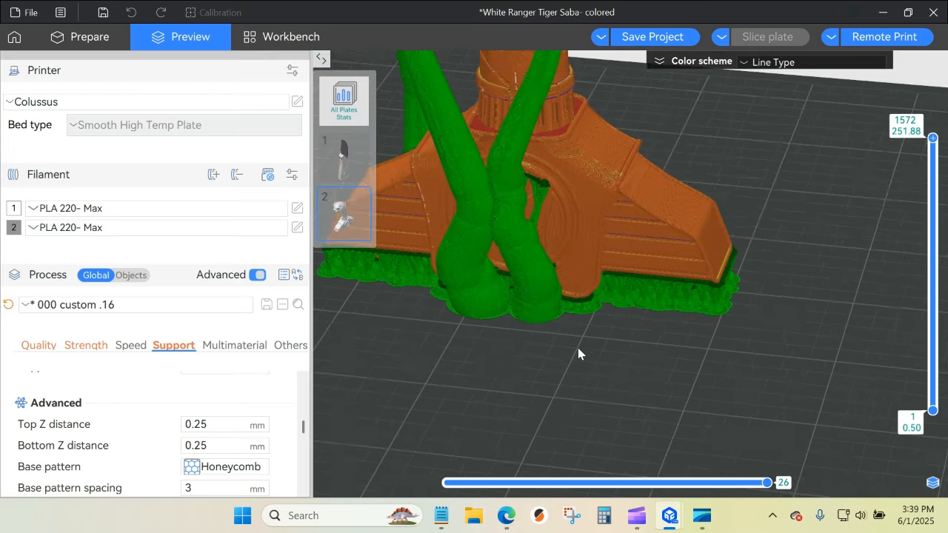
scroll(439, 366, "down", 5)
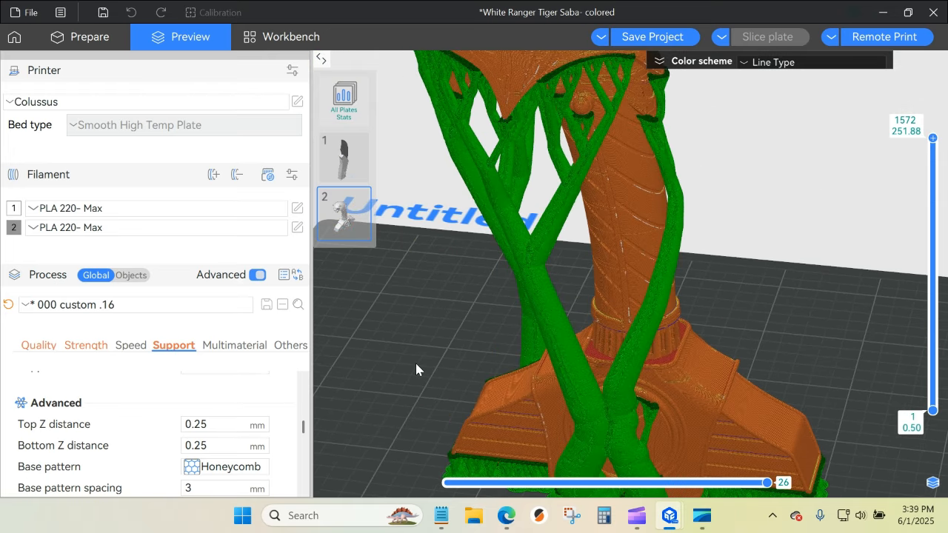
left_click_drag(397, 393, 403, 374)
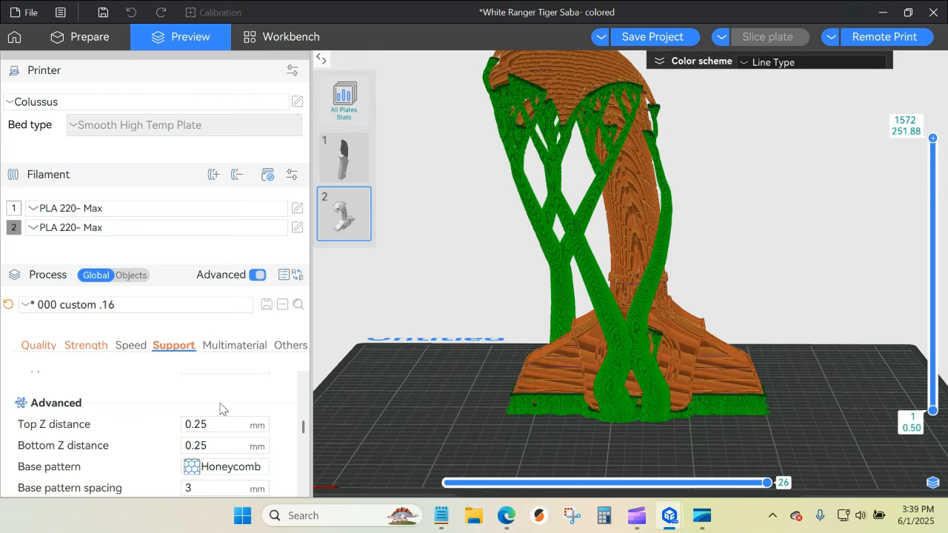
left_click_drag(303, 428, 317, 373)
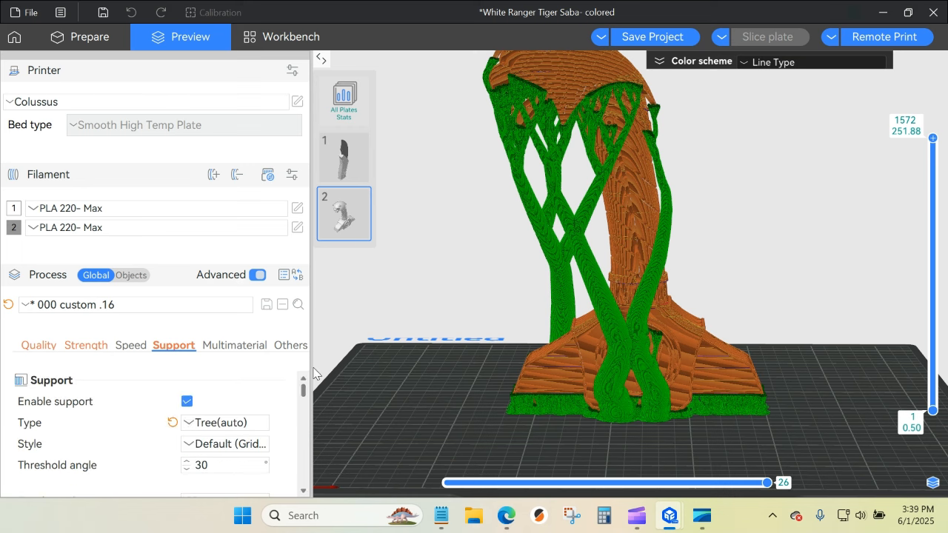
left_click(195, 425)
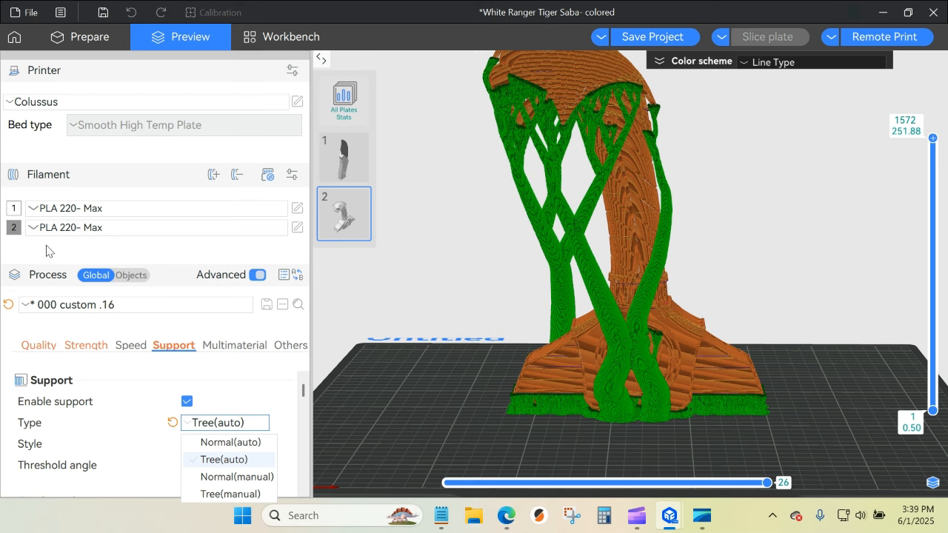
left_click(63, 307)
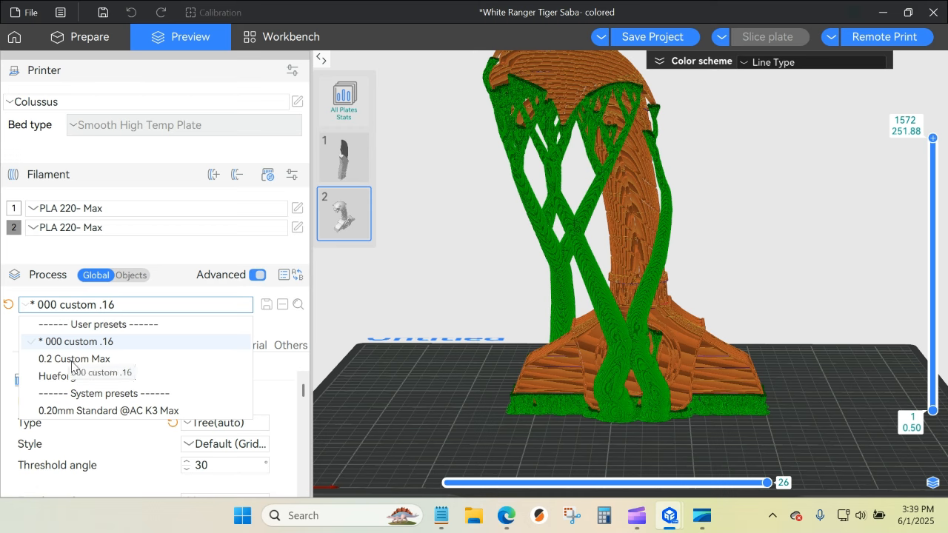
left_click(100, 411)
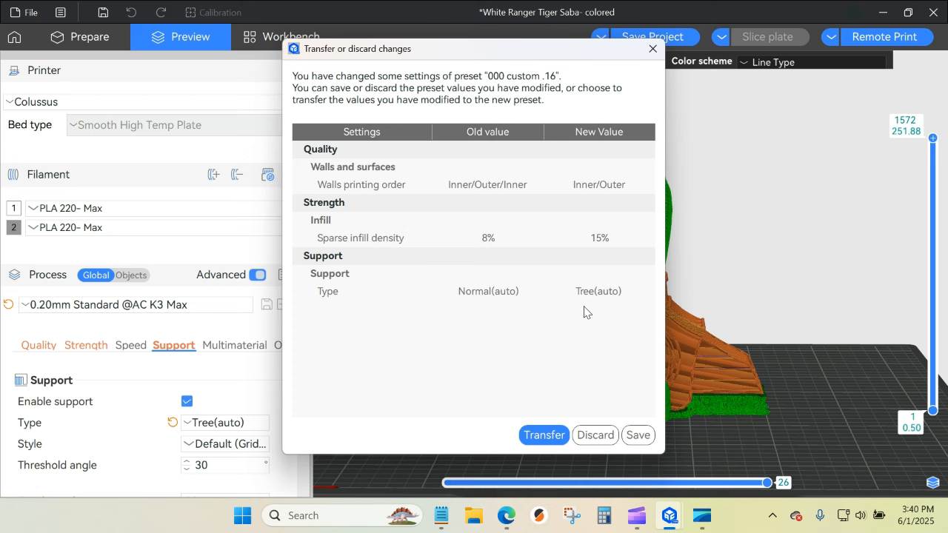
left_click(595, 435)
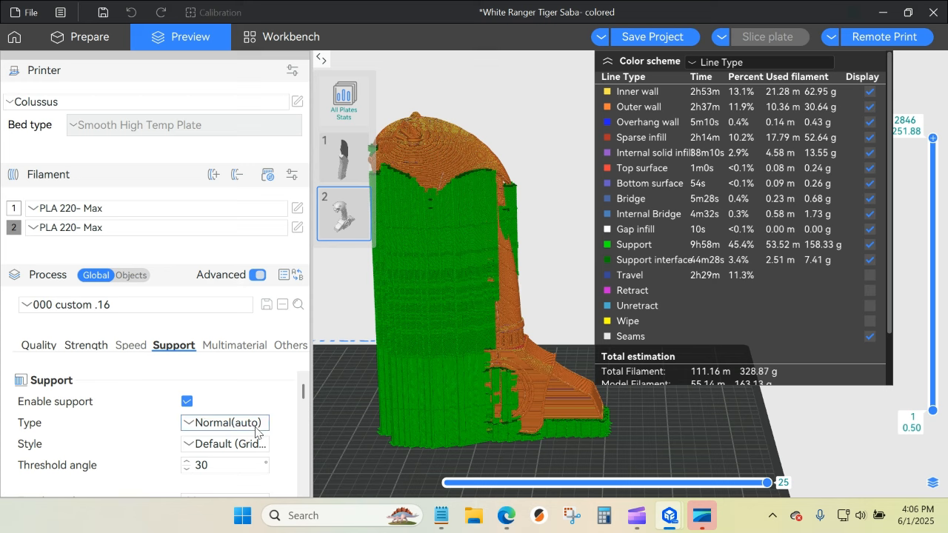
Check the available support types without changing the selection and examine the hilt's normal supports from above.
left_click(191, 424)
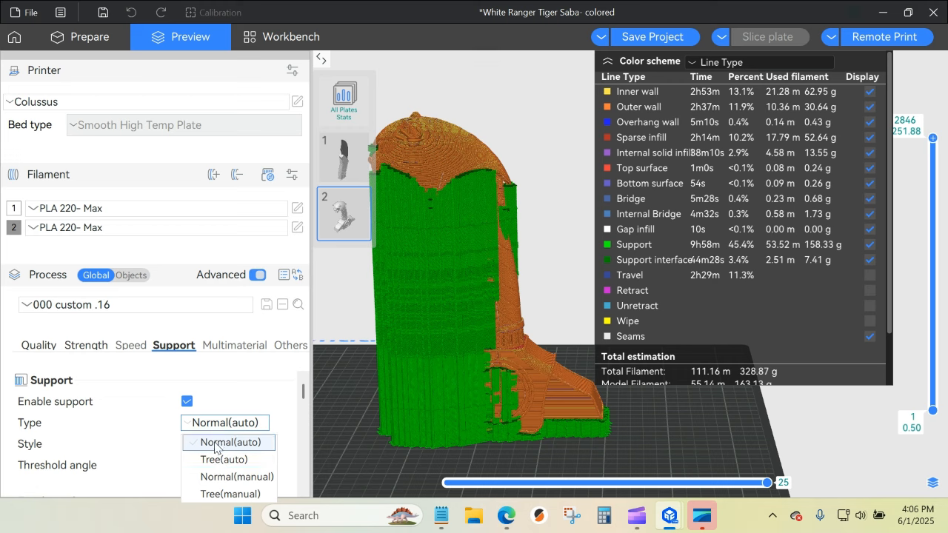
left_click(525, 466)
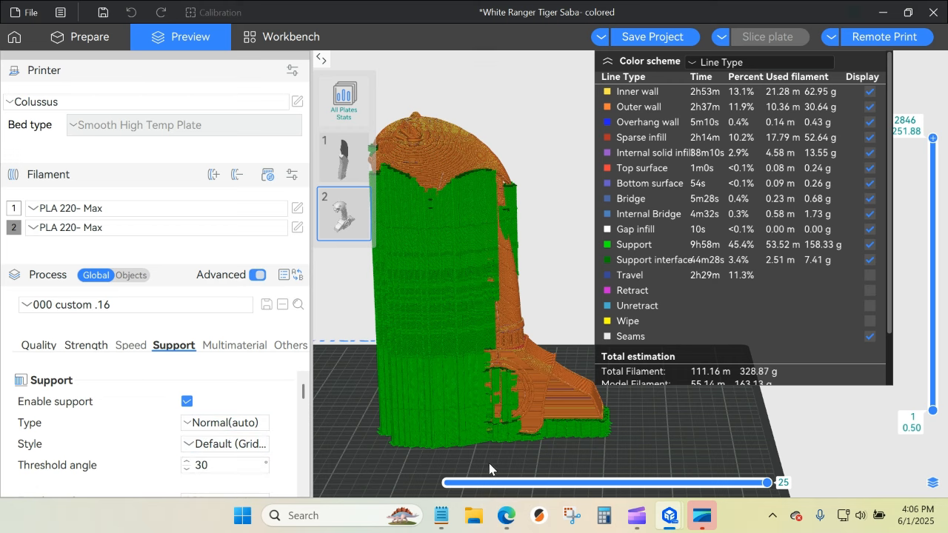
left_click_drag(489, 469, 495, 494)
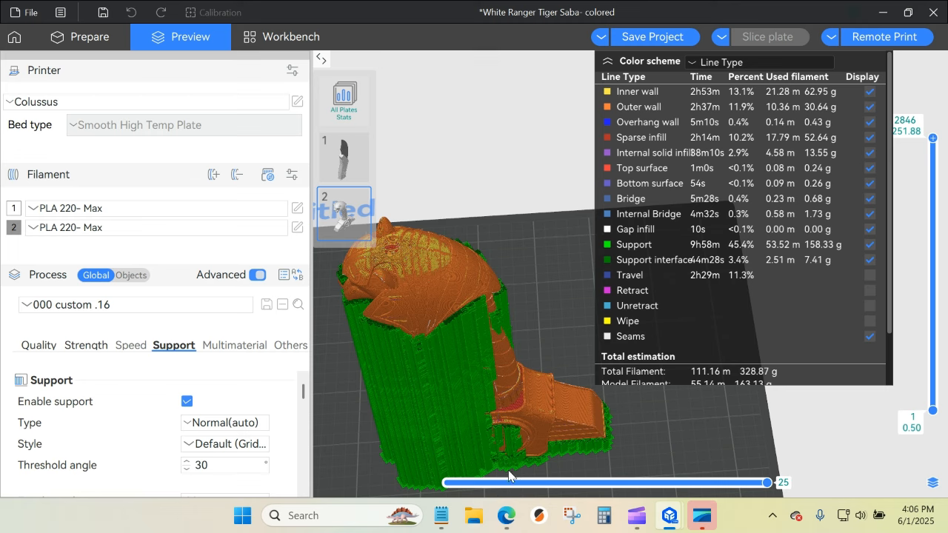
Lower the preview to layer 1818, at a height of 157.94 mm, to inspect inside the hilt's normal supports.
scroll(548, 353, "up", 8)
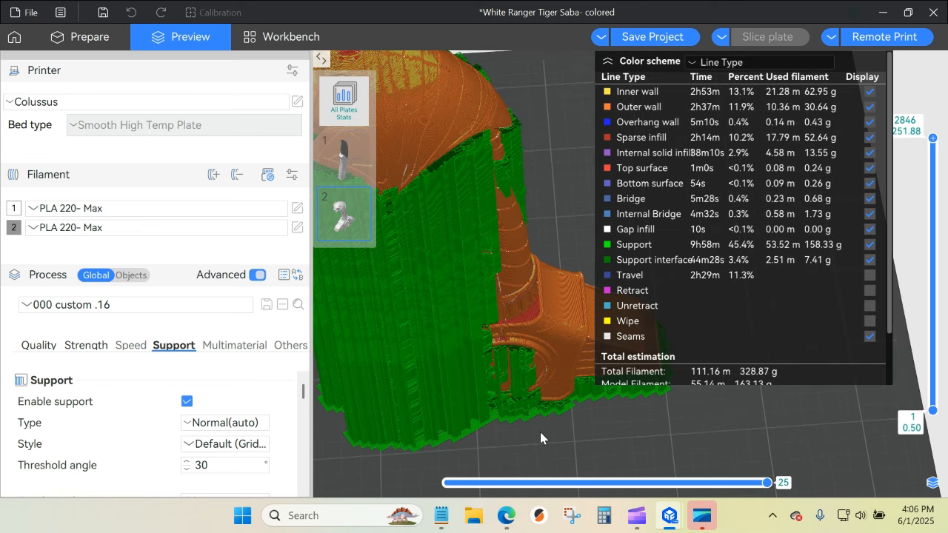
left_click_drag(540, 432, 561, 460)
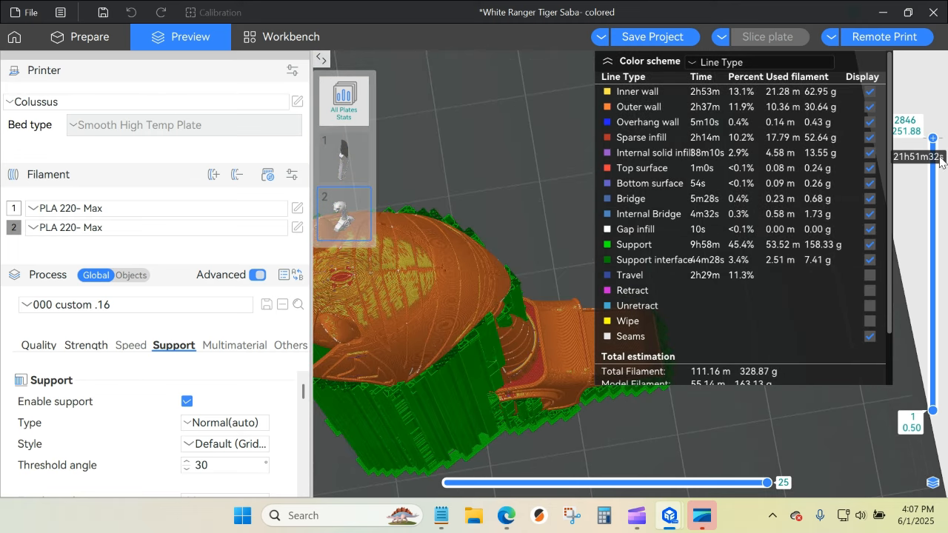
left_click_drag(936, 186, 931, 239)
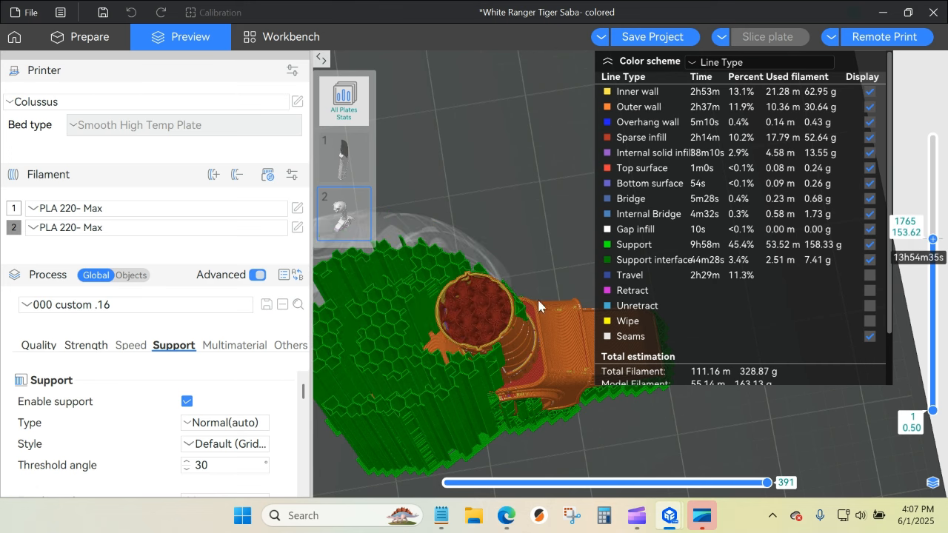
left_click_drag(517, 181, 513, 212)
right_click_drag(477, 217, 618, 83)
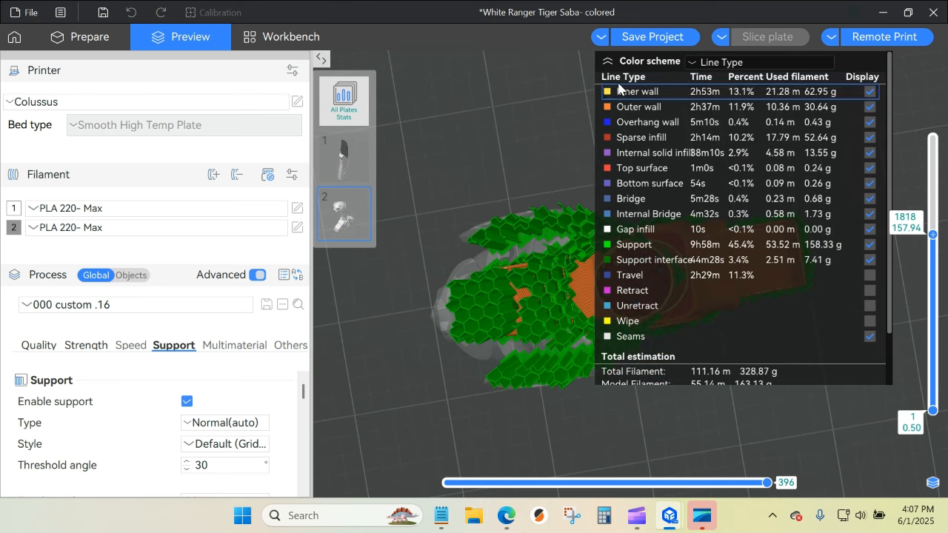
Hide the settings sidebar and examine the hexagonal support pattern around the hilt's grip from above and from the side.
left_click(322, 59)
scroll(361, 167, "up", 4)
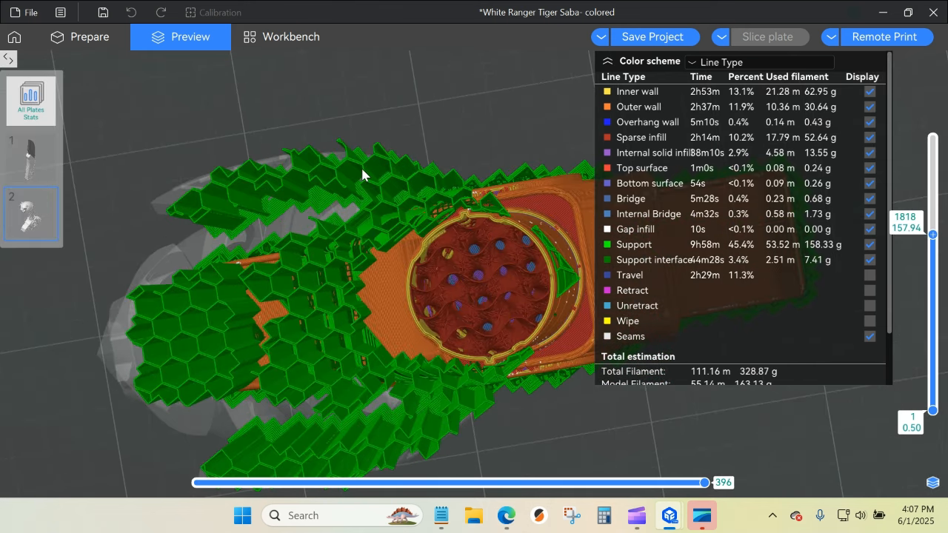
mouse_move(373, 120)
left_mouse_down()
mouse_move(391, 124)
mouse_move(381, 124)
left_mouse_up()
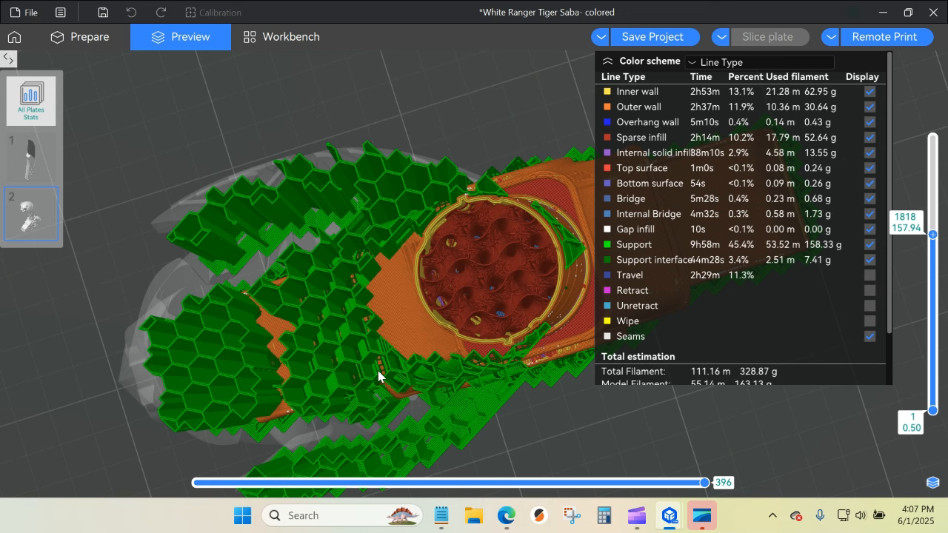
left_click_drag(527, 425, 529, 419)
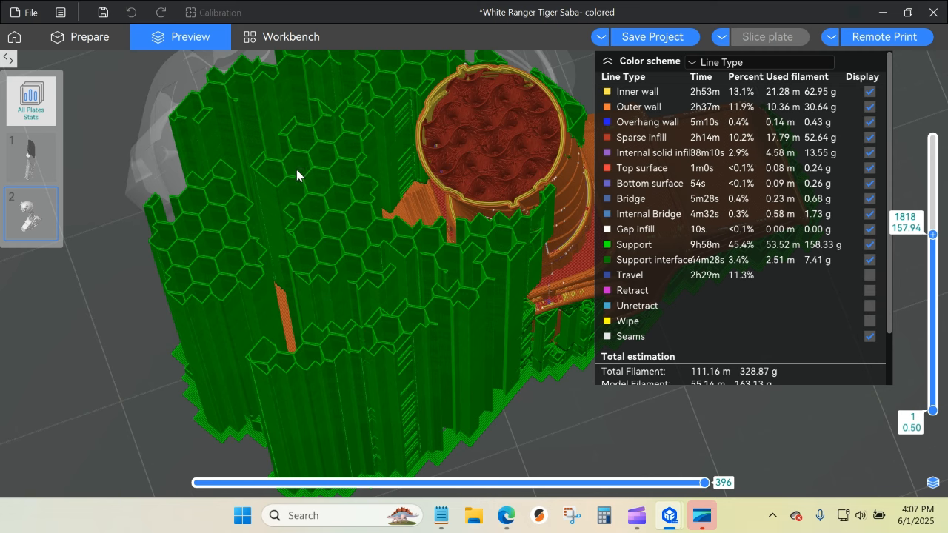
mouse_move(584, 411)
left_mouse_down()
mouse_move(575, 428)
mouse_move(585, 429)
left_mouse_up()
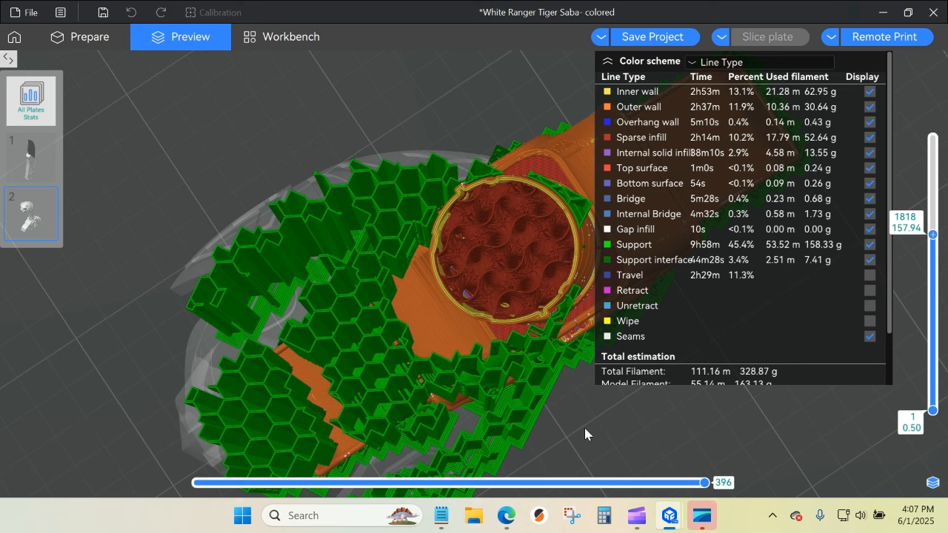
Review the hilt's total filament, cost and print time estimates alongside the full extent of its normal supports.
scroll(684, 346, "down", 2)
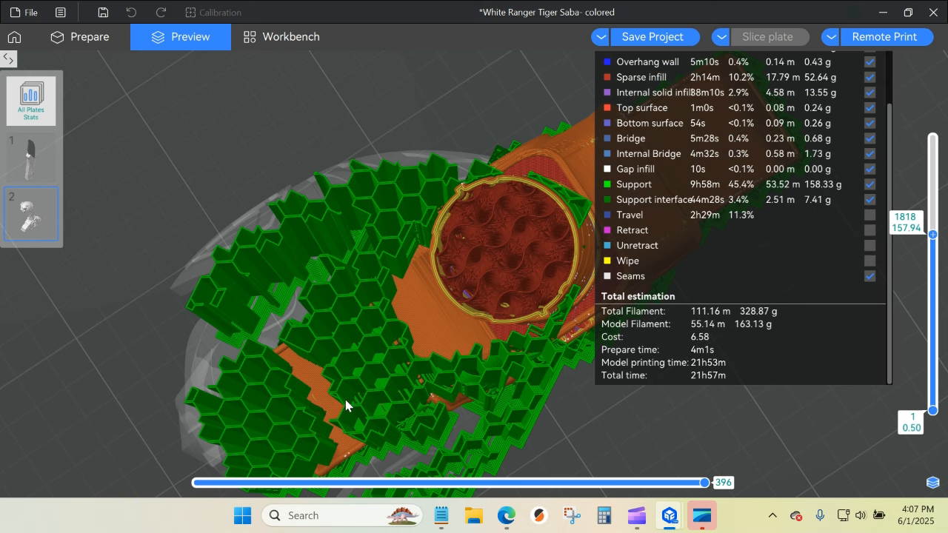
left_click_drag(550, 434, 542, 405)
scroll(542, 405, "down", 5)
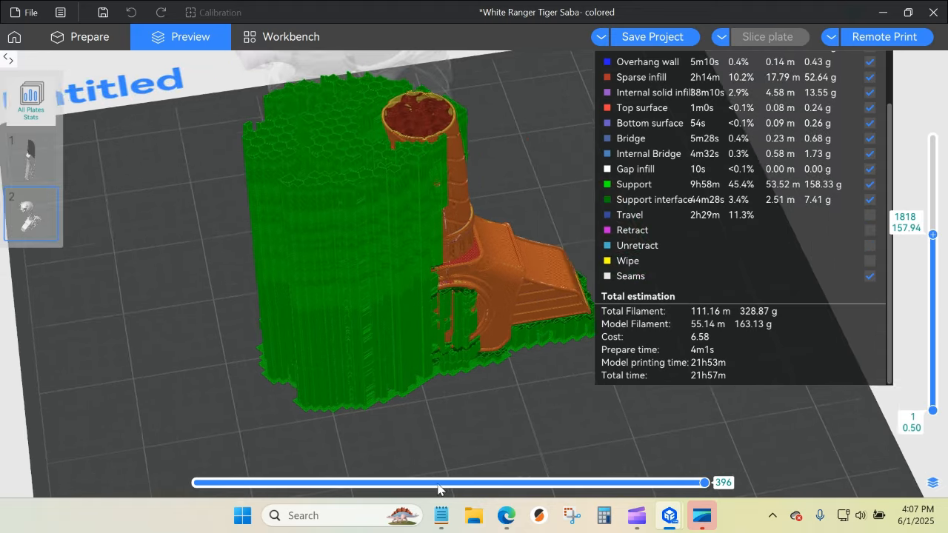
middle_click_drag(546, 430, 326, 434)
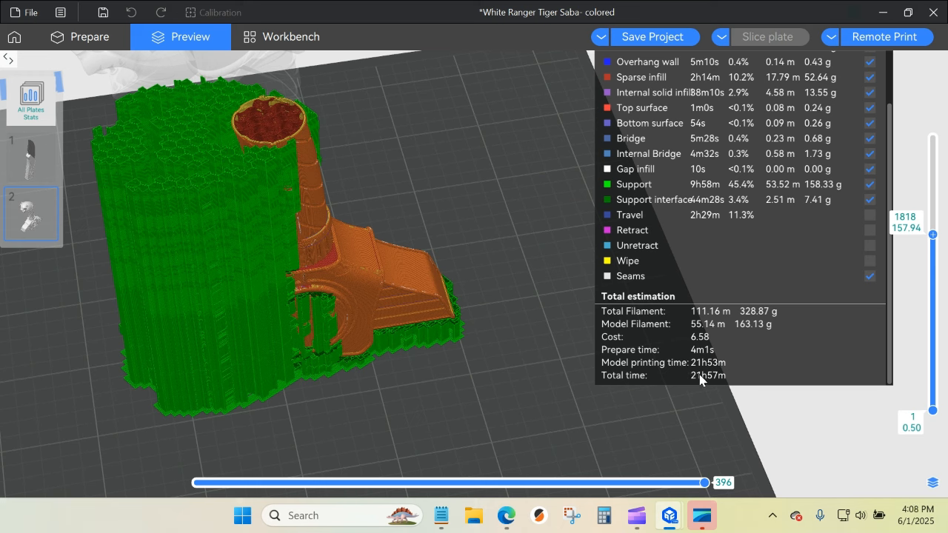
scroll(704, 311, "up", 2)
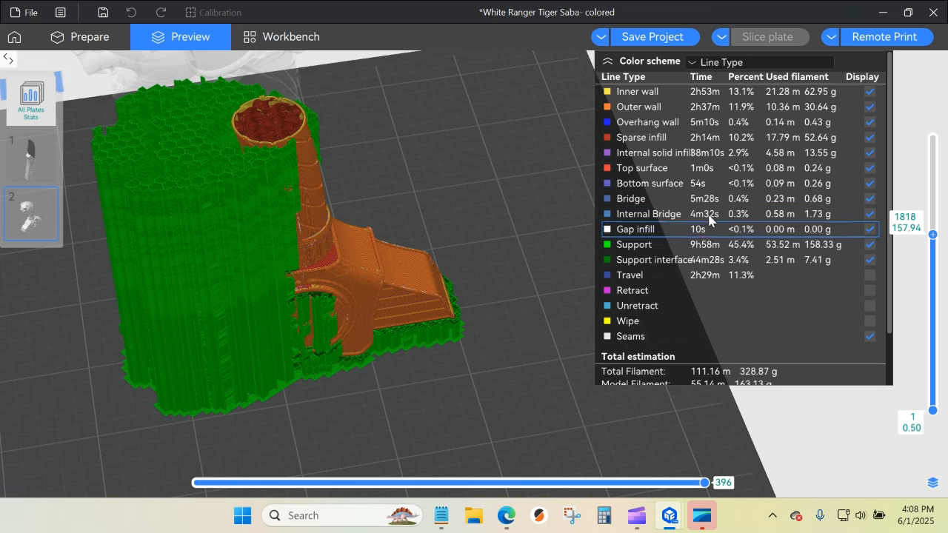
Set the preview's color scheme to Filament and compare model and support usage, hiding and reshowing filament 1.
left_click(697, 64)
left_click(722, 92)
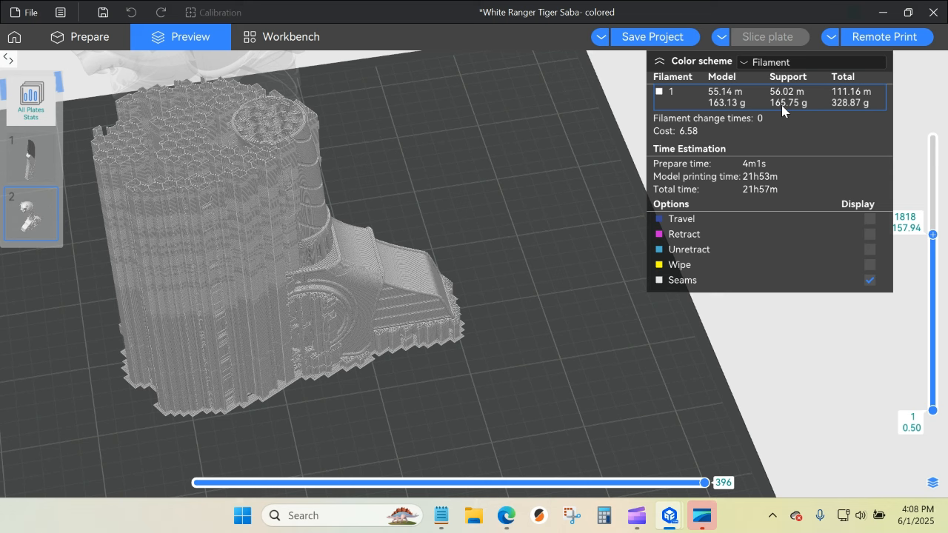
left_click(725, 103)
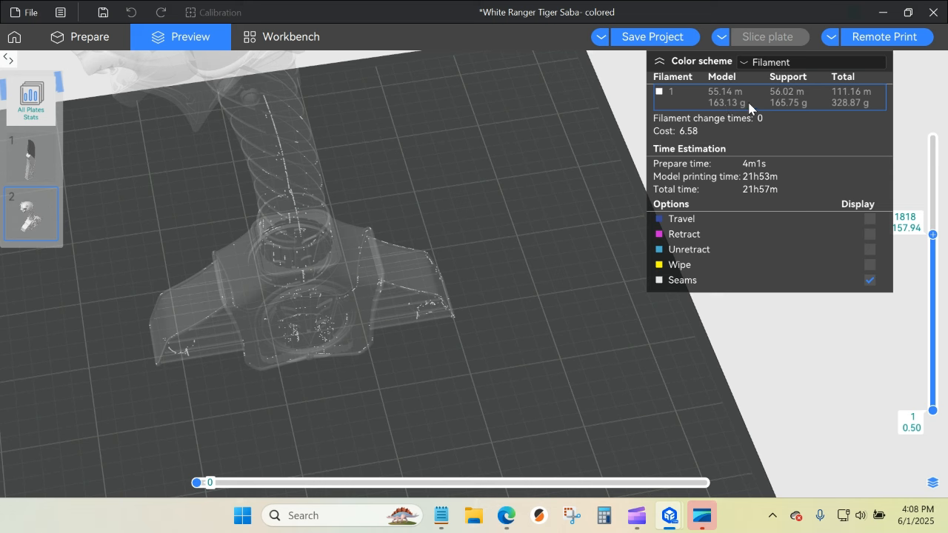
left_click(787, 106)
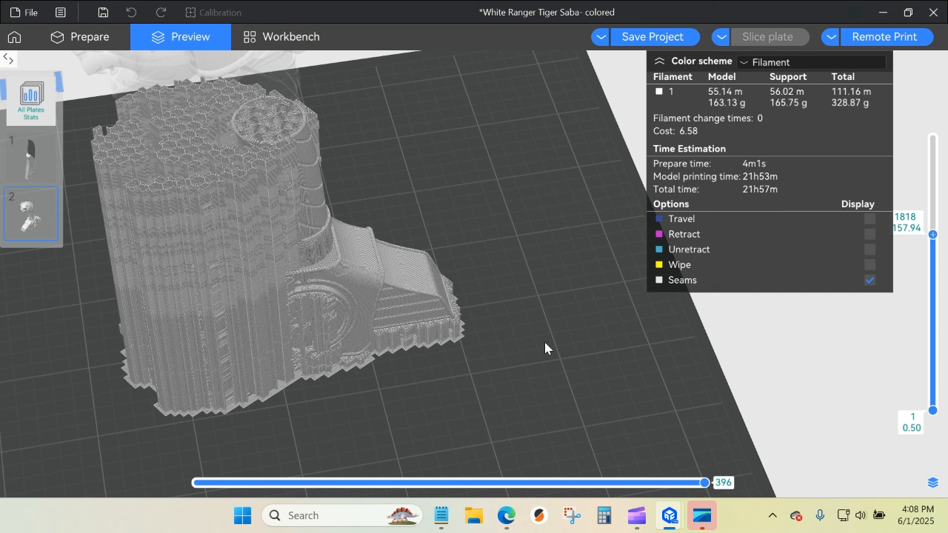
Examine the supported hilt on the build plate in the filament view from both low and high angles.
right_click_drag(545, 346, 743, 367)
scroll(743, 367, "down", 3)
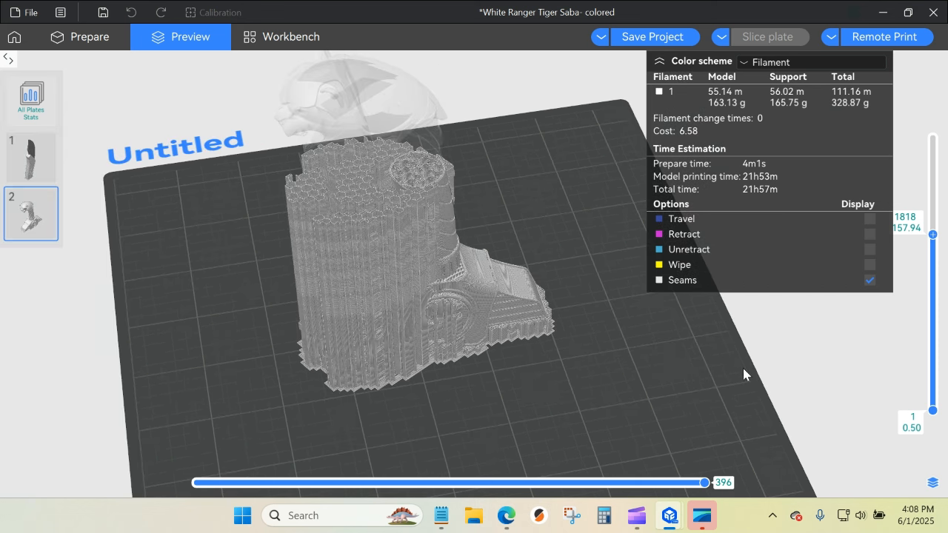
mouse_move(587, 389)
left_mouse_down()
mouse_move(588, 354)
mouse_move(573, 333)
mouse_move(580, 317)
mouse_move(570, 415)
mouse_move(578, 380)
left_mouse_up()
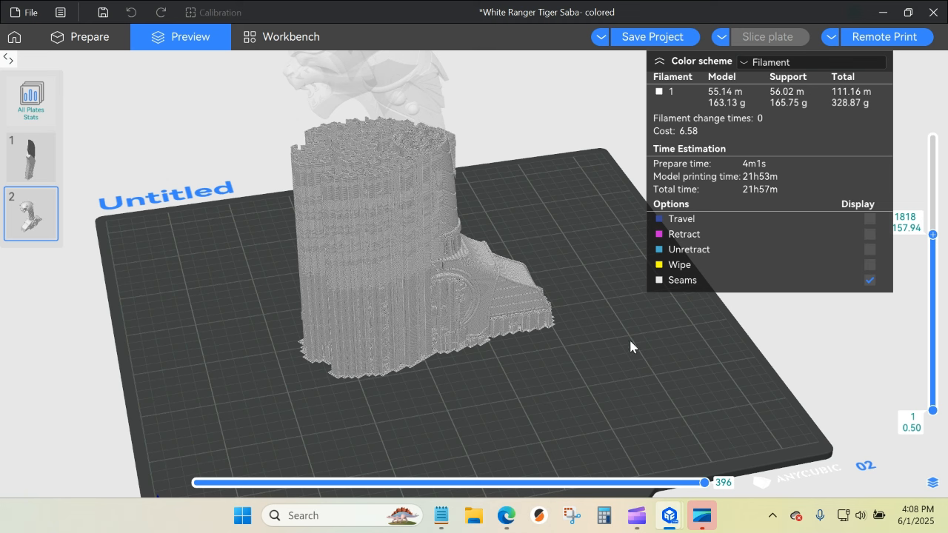
left_click_drag(630, 341, 693, 421)
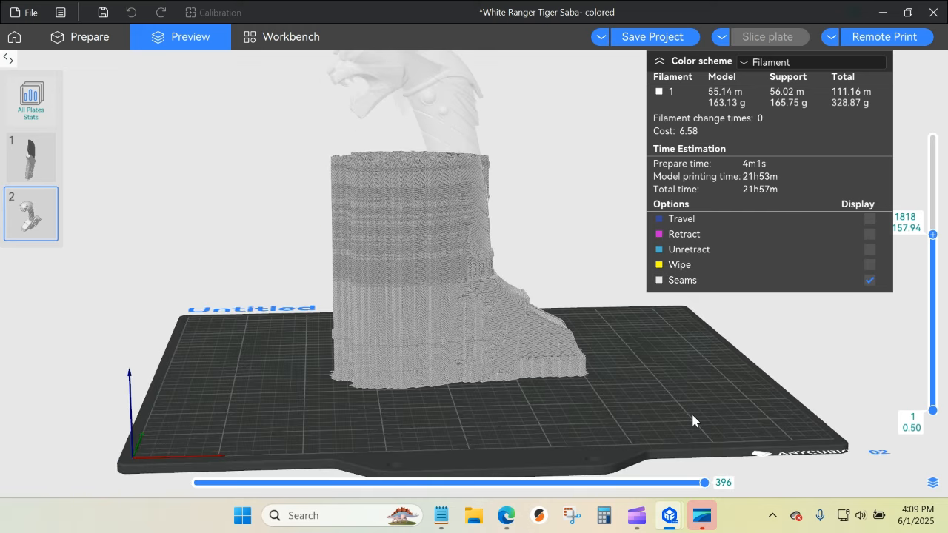
scroll(692, 422, "up", 3)
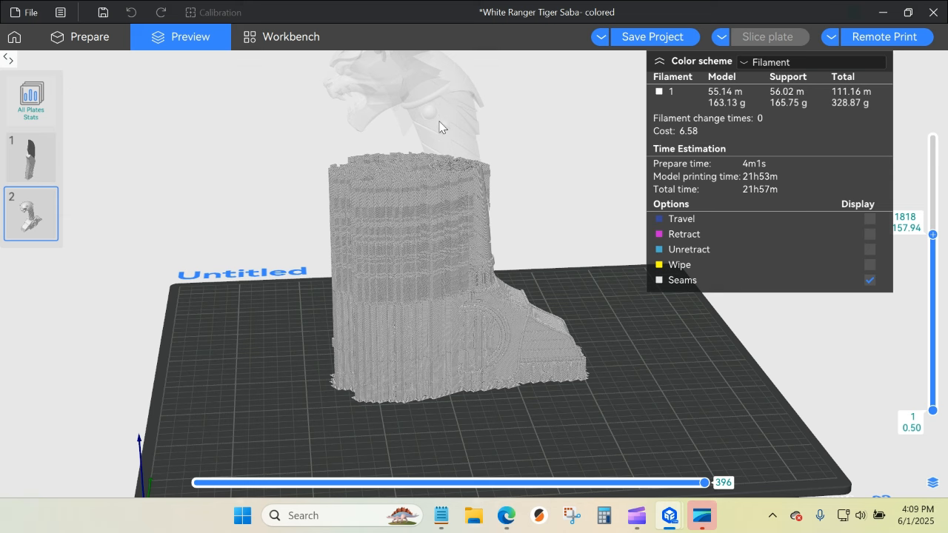
left_click_drag(642, 339, 643, 355)
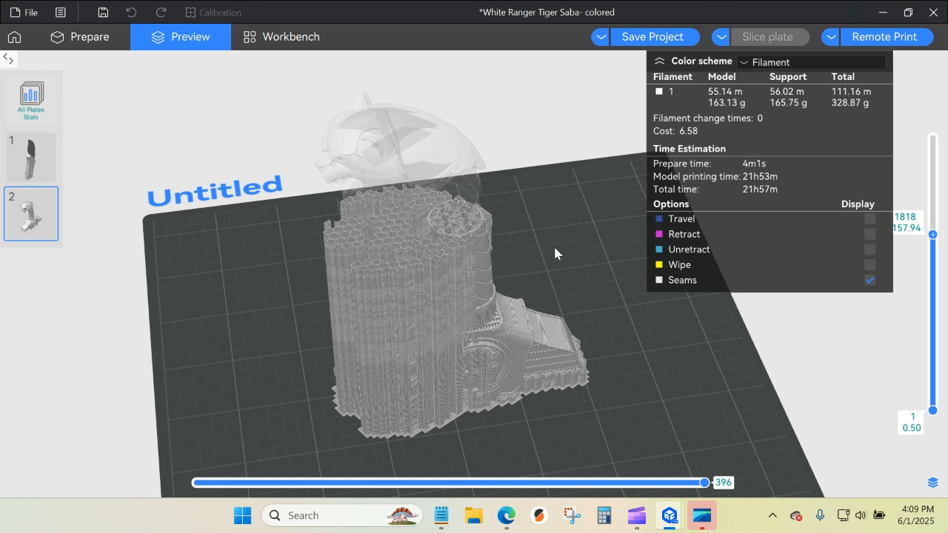
left_click_drag(553, 244, 417, 262)
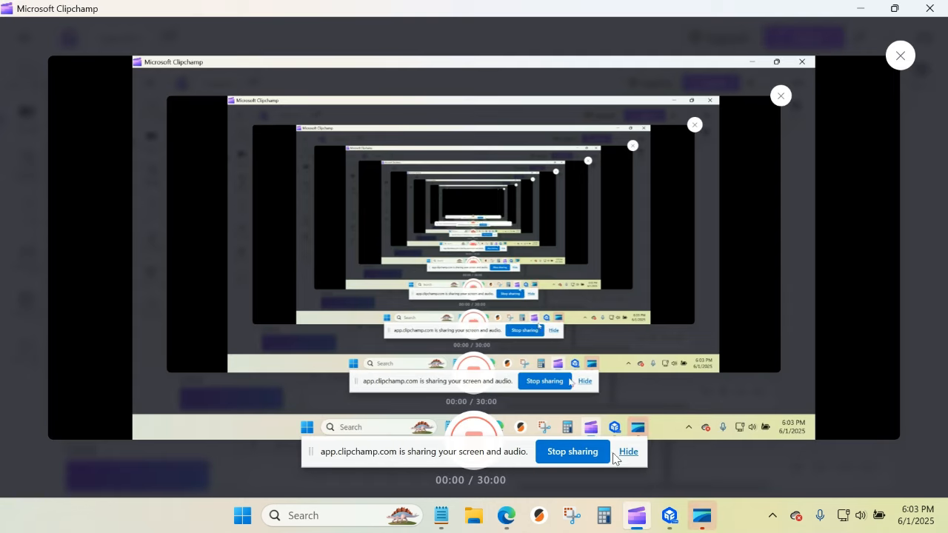
Hide the screen-sharing notice and switch to the Untitled project window in AnycubicSlicer.
left_click(627, 453)
mouse_move(670, 515)
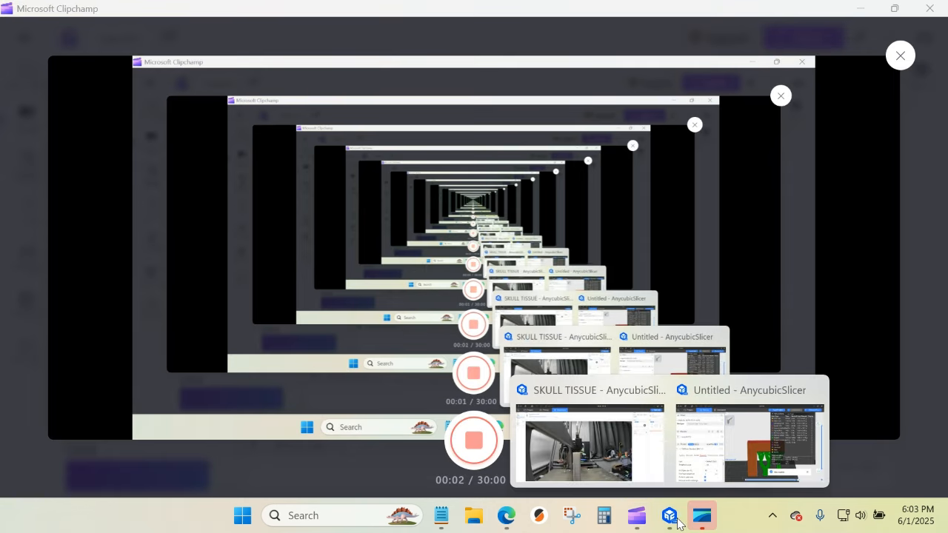
left_click(694, 485)
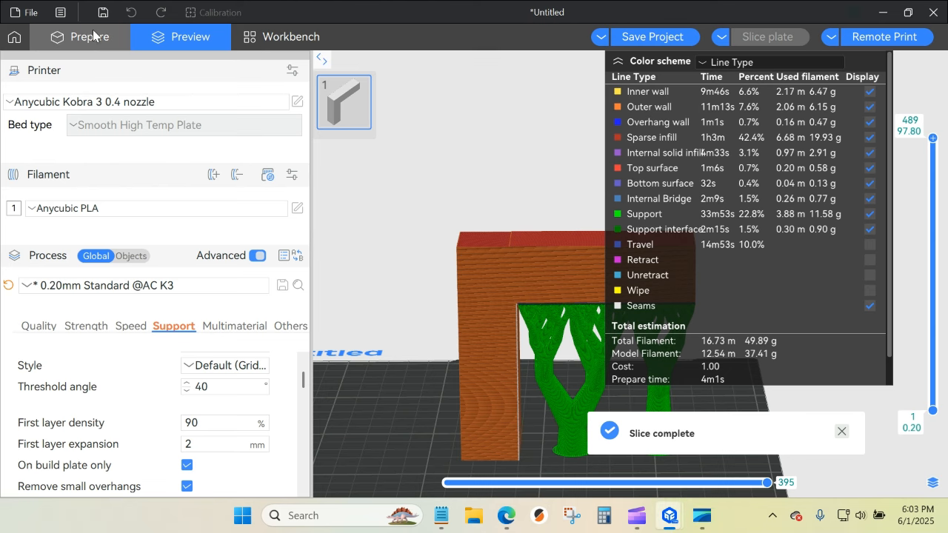
Hide the settings sidebar and examine the tree supports under the L-shaped model's horizontal arm up close.
right_click_drag(508, 151, 385, 129)
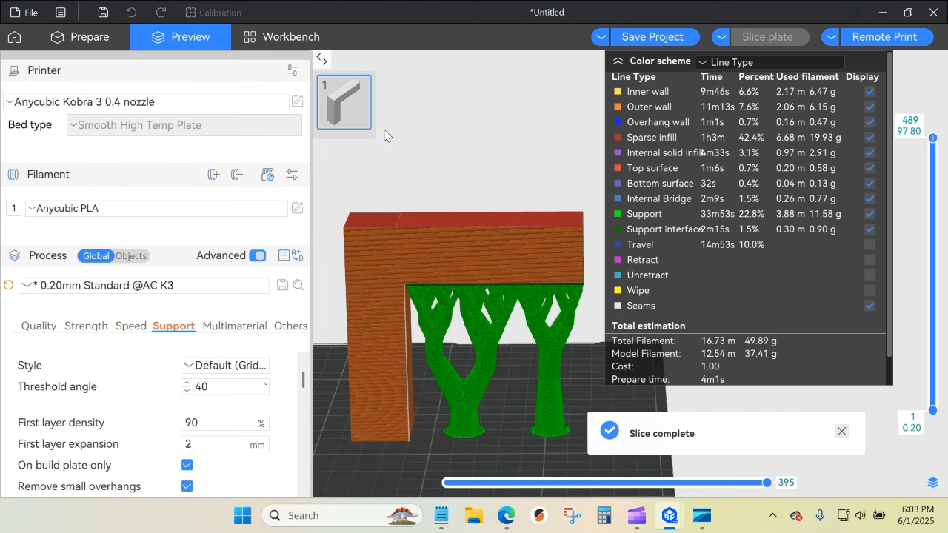
scroll(501, 417, "up", 3)
scroll(500, 433, "up", 3)
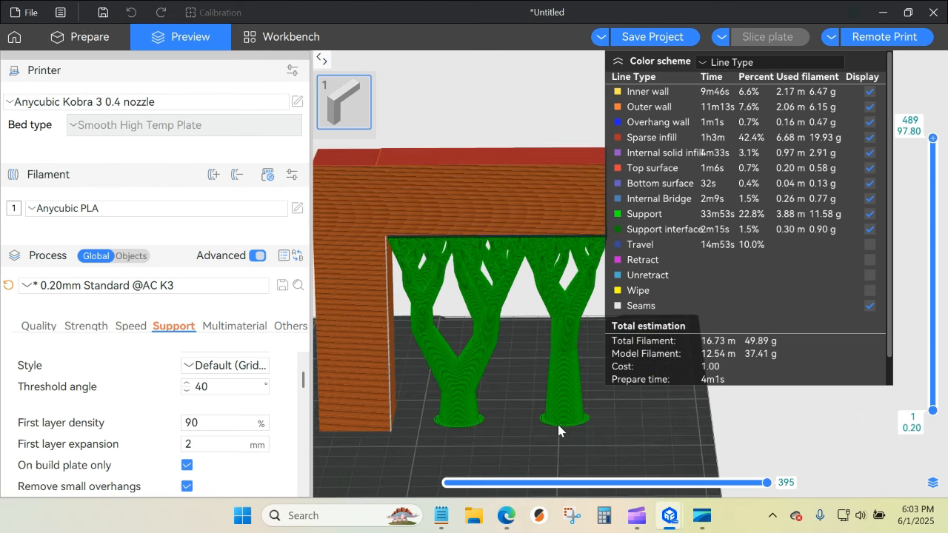
left_click(320, 61)
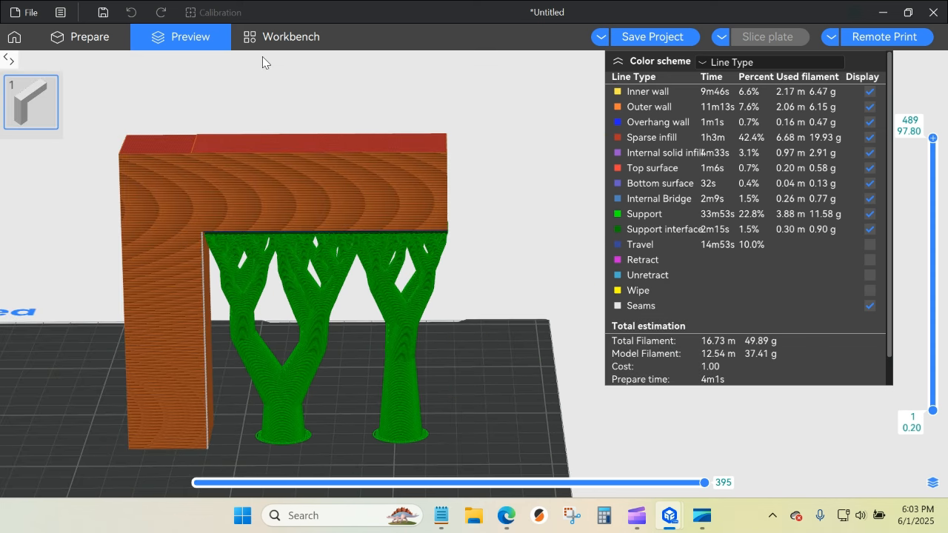
left_click_drag(501, 345, 463, 396)
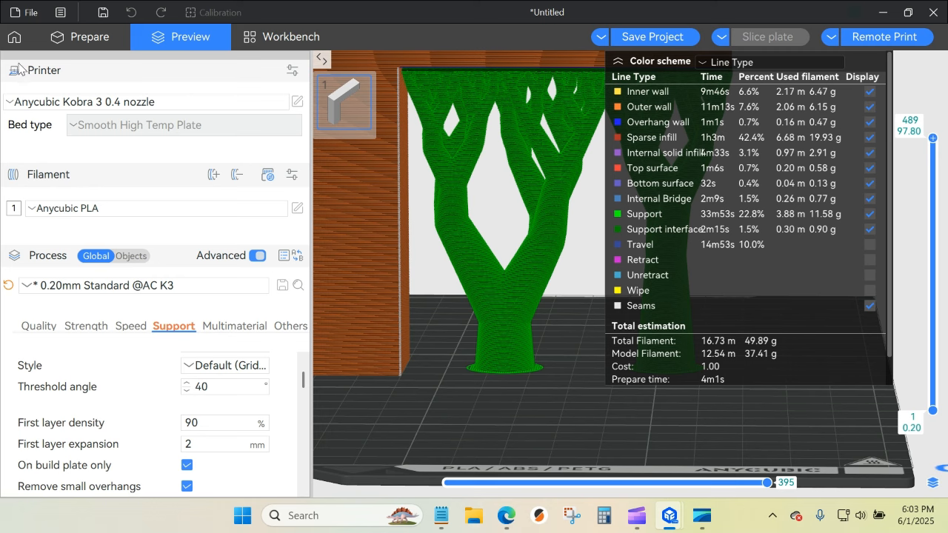
Restore the settings sidebar, collapse the color scheme statistics and review the tree support's type, style, threshold angle and first layer settings.
left_click(8, 59)
left_click(634, 66)
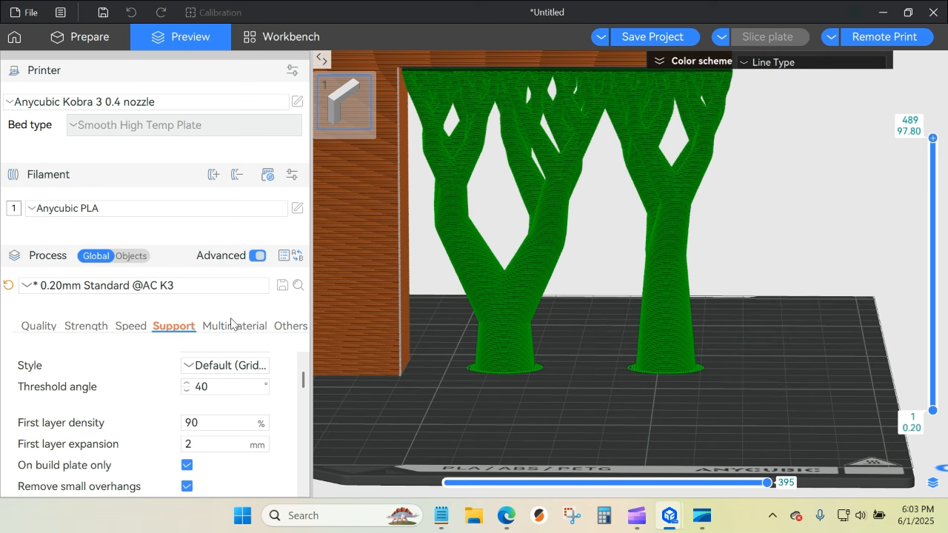
scroll(203, 415, "up", 2)
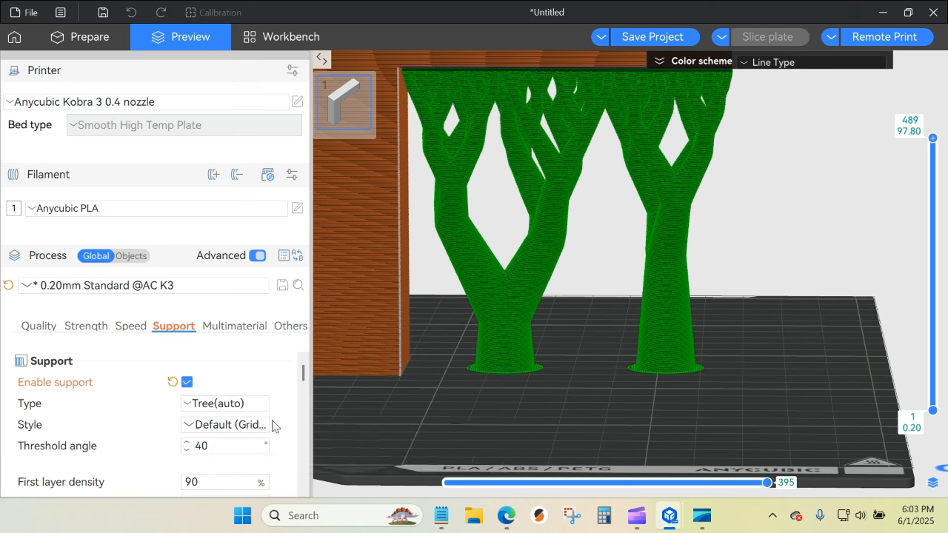
scroll(271, 425, "down", 2)
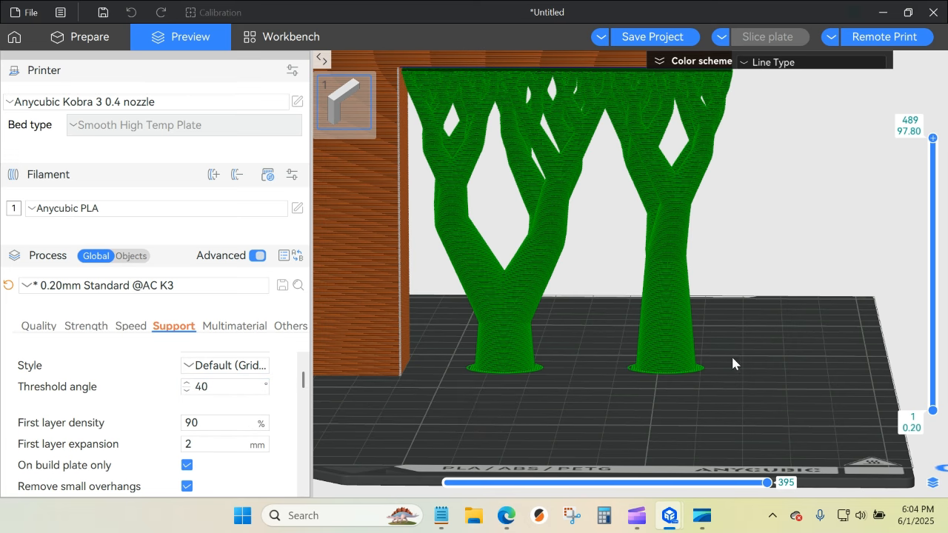
scroll(733, 357, "up", 5)
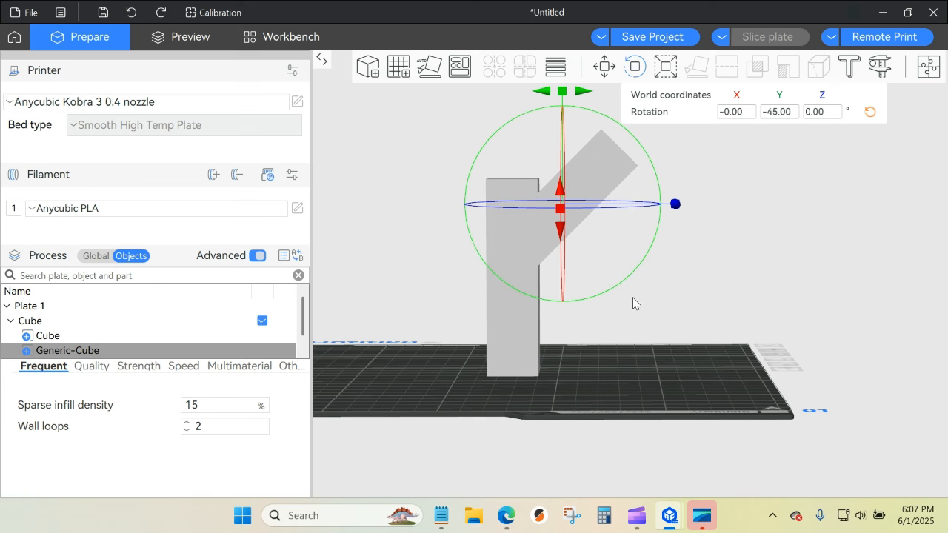
Preview the sliced model with its arm angled at 45 degrees and examine the overhang under the arm.
left_click(192, 37)
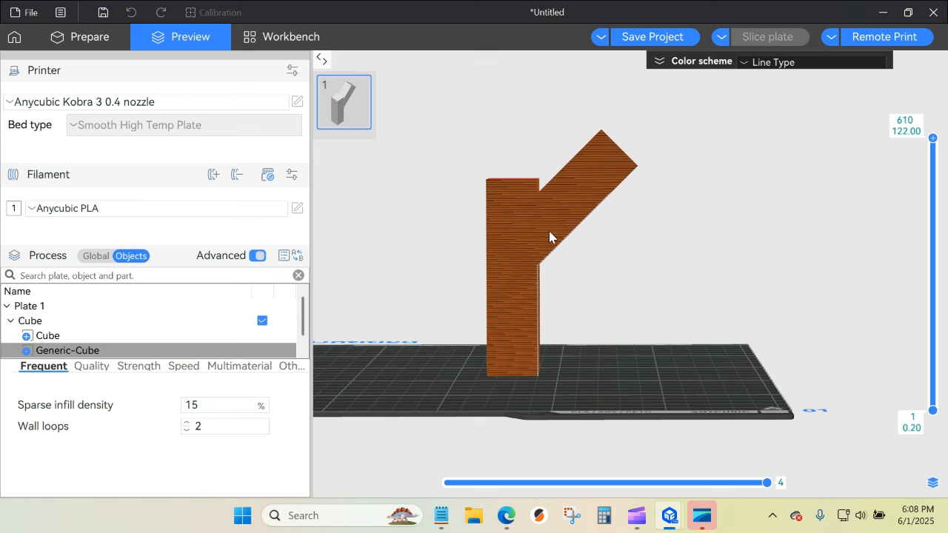
left_click_drag(664, 355, 638, 360)
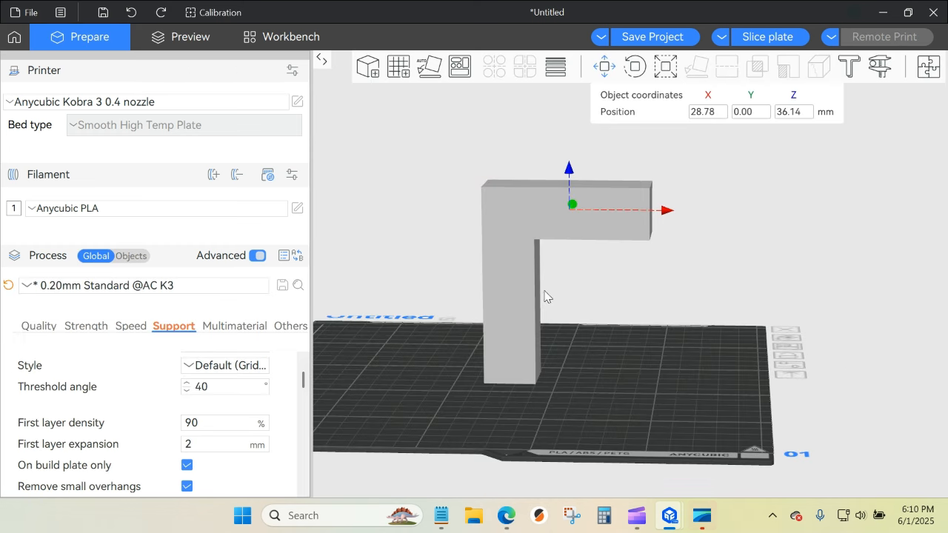
Open Support Painting on the L-shaped model, restrict painting to overhangs only and choose the smart fill tool.
left_click(517, 246)
left_click(788, 66)
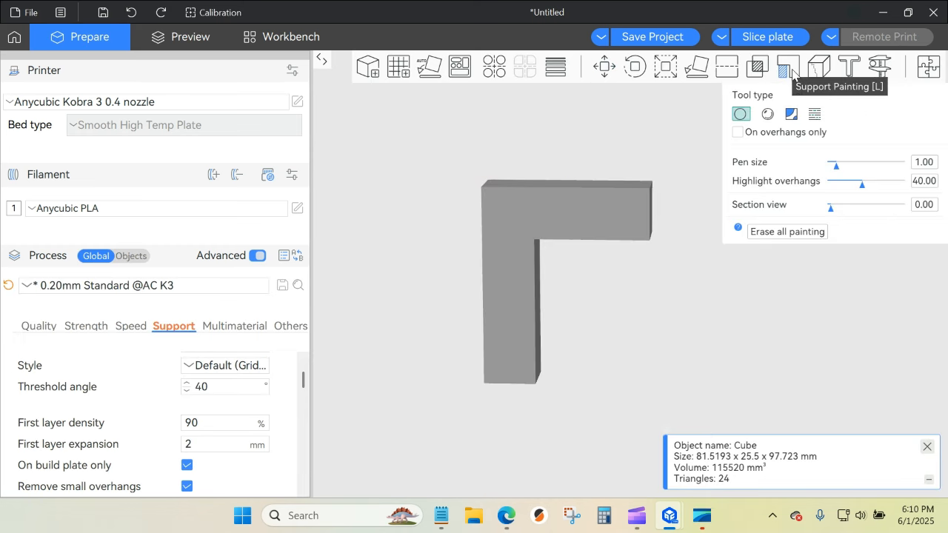
left_click_drag(650, 317, 650, 282)
scroll(663, 311, "up", 5)
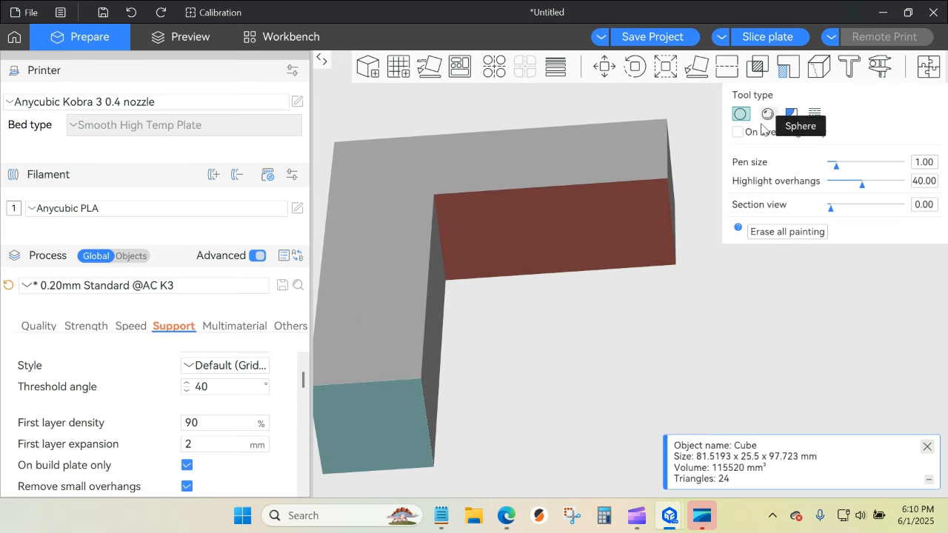
left_click(737, 132)
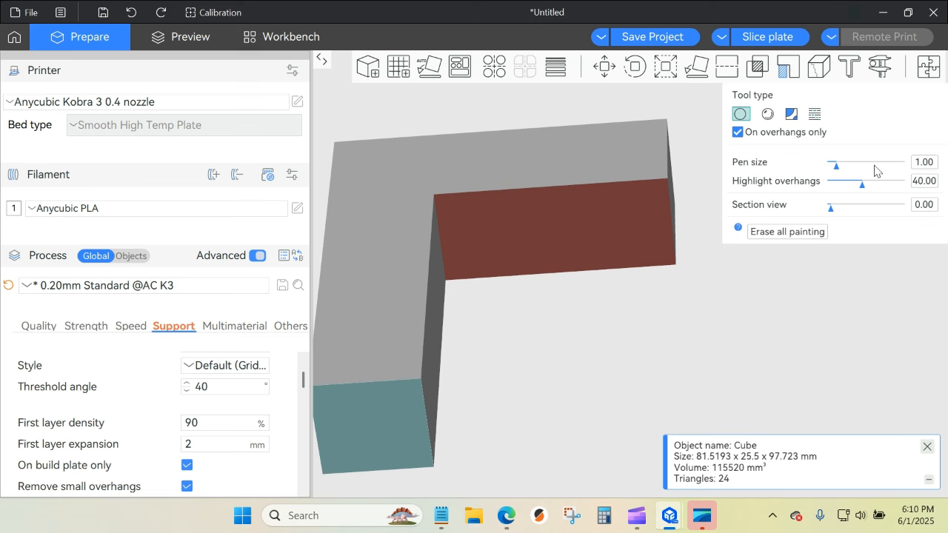
left_click(793, 116)
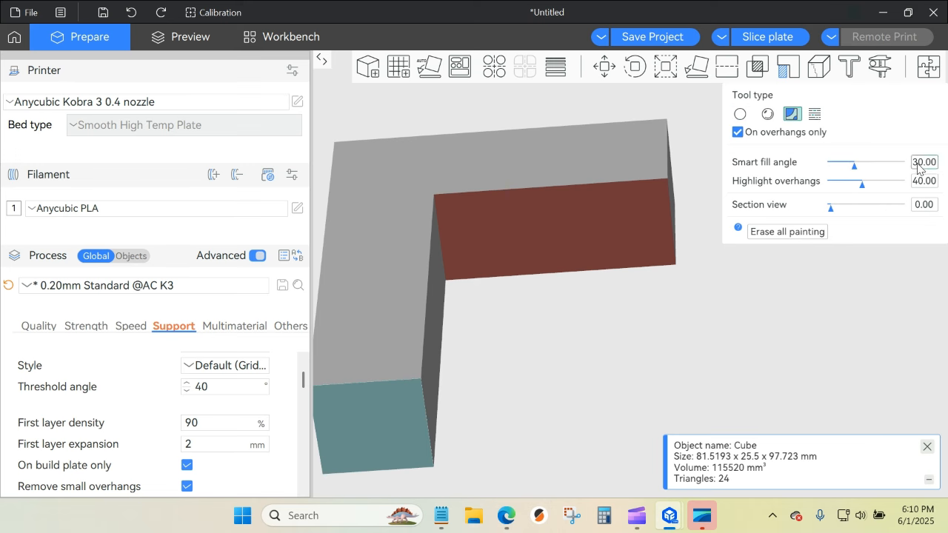
Compare the overhang highlight angle with the support threshold angle, lower Highlight overhangs to 18, and close Support Painting.
left_click(926, 183)
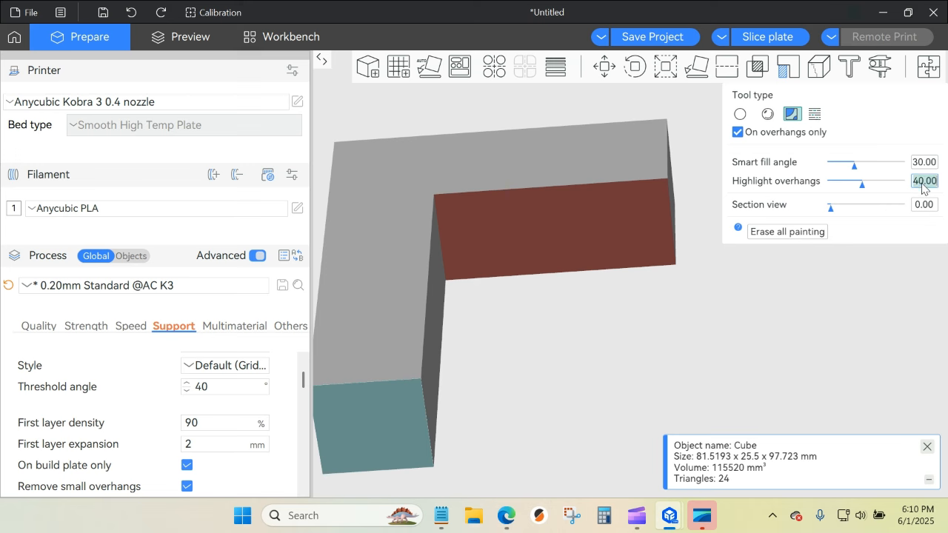
left_click(210, 385)
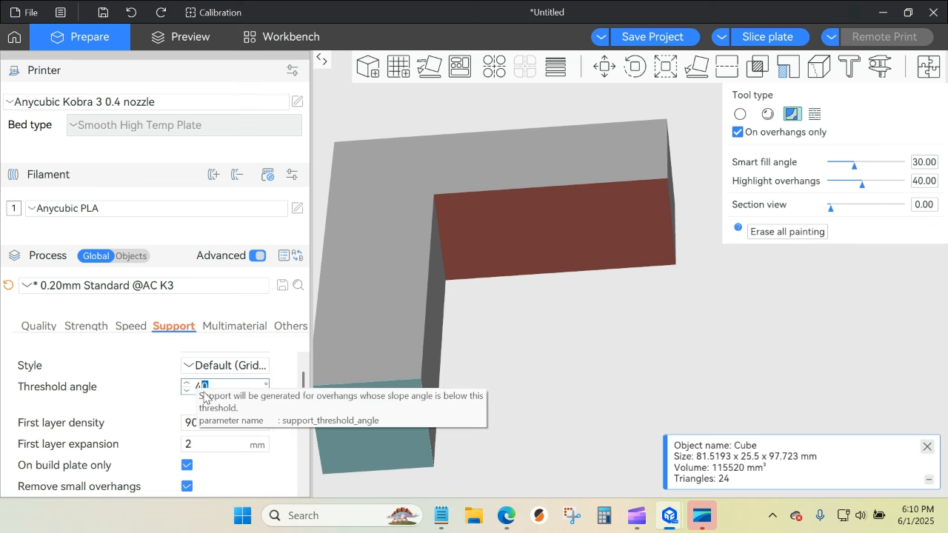
double_click(202, 386)
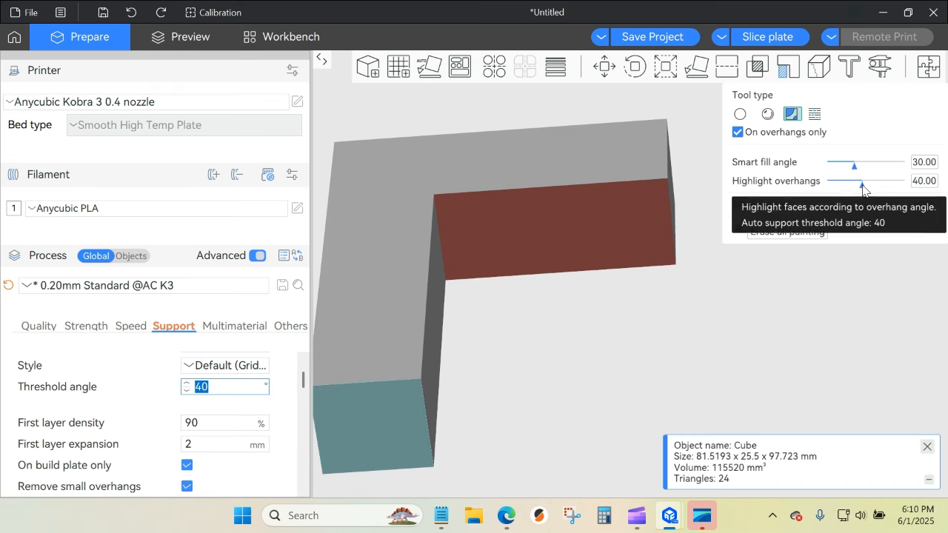
left_click_drag(860, 186, 840, 220)
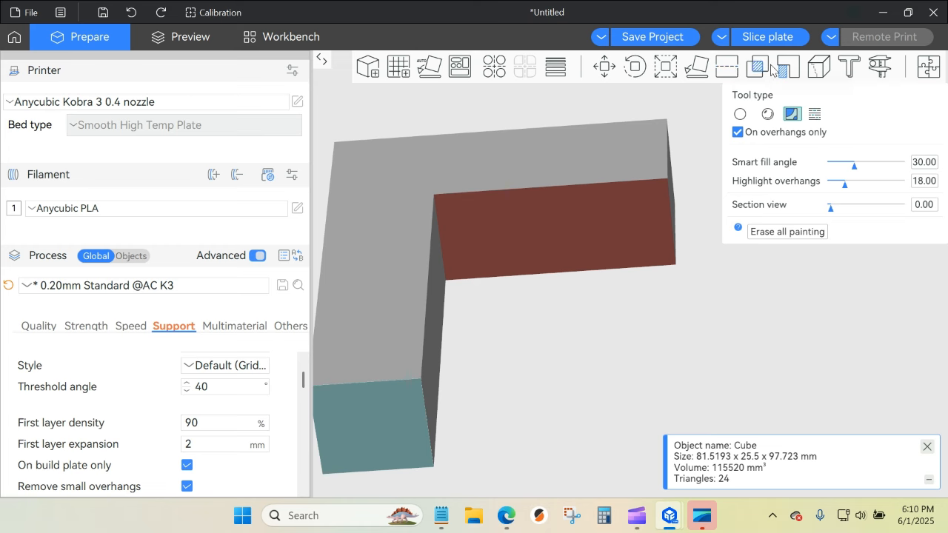
left_click(774, 68)
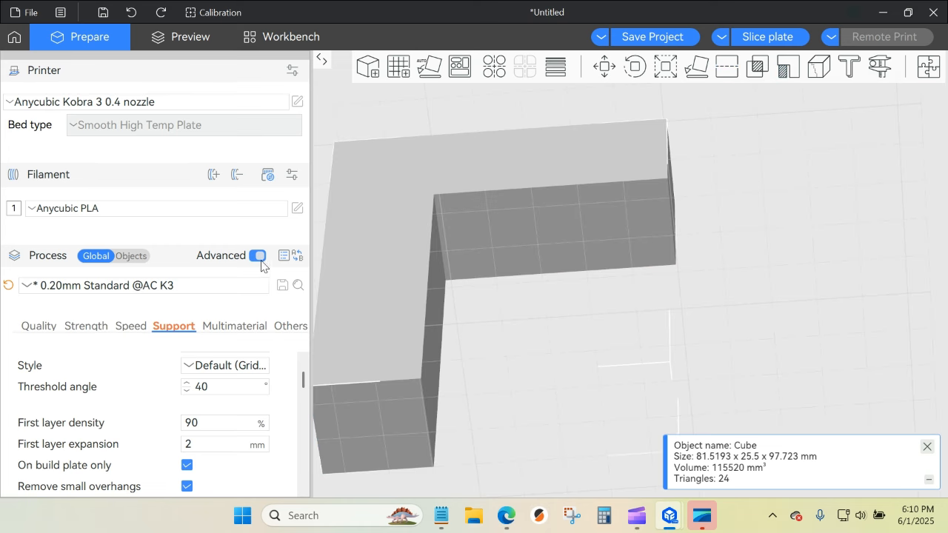
Set the support's first layer expansion to 20 mm and slice the plate.
scroll(219, 459, "down", 1)
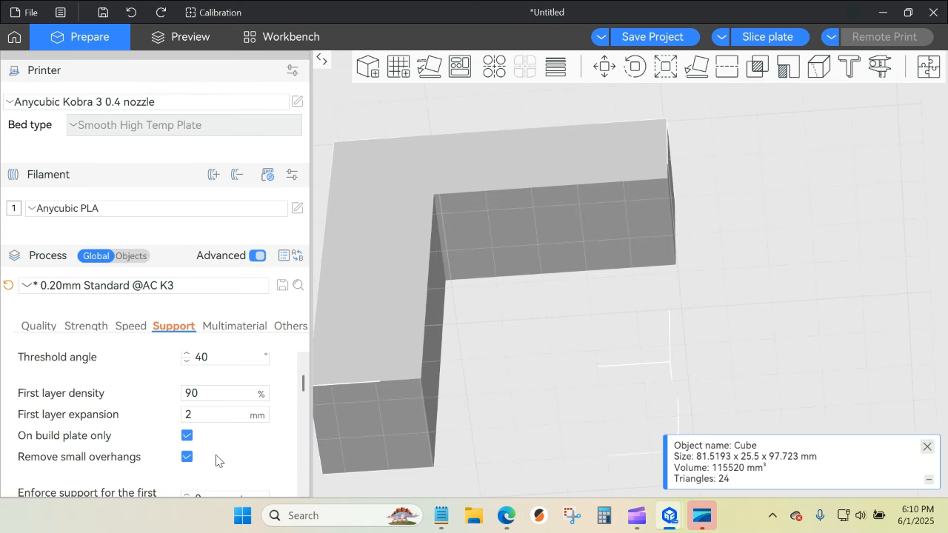
double_click(186, 415)
type("20")
left_click(772, 37)
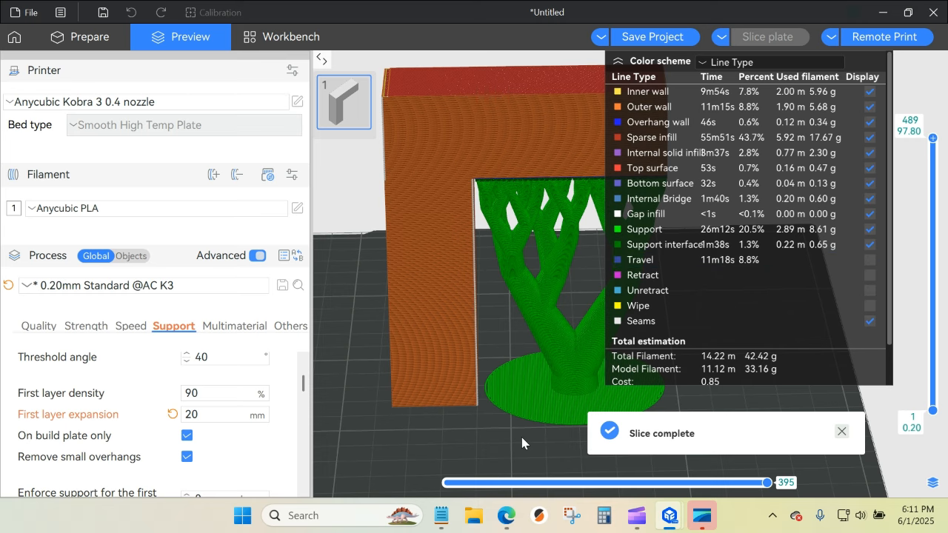
Examine the expanded first layer at the base of the tree support up close.
left_click_drag(519, 390, 450, 357)
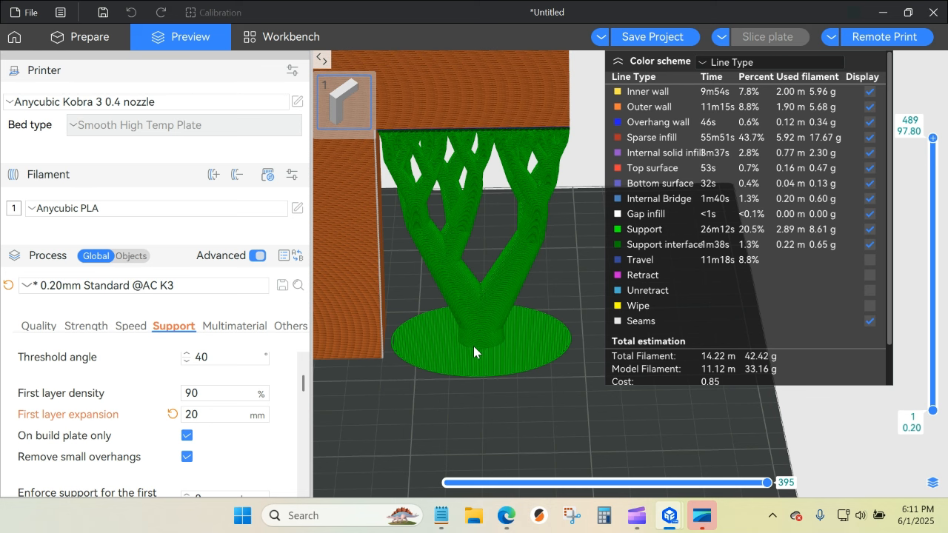
mouse_move(486, 426)
left_mouse_down()
mouse_move(490, 400)
mouse_move(489, 434)
left_mouse_up()
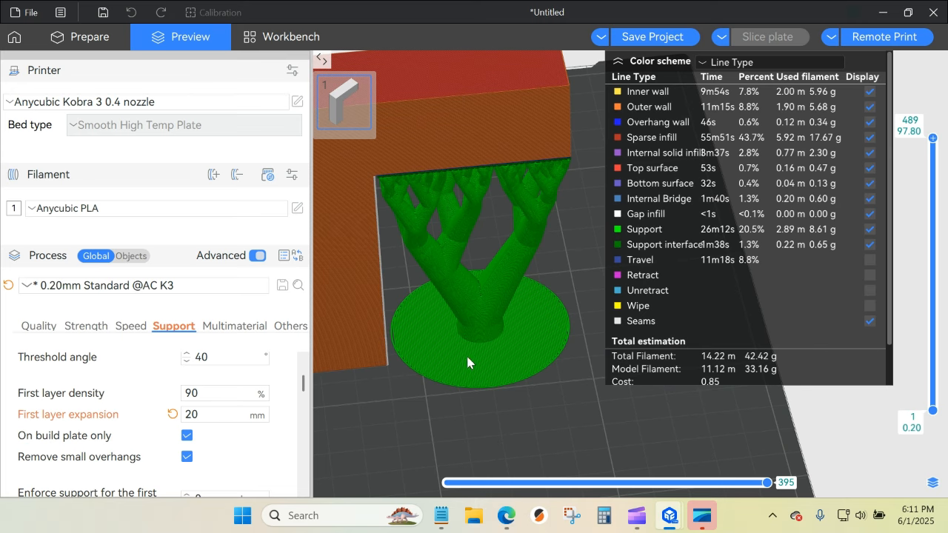
scroll(475, 368, "up", 5)
right_click_drag(541, 392, 629, 319)
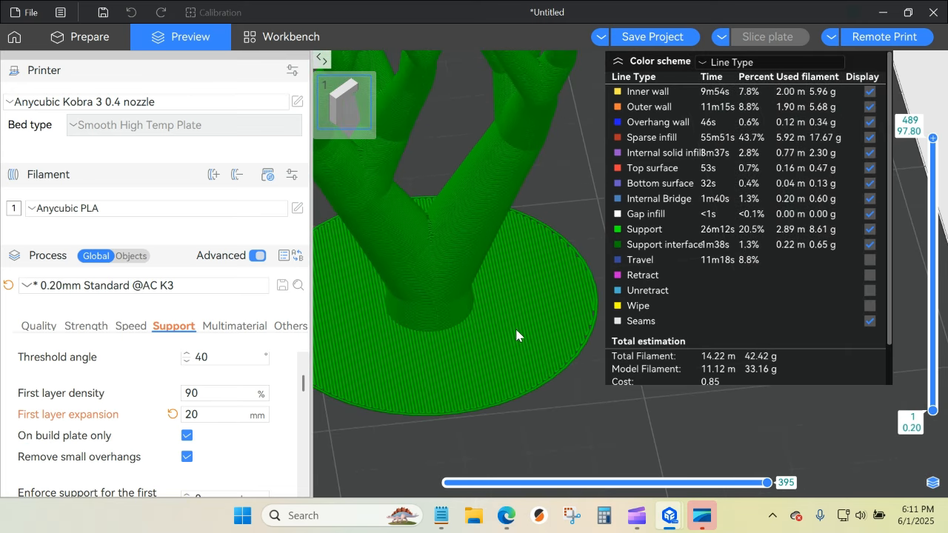
scroll(524, 407, "down", 2)
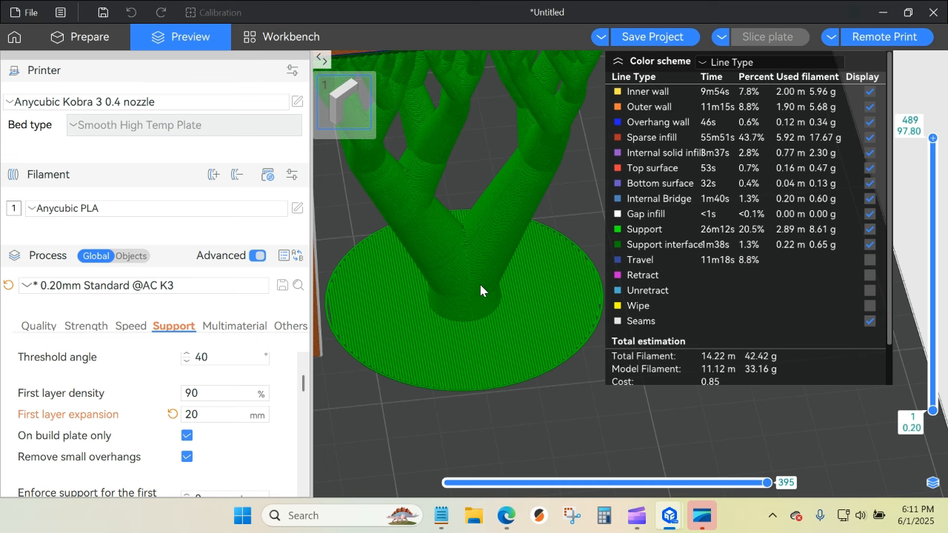
left_click_drag(376, 420, 406, 326)
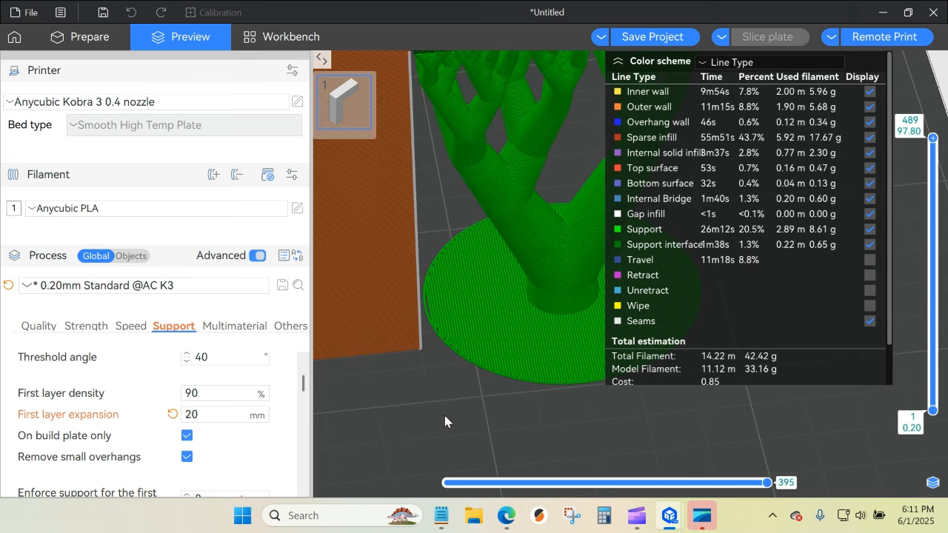
left_click_drag(449, 421, 390, 407)
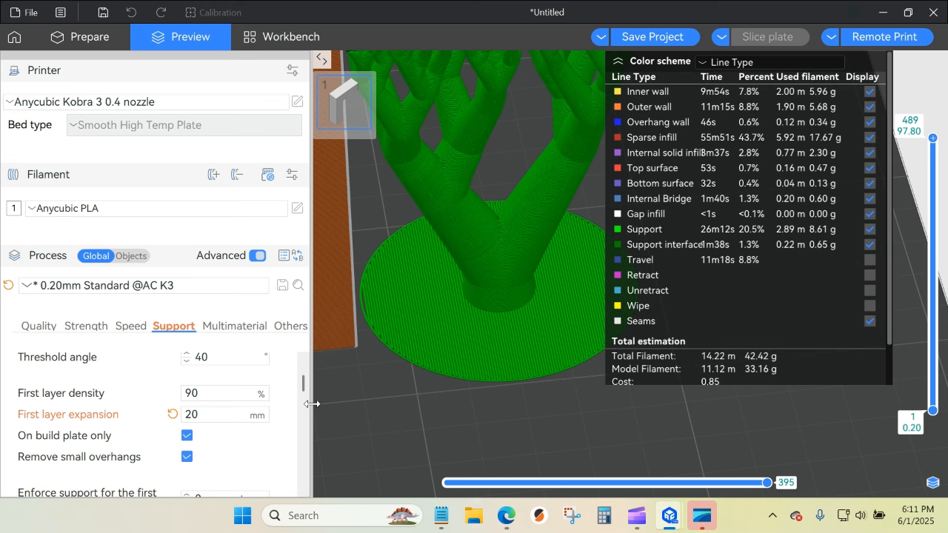
Return to model preparation and set the support's first layer expansion to 2 mm.
left_click(68, 32)
left_click_drag(208, 414, 184, 413)
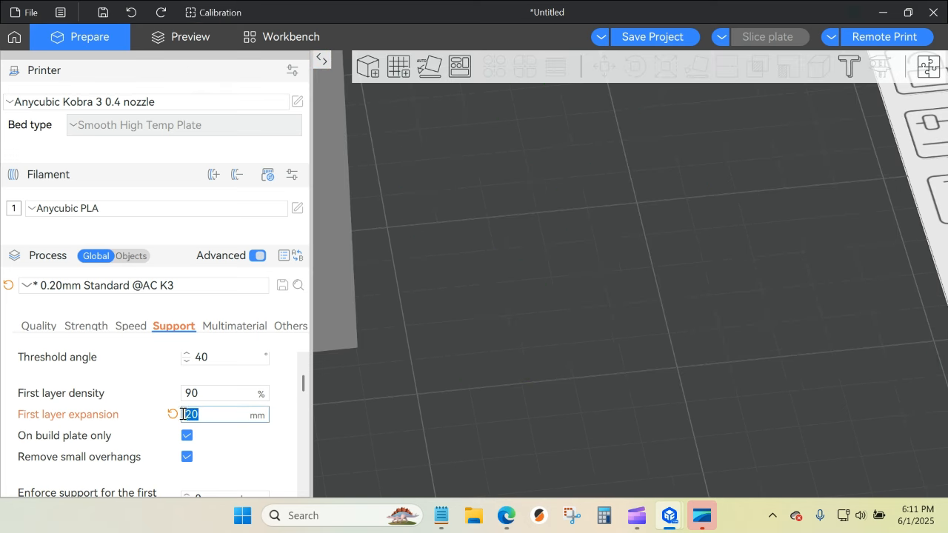
type("2")
Set the raft layers to 3 and slice the L-shaped model.
scroll(243, 455, "down", 1)
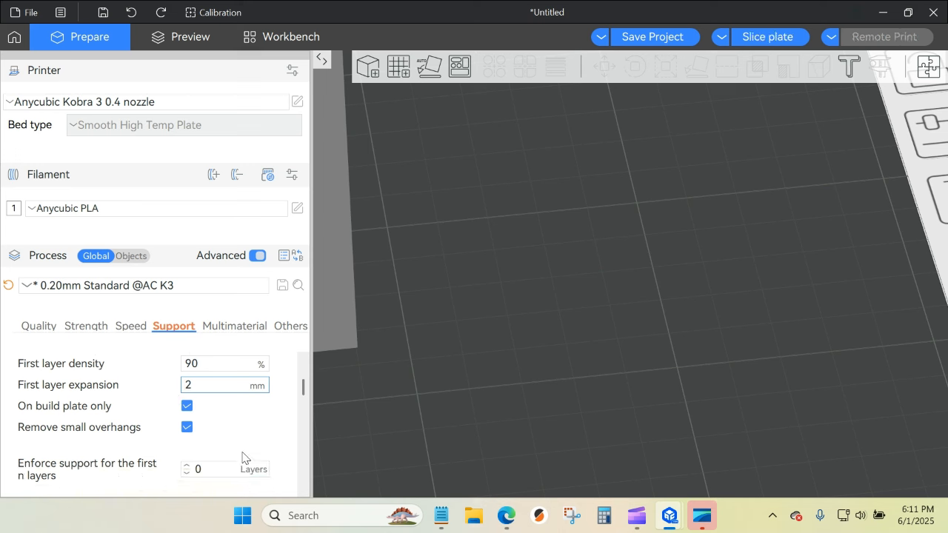
scroll(234, 448, "down", 2)
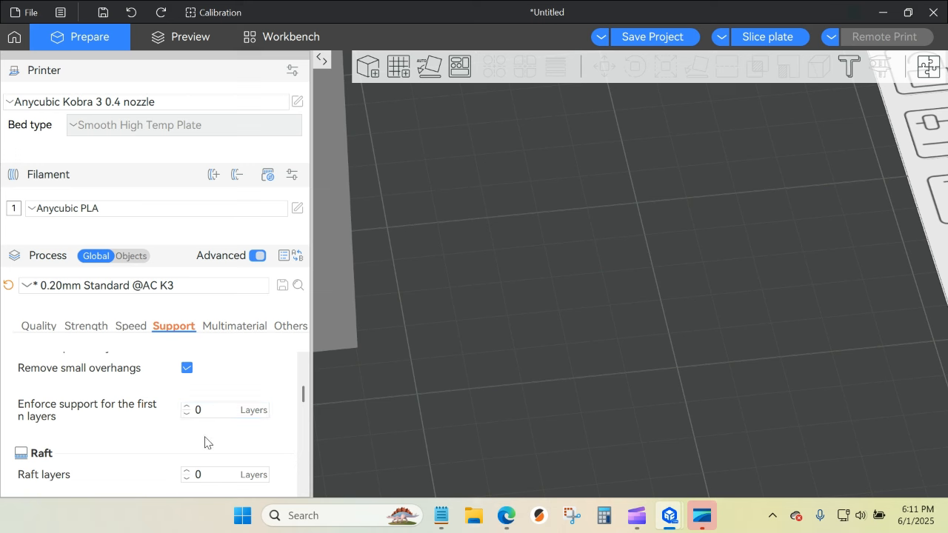
scroll(452, 431, "down", 7)
left_click_drag(469, 412, 446, 407)
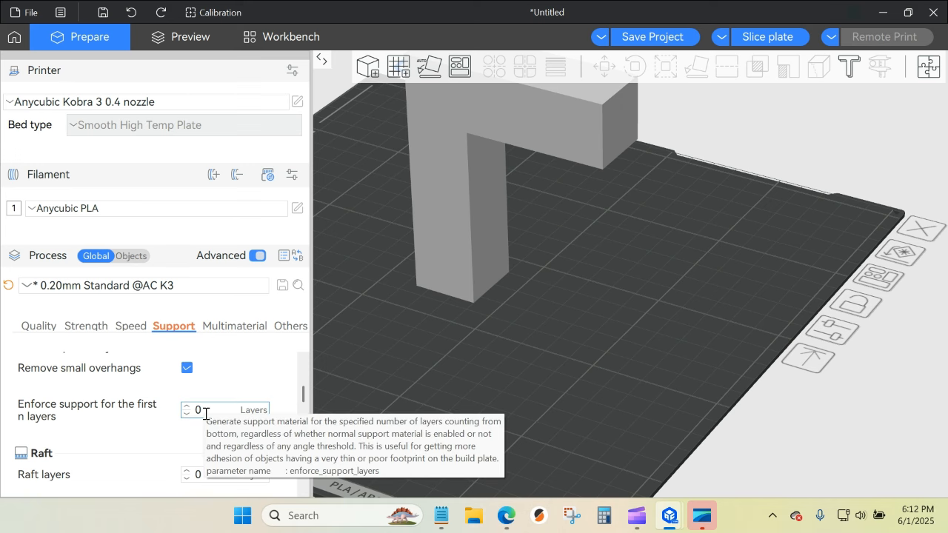
scroll(156, 464, "down", 2)
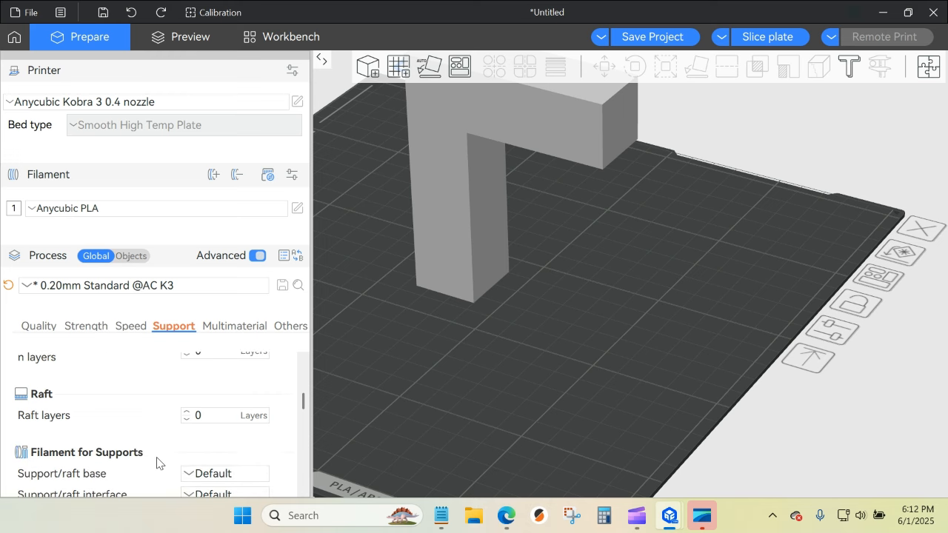
scroll(156, 463, "down", 1)
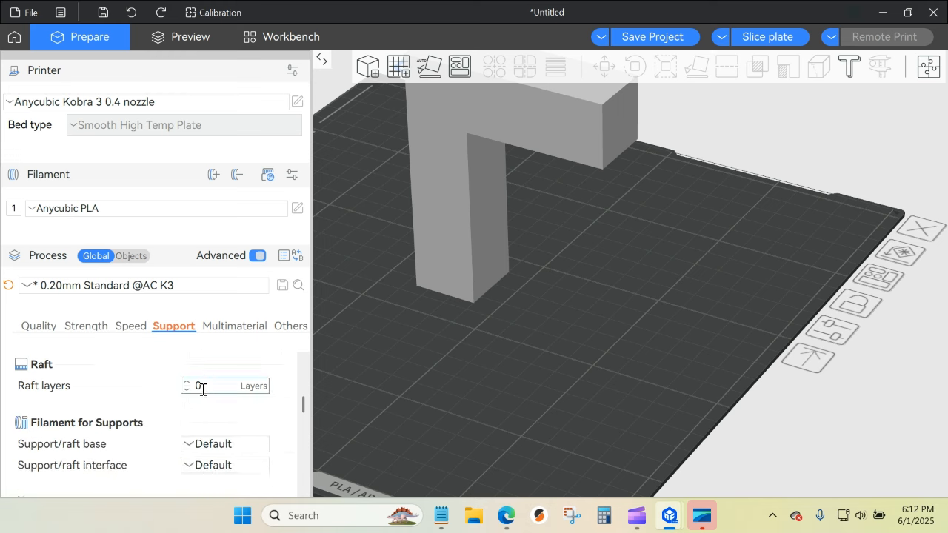
left_click(188, 383)
left_click(186, 384)
left_click(185, 385)
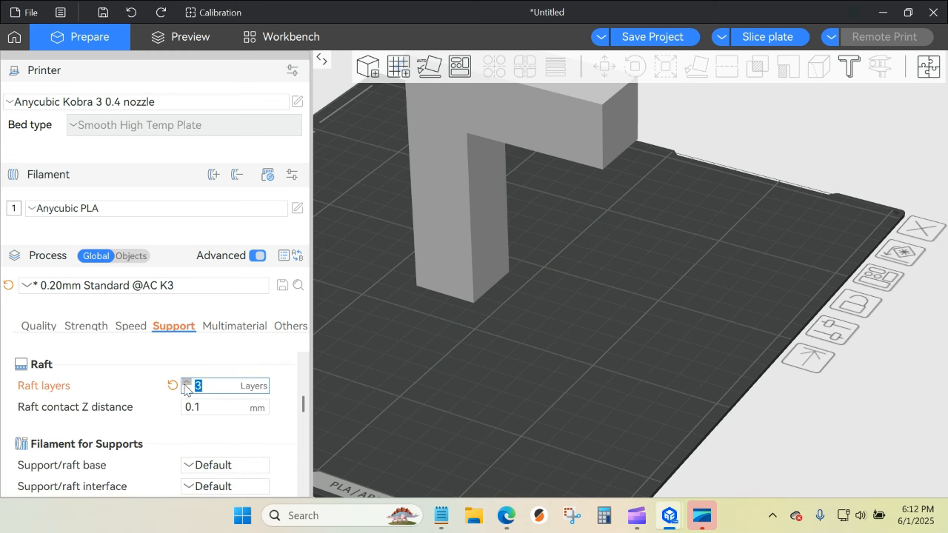
left_click(767, 37)
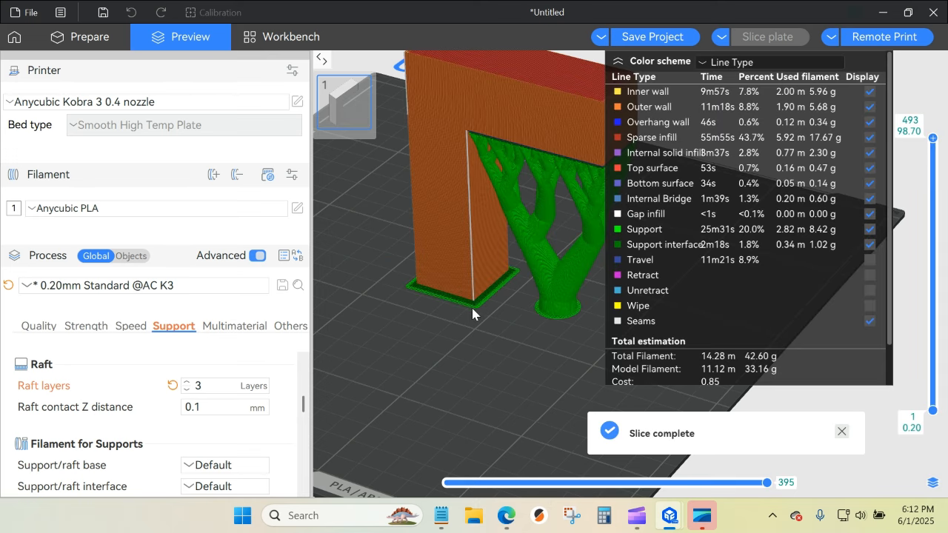
Collapse the color scheme statistics and examine the raft under the model's upright leg.
scroll(523, 355, "up", 5)
left_click_drag(523, 362, 562, 308)
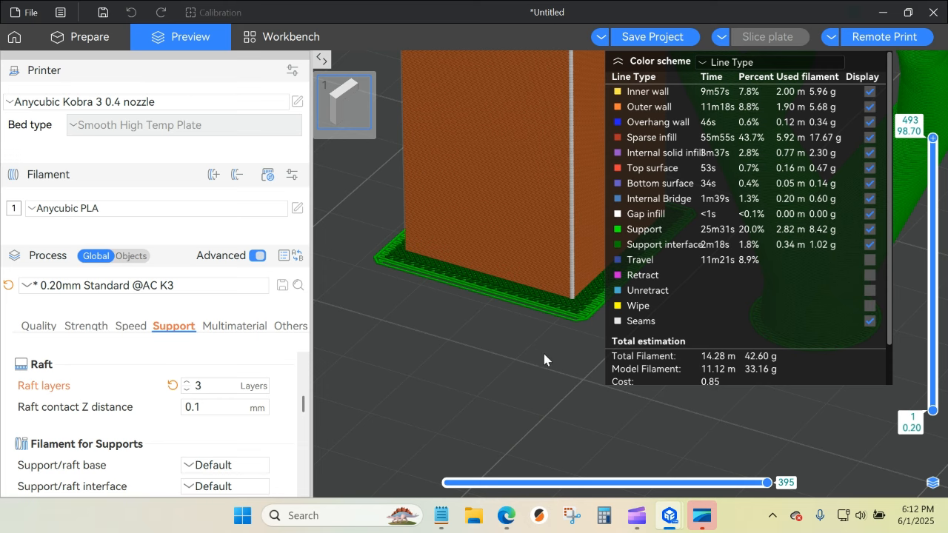
left_click(617, 61)
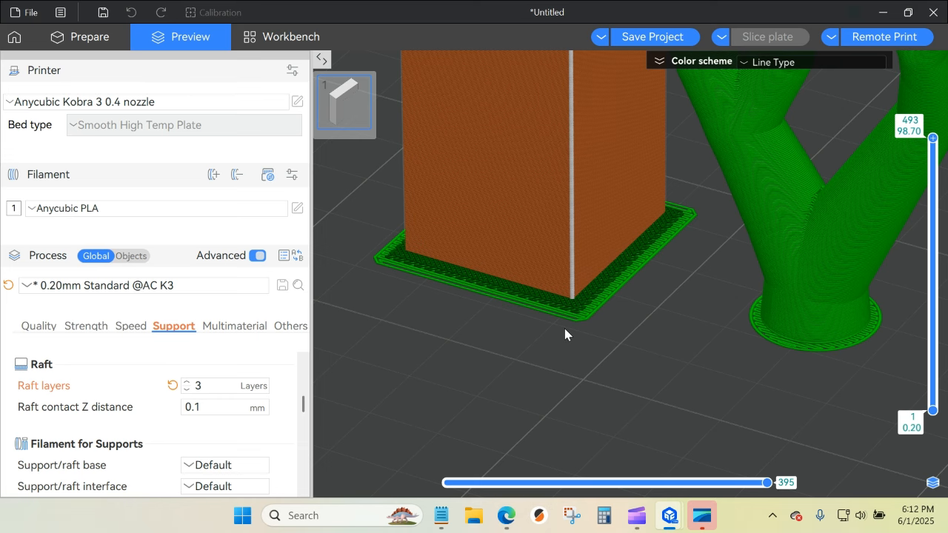
left_click_drag(510, 348, 495, 325)
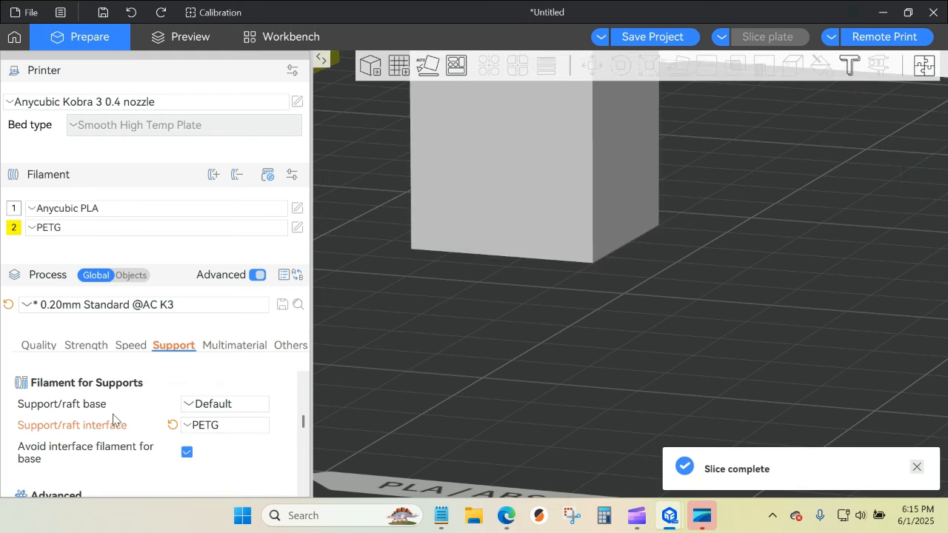
Examine the underside of the L-shaped model's horizontal arm up close and dismiss the slicing notification.
mouse_move(114, 433)
mouse_move(446, 375)
left_mouse_down()
mouse_move(420, 364)
mouse_move(437, 385)
left_mouse_up()
scroll(438, 381, "down", 4)
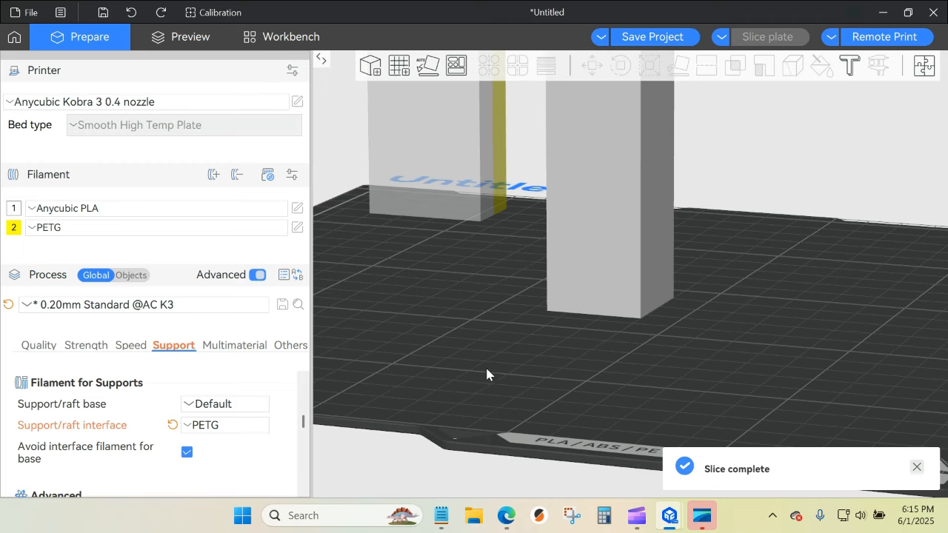
right_click_drag(486, 371, 448, 504)
right_click_drag(788, 349, 635, 402)
left_click_drag(635, 406, 555, 259)
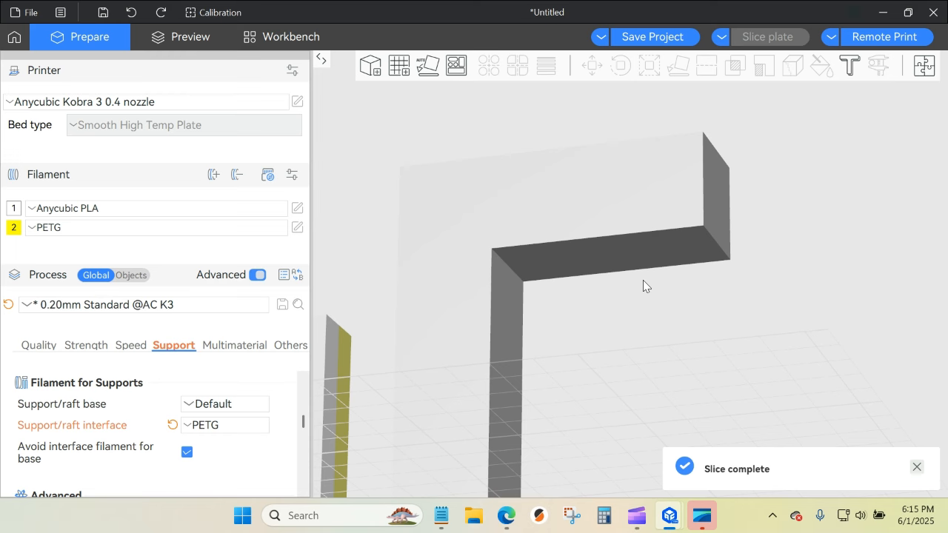
scroll(643, 280, "up", 3)
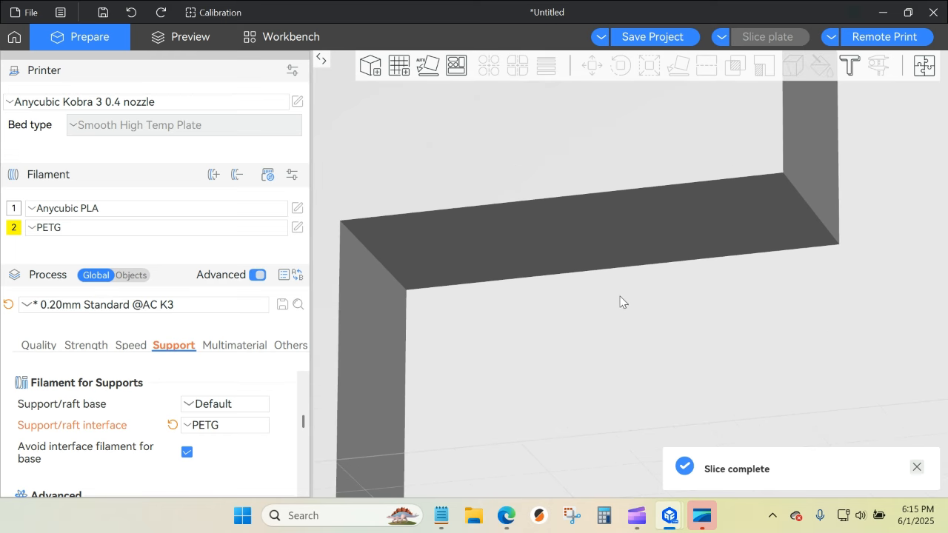
left_click_drag(620, 301, 621, 317)
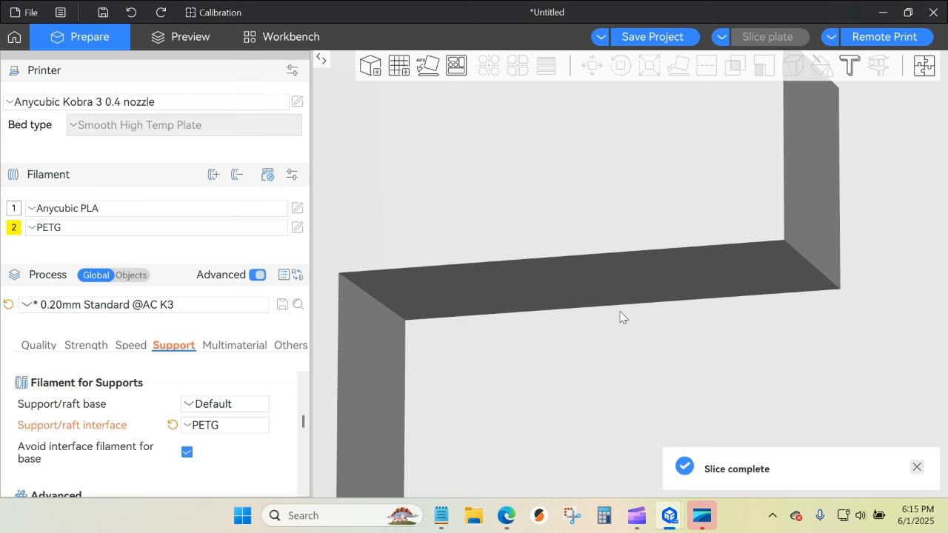
left_click(916, 472)
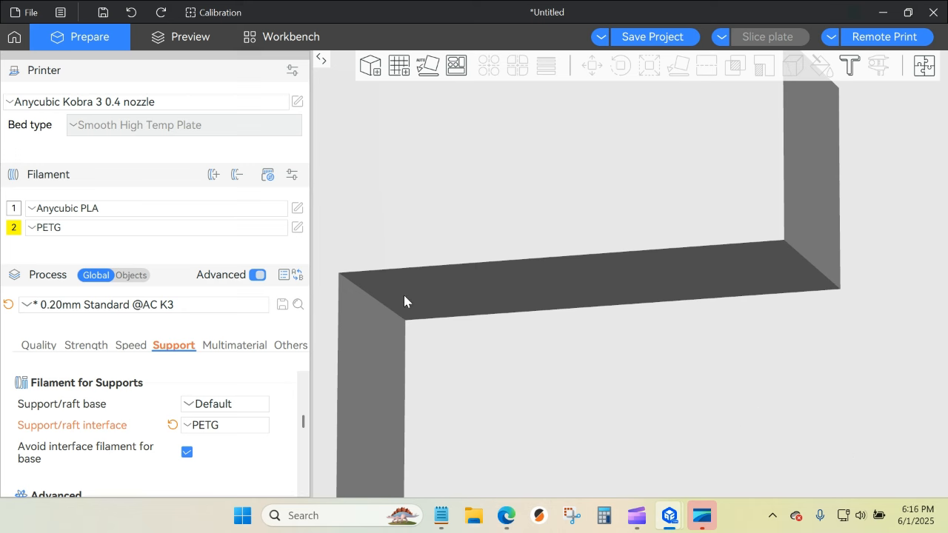
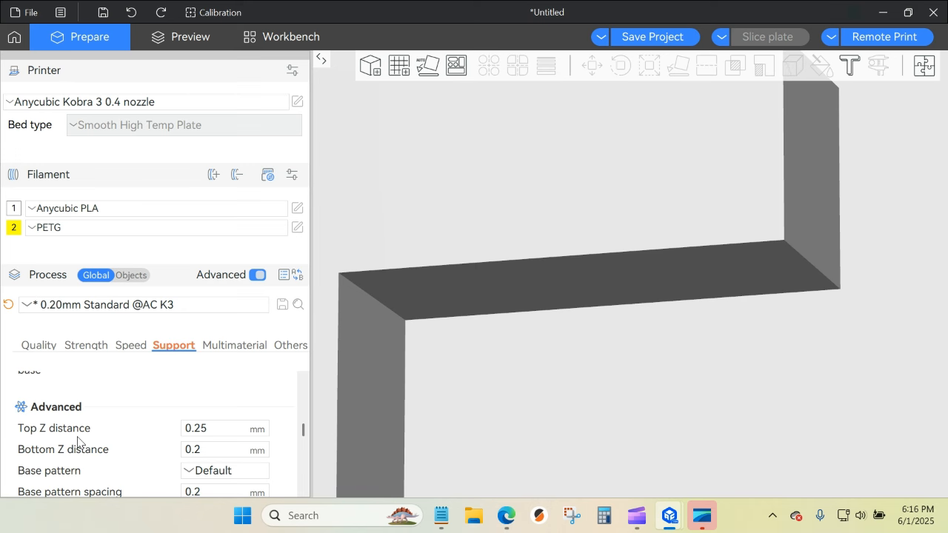
Set both the top Z distance and the bottom Z distance of the supports to 0 mm.
double_click(185, 435)
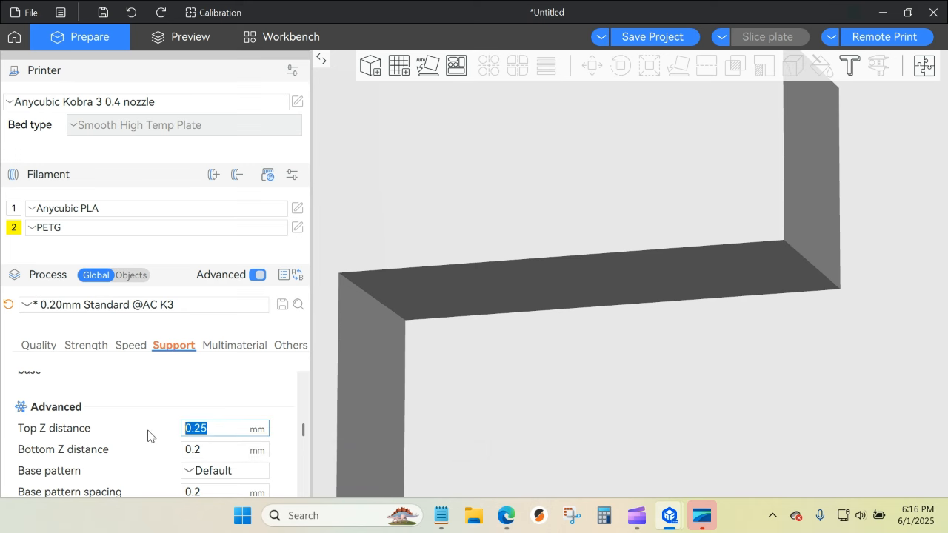
type("0")
double_click(214, 454)
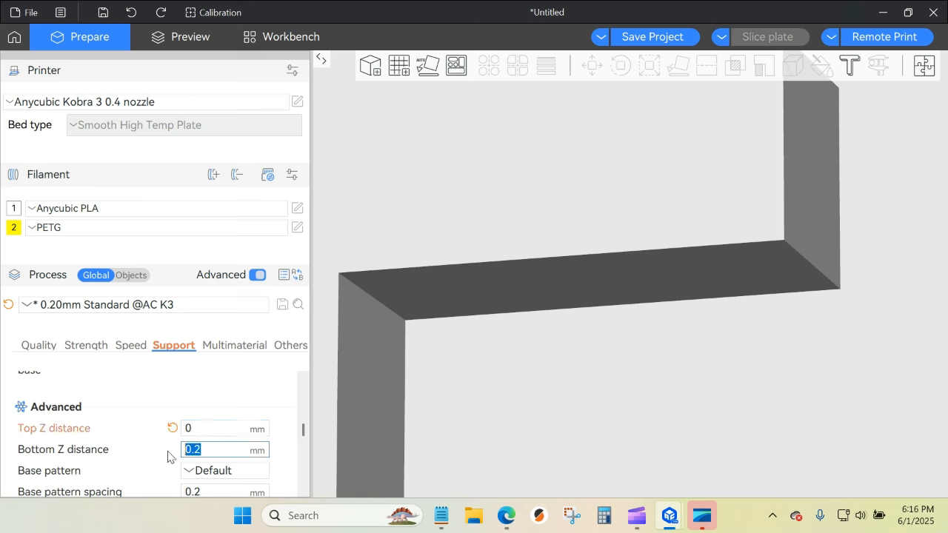
type("0")
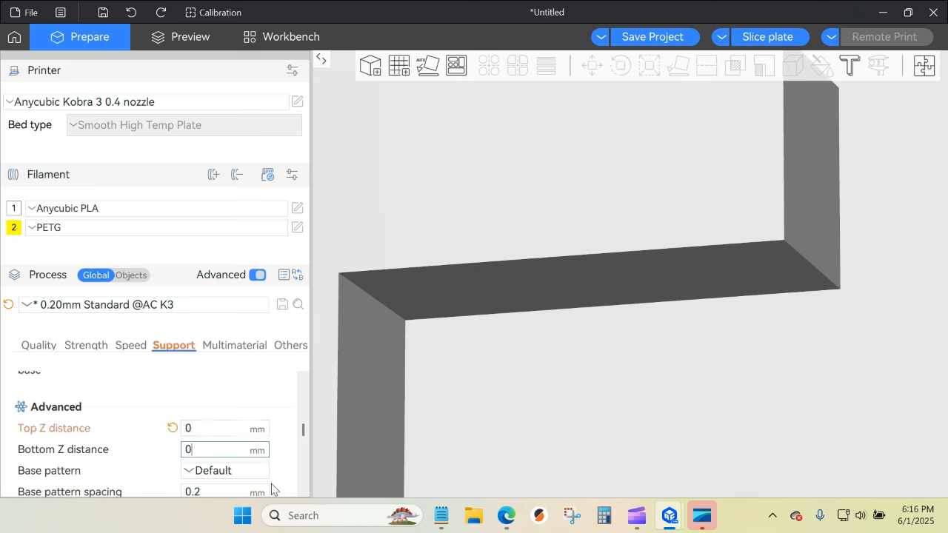
Review the raft, support filament and interface settings, slice the L-shaped model and collapse the color scheme statistics.
scroll(281, 470, "down", 1)
scroll(280, 470, "down", 2)
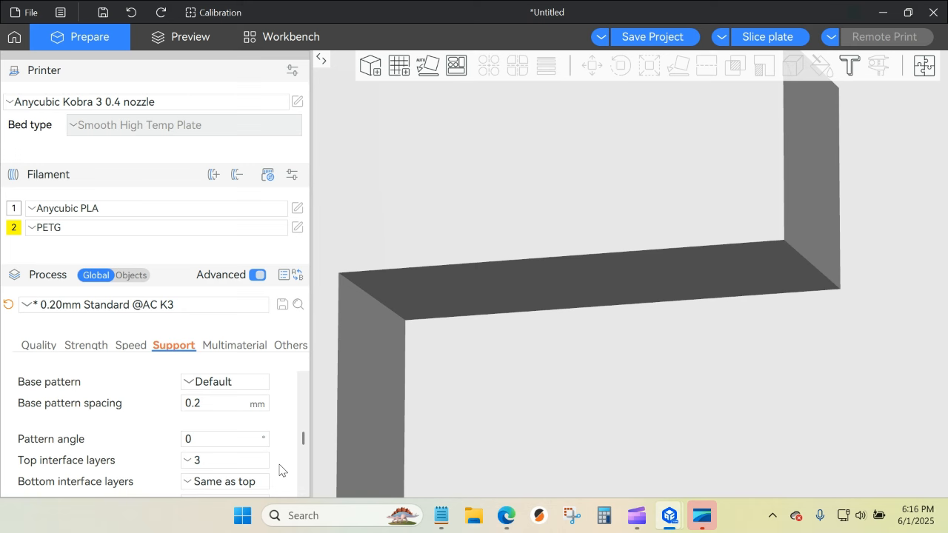
scroll(279, 470, "up", 5)
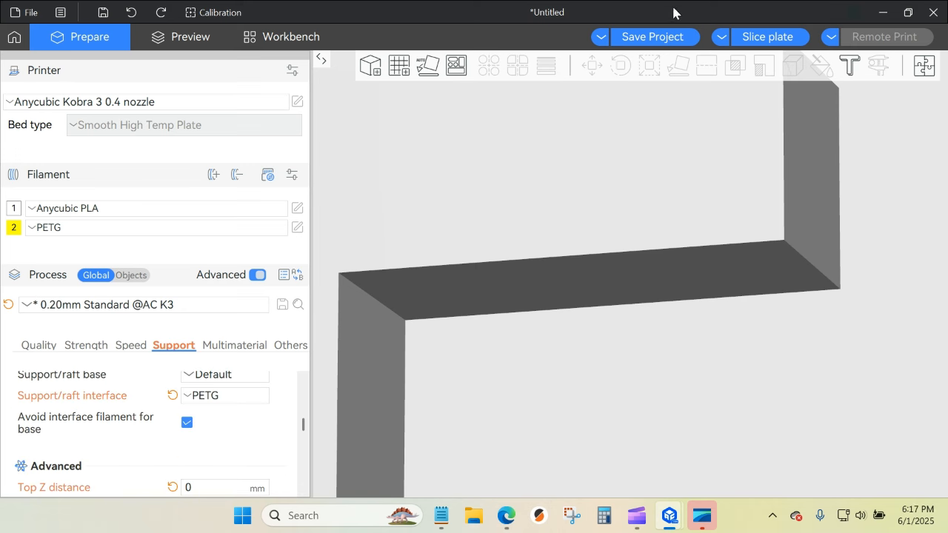
scroll(186, 418, "up", 4)
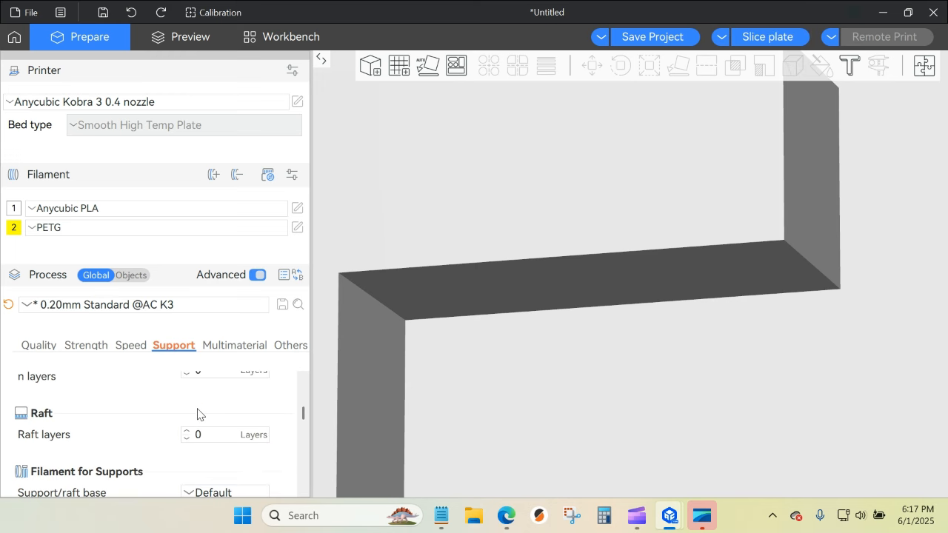
scroll(197, 415, "up", 3)
scroll(197, 414, "down", 10)
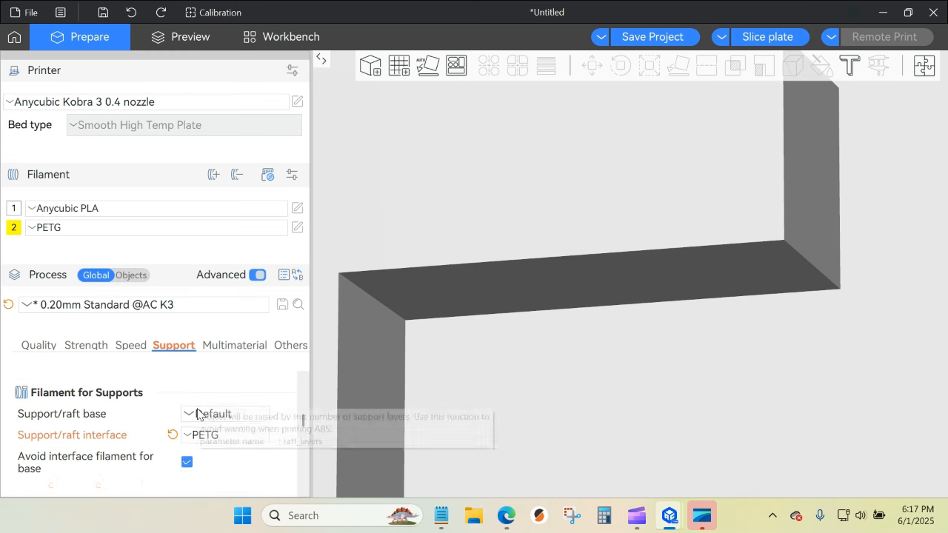
scroll(143, 421, "down", 1)
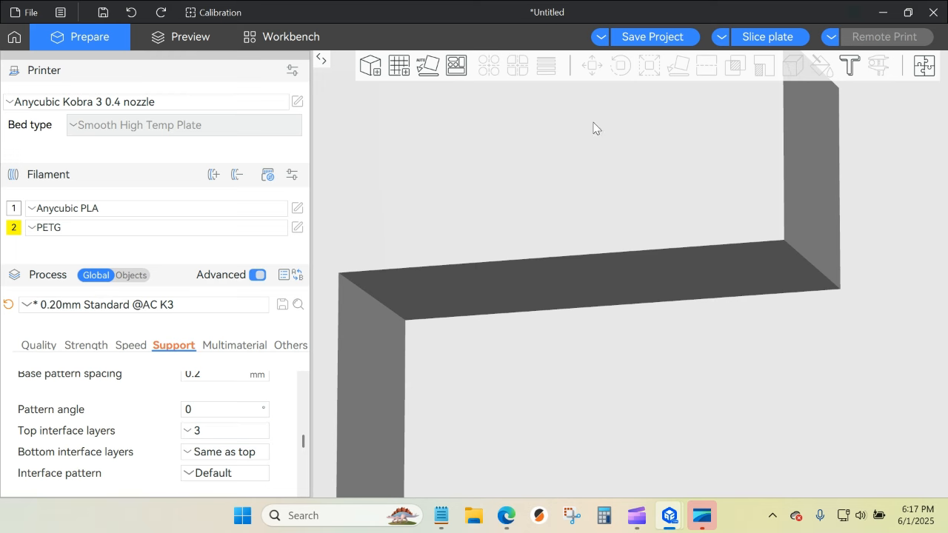
left_click(738, 36)
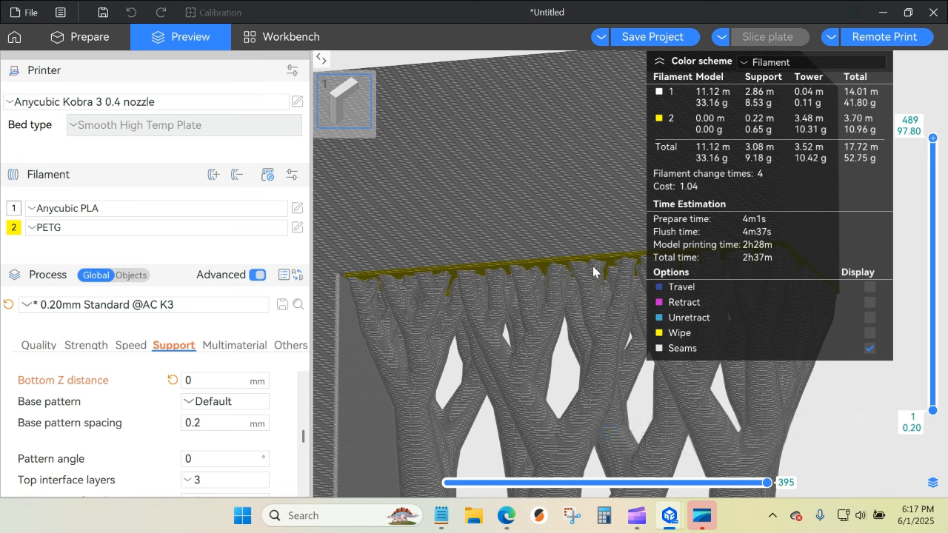
left_click(663, 63)
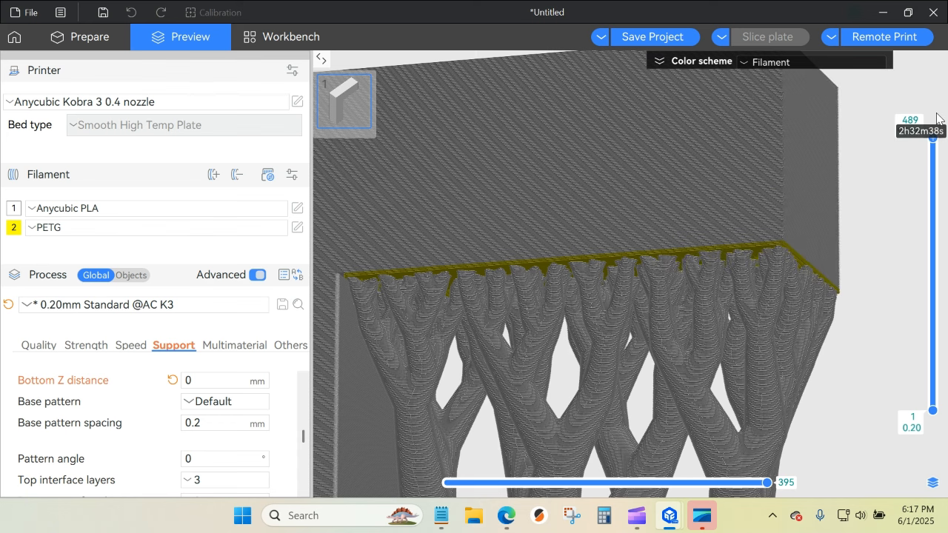
Lower the displayed layer range to layer 361 to expose the PETG interface beneath the model's horizontal arm.
left_click_drag(932, 138, 934, 206)
left_click_drag(849, 298, 855, 331)
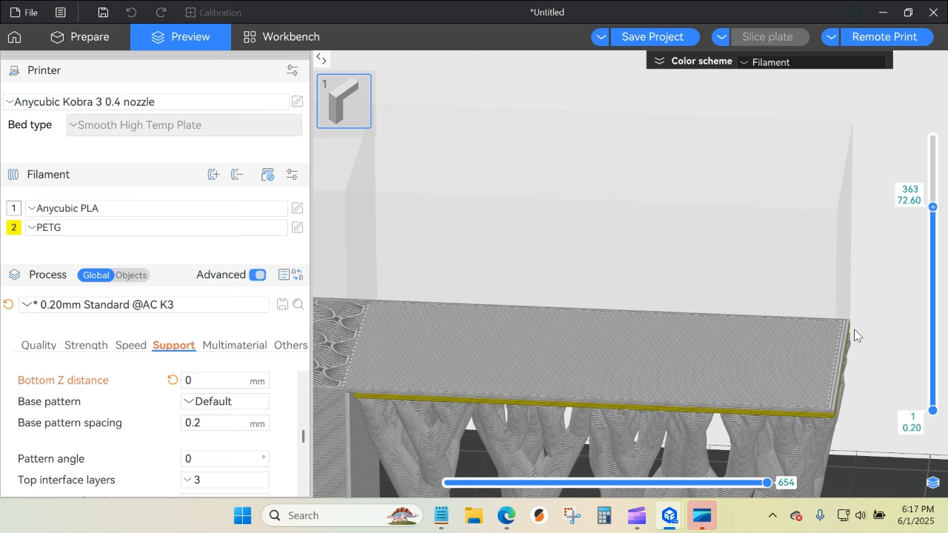
scroll(875, 393, "up", 3)
scroll(852, 412, "down", 3)
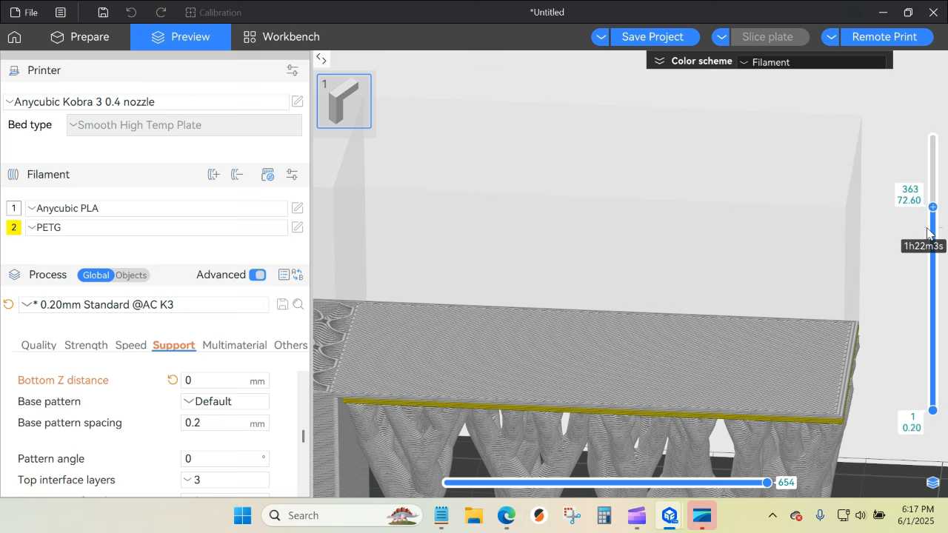
scroll(934, 245, "down", 2)
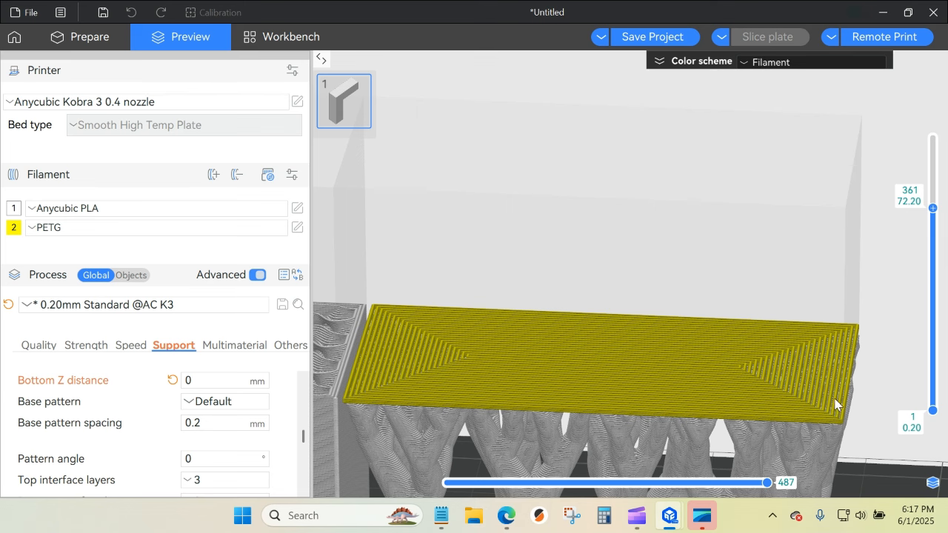
Examine the tree supports from their base on the bed up to the PETG interface.
right_click_drag(875, 413, 908, 182)
right_click_drag(396, 465, 519, 81)
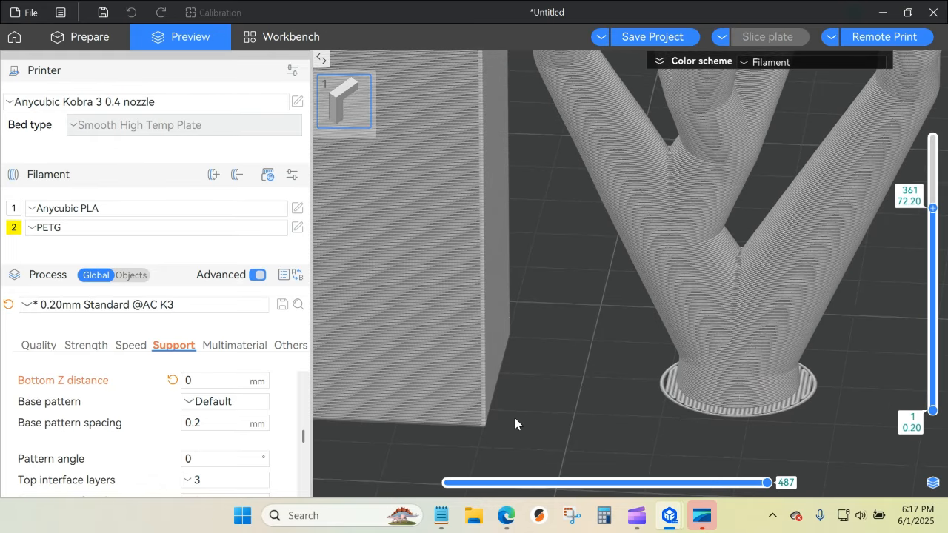
right_click_drag(539, 200, 534, 415)
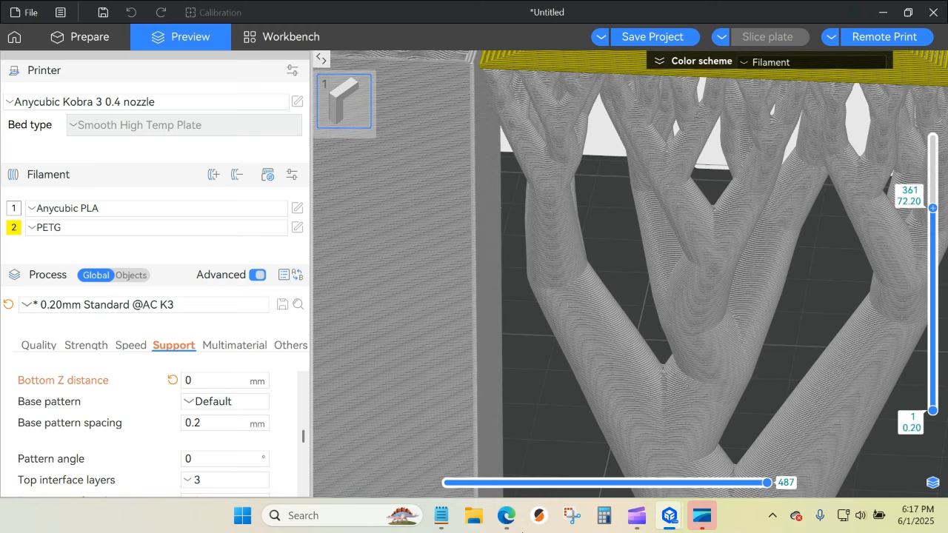
scroll(599, 304, "down", 5)
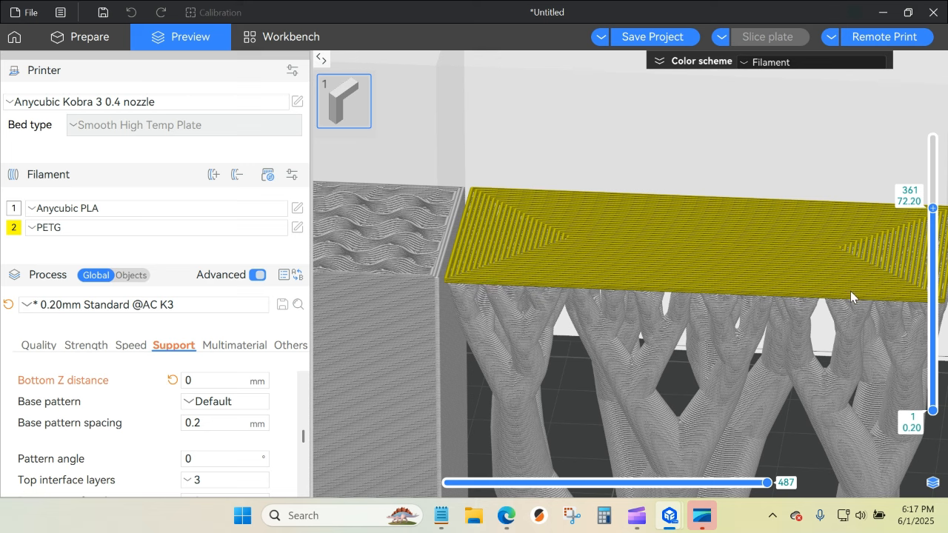
Step through the PETG support interface layers around layers 359 to 361.
mouse_move(929, 222)
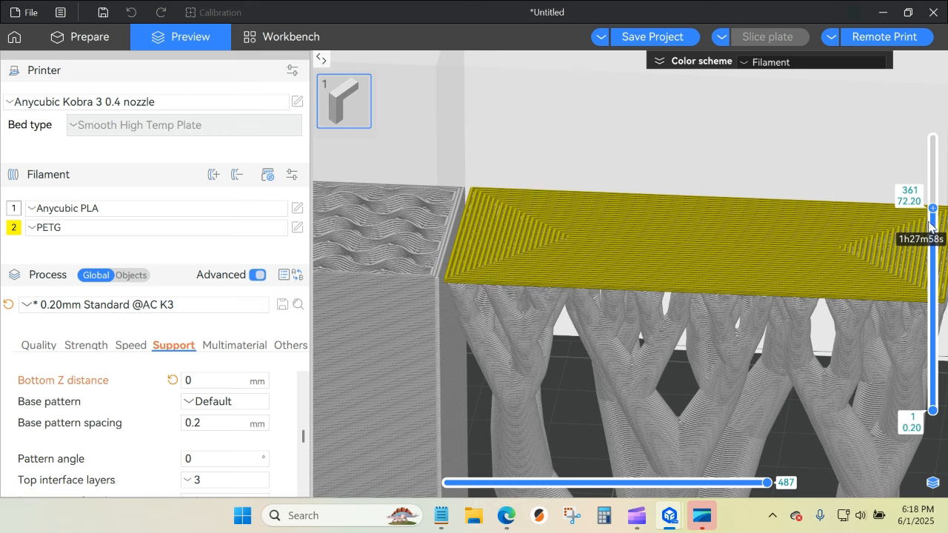
scroll(930, 228, "down", 2)
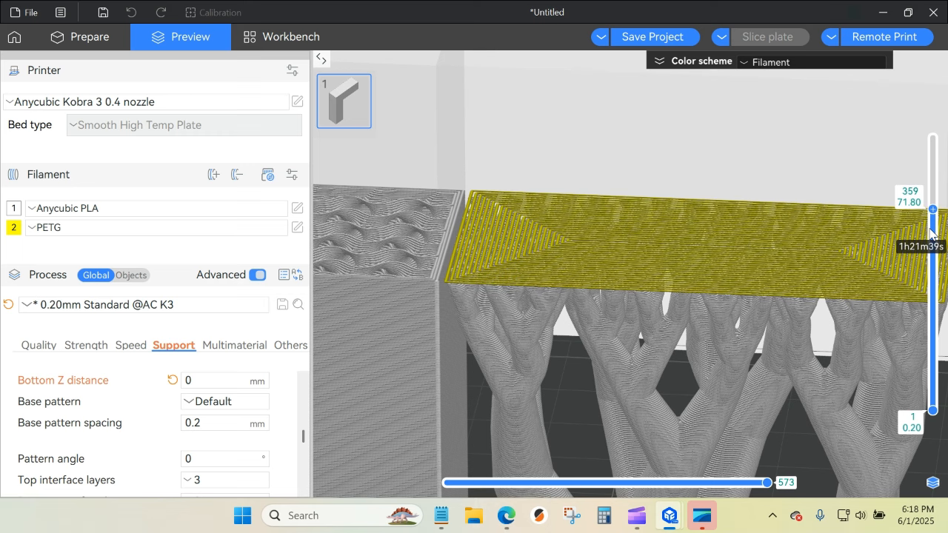
scroll(930, 232, "up", 1)
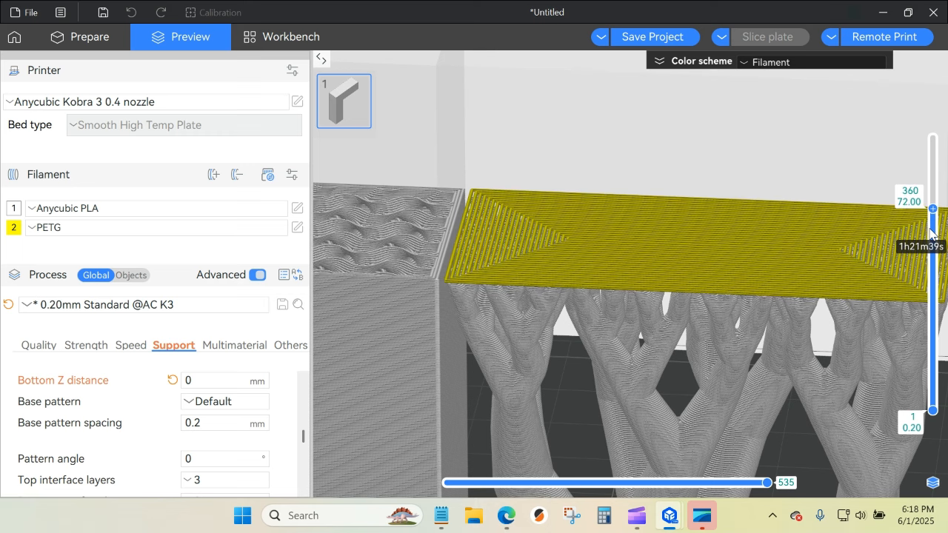
scroll(931, 232, "up", 2)
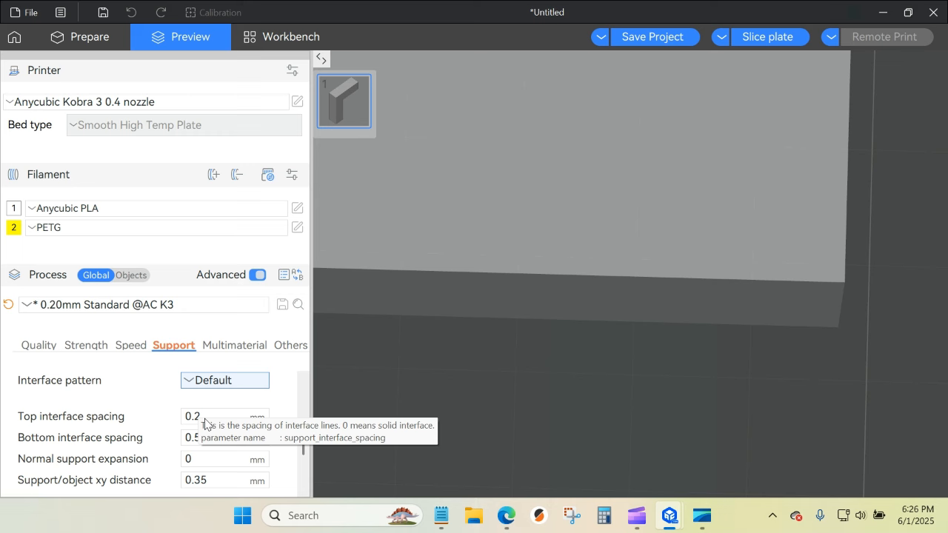
Set the top interface spacing to 0.9 mm, reslice the model and collapse the line type statistics.
left_click_drag(202, 416, 180, 420)
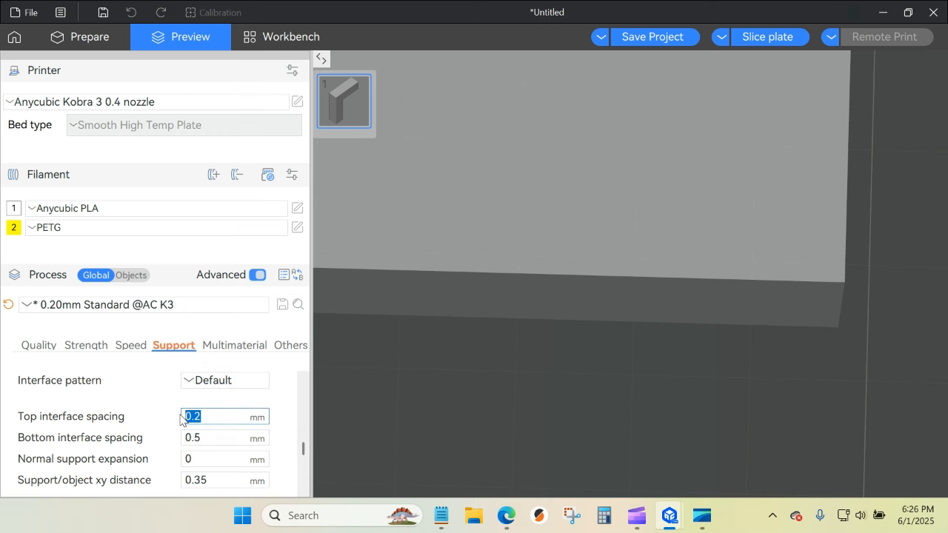
key("BackSpace")
type(".9")
key("Return")
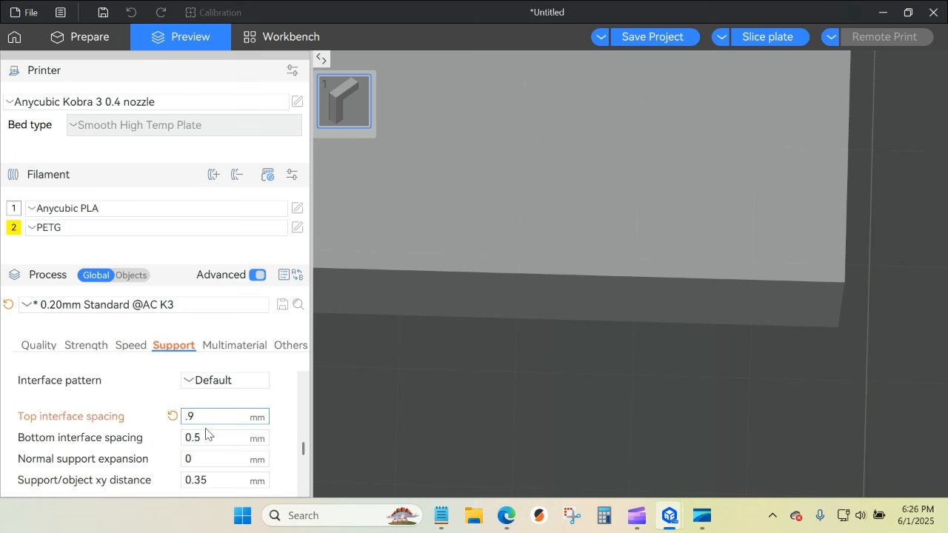
left_click(771, 37)
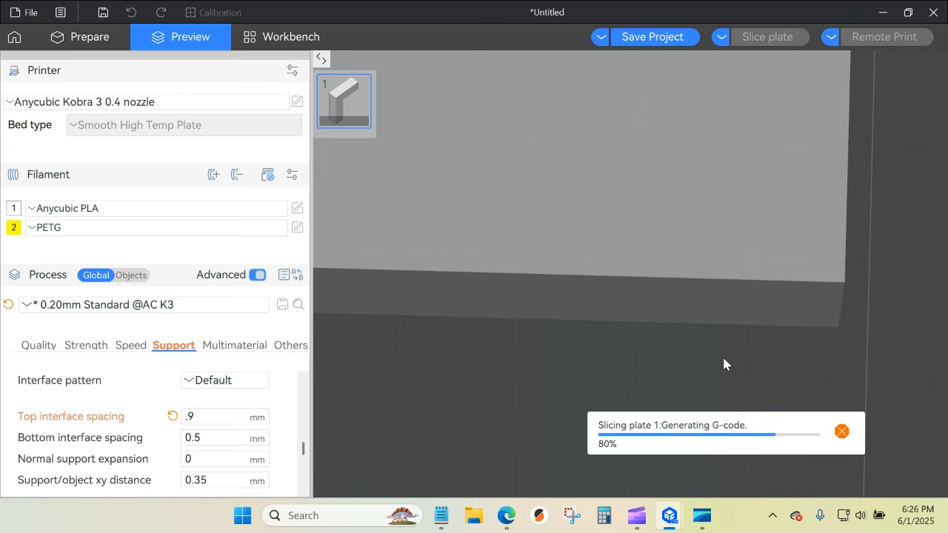
left_click(198, 416)
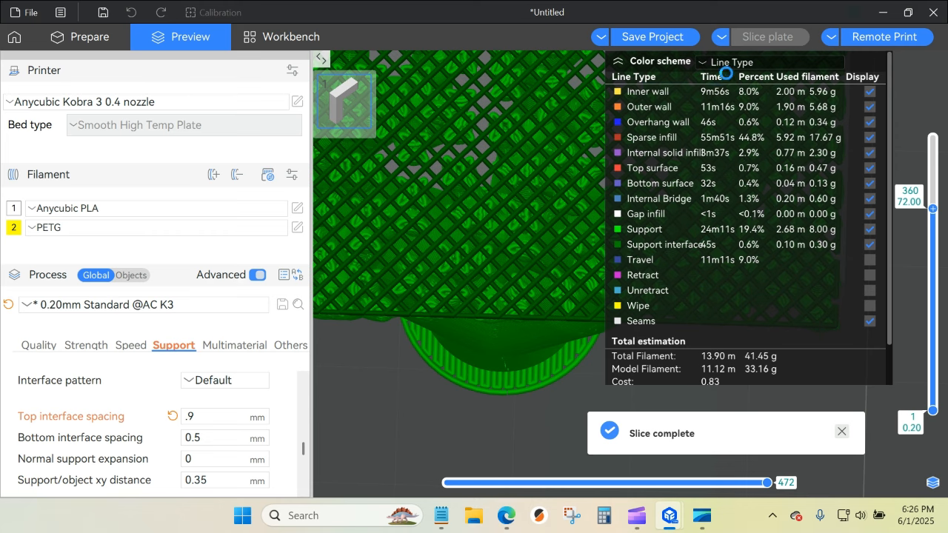
left_click(619, 61)
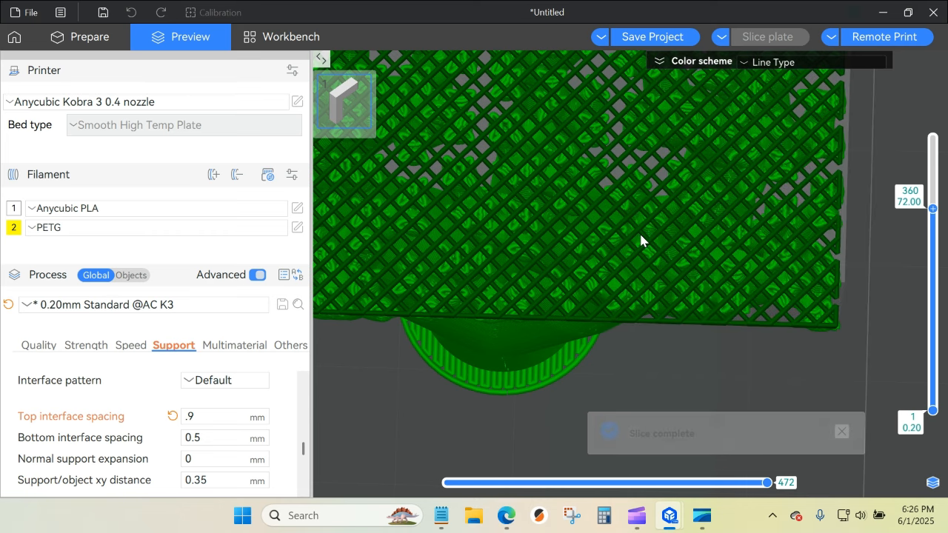
Step between layers 358 and 362 to examine the widely spaced interface lines and the arm's layer above them.
scroll(934, 237, "down", 2)
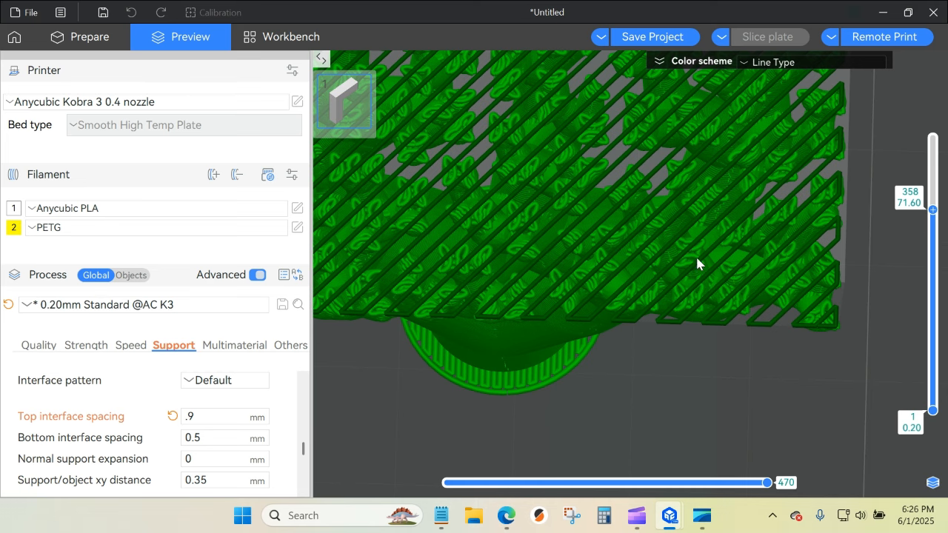
scroll(933, 223, "up", 4)
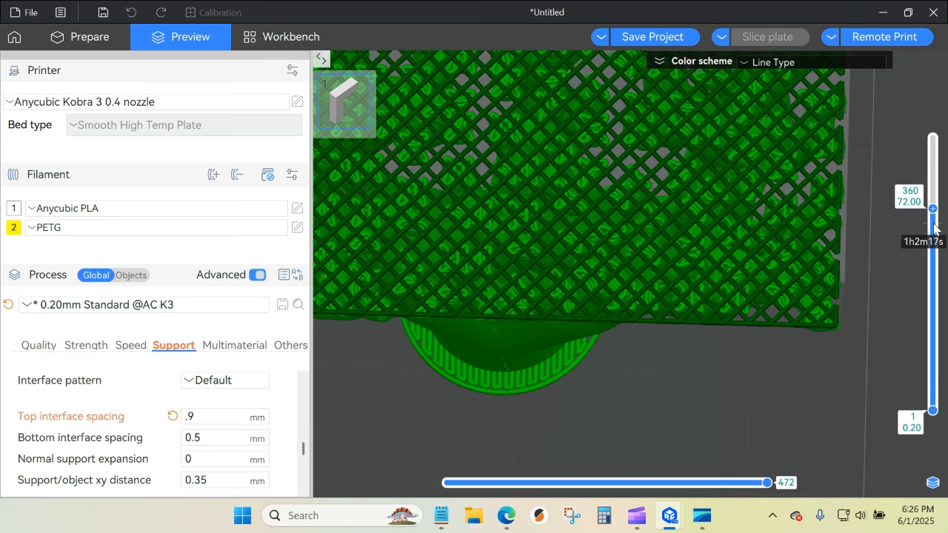
left_click_drag(838, 380, 838, 361)
scroll(784, 364, "down", 5)
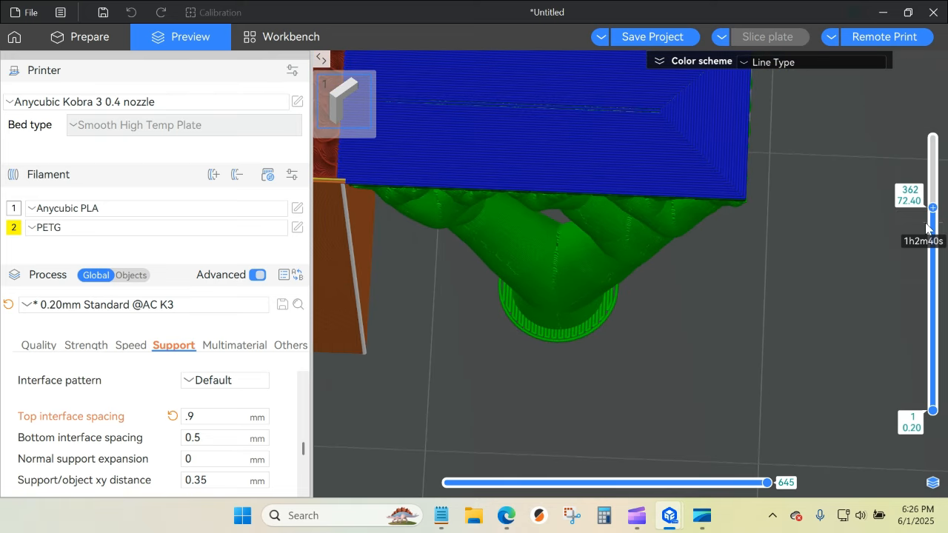
scroll(892, 235, "down", 2)
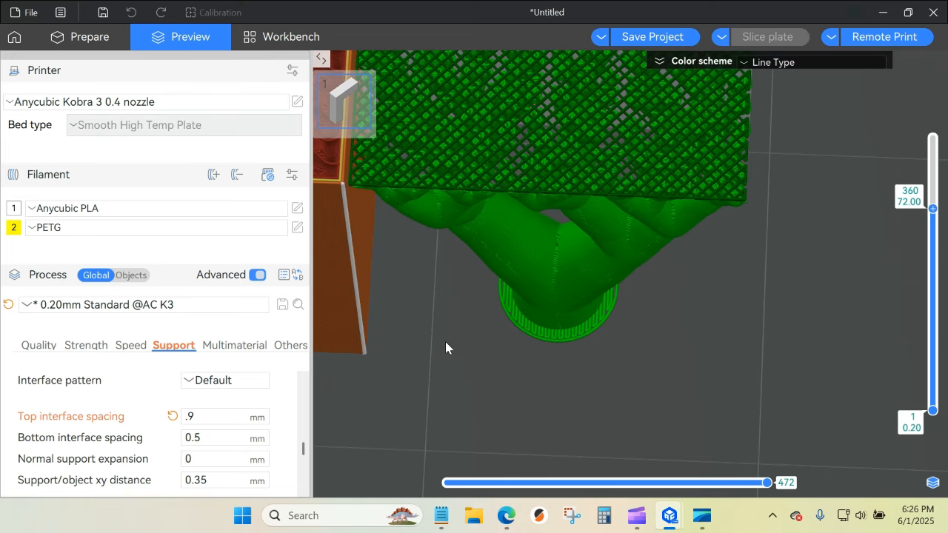
Reset the top interface spacing to its default value.
left_click(173, 417)
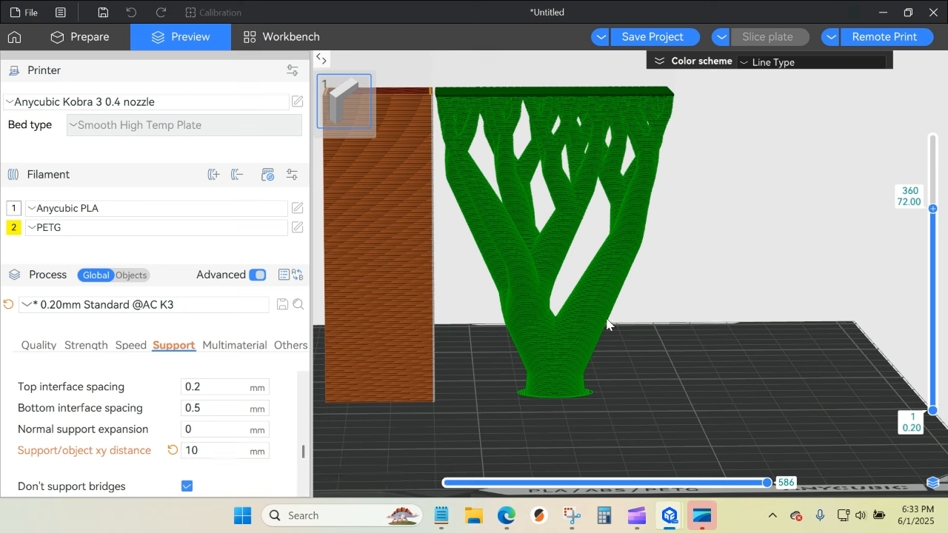
Switch to Snipping Tool to compare the captured tree support with the sliced one, and return to the slicer's support/object xy distance.
left_click(569, 527)
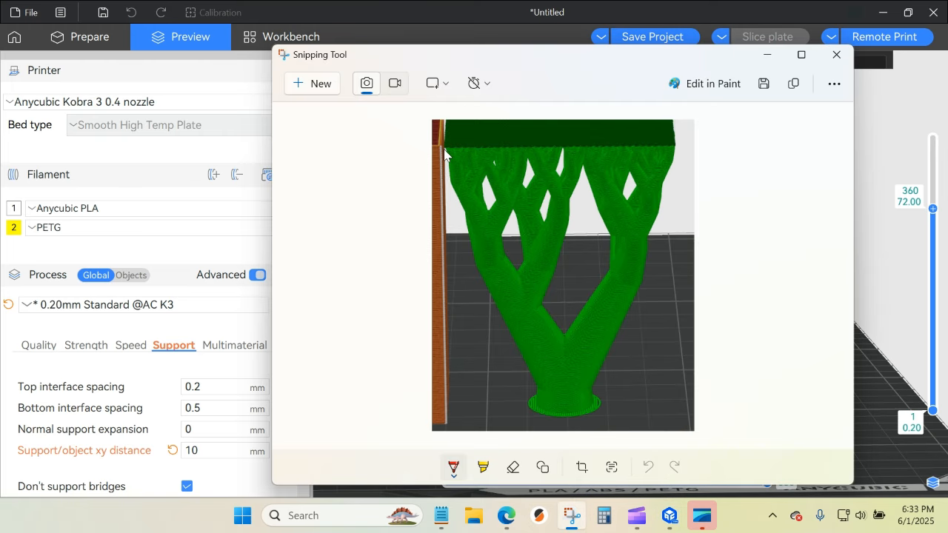
left_click(767, 56)
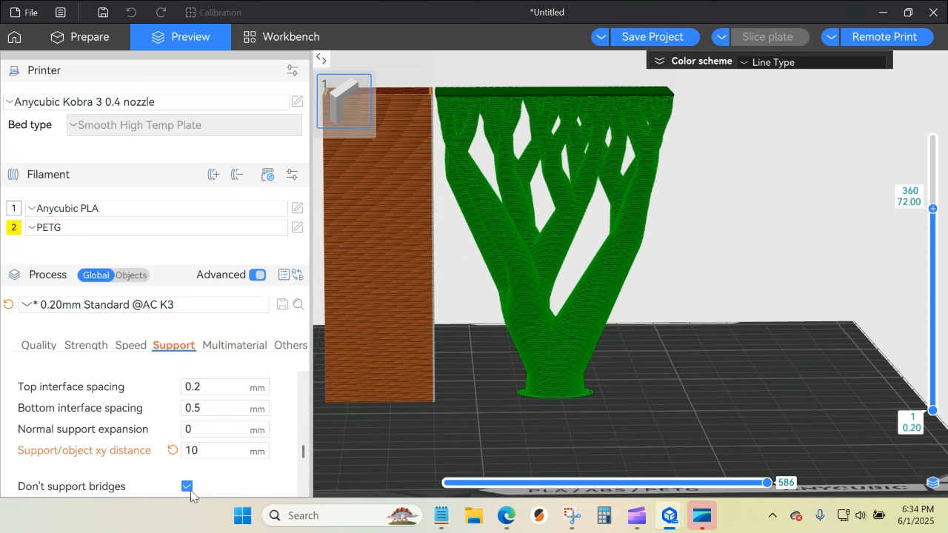
left_click(208, 449)
Switch to Edge and view the Google Photos pictures of the black printed figure, including the one with the heat tool.
left_click(508, 522)
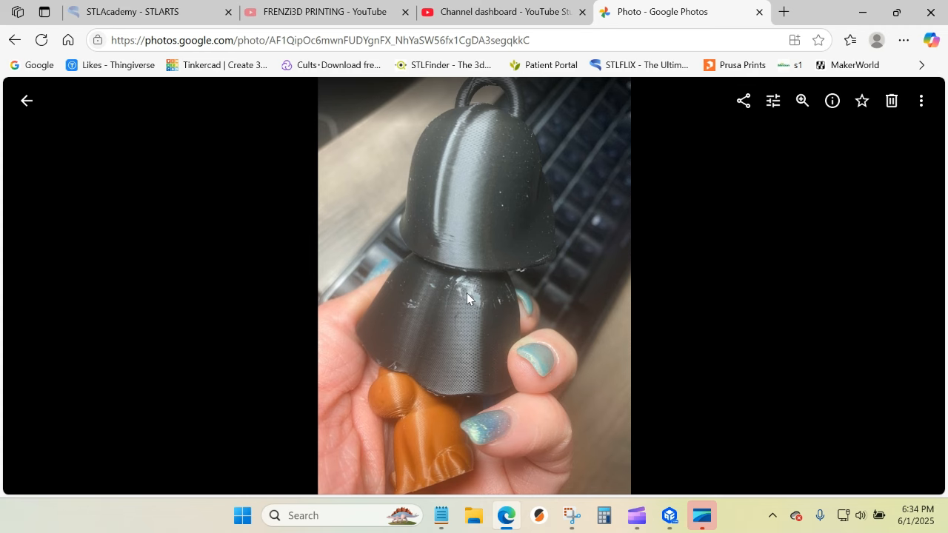
left_click(48, 283)
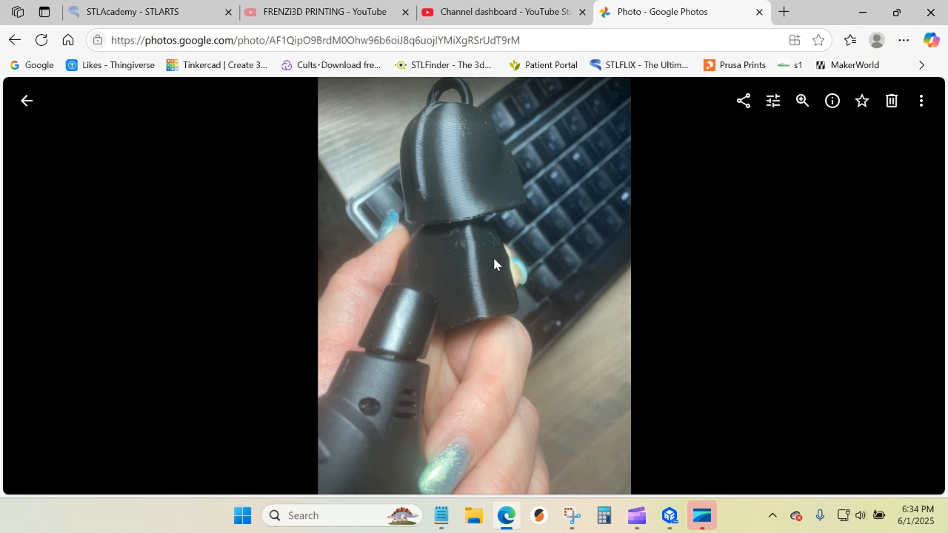
mouse_move(670, 516)
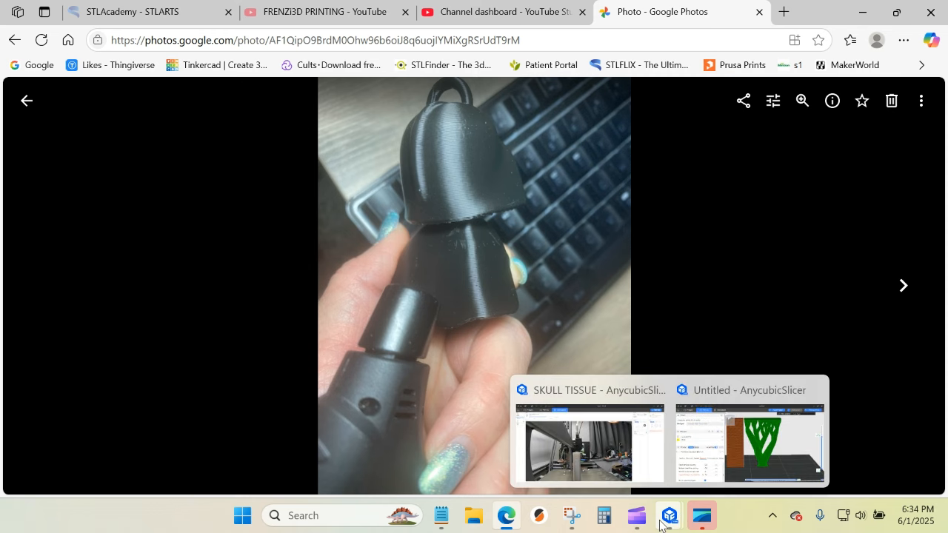
Switch to the untitled slicer project and compare its 2 mm tip diameter tree support with the capture in Snipping Tool.
left_click(727, 482)
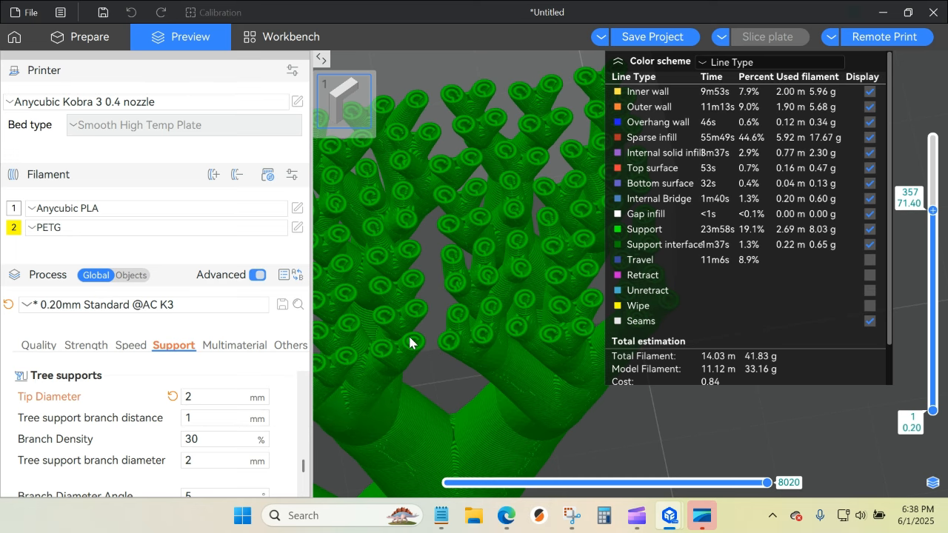
left_click(570, 523)
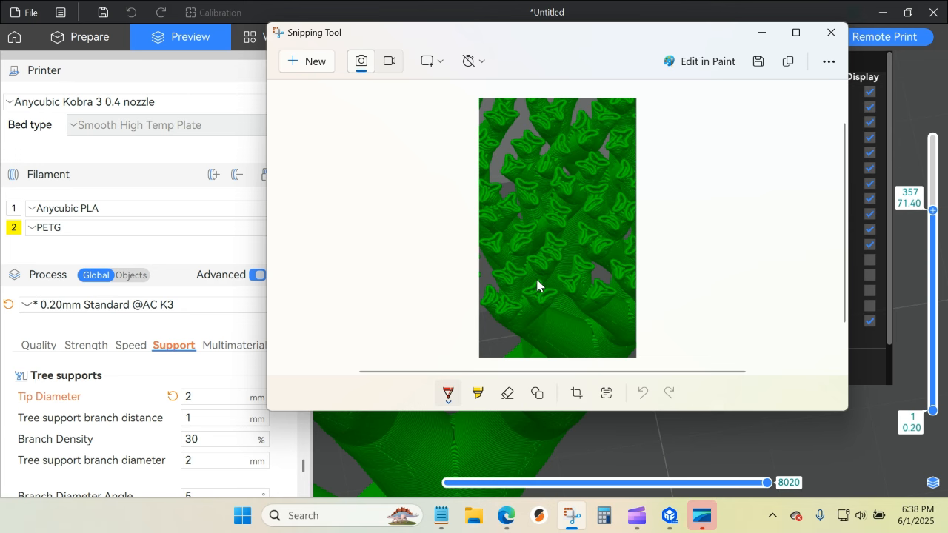
left_click_drag(540, 34, 495, 288)
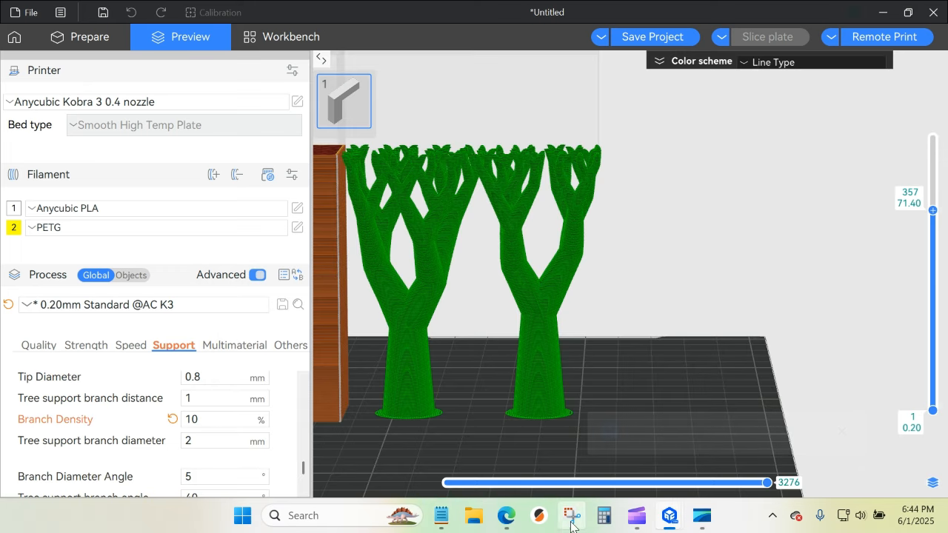
Compare the tree support sliced at 10 % branch density with the captured one in Snipping Tool and inspect the sliced trunks.
mouse_move(565, 526)
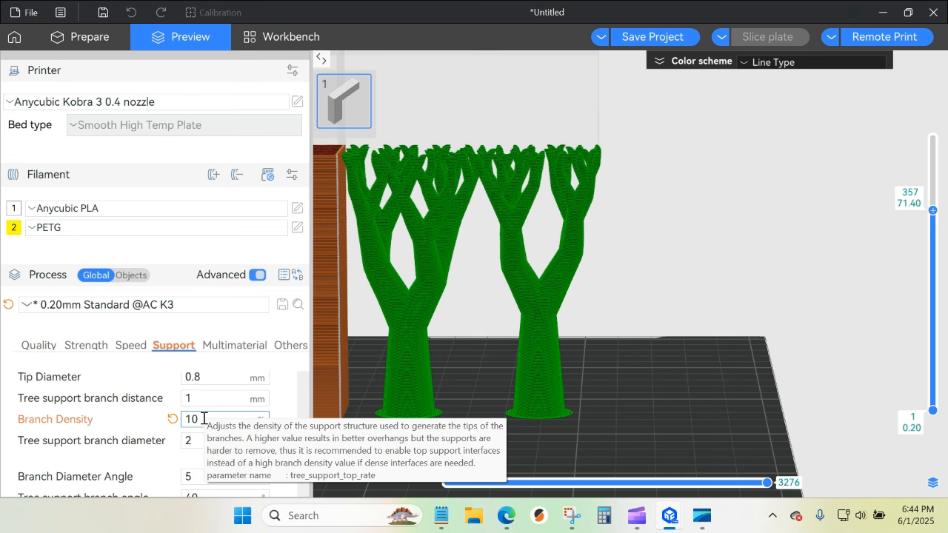
left_click(568, 518)
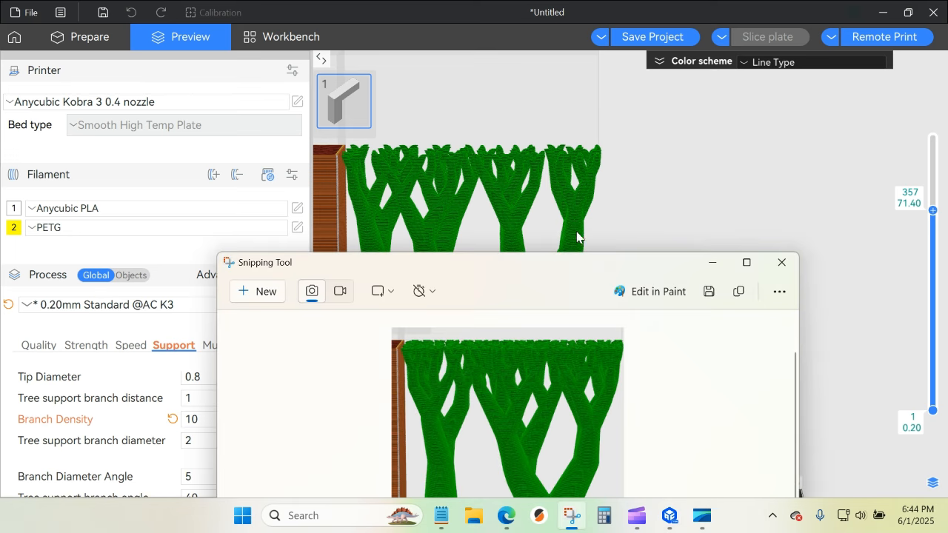
left_click_drag(585, 275, 556, 80)
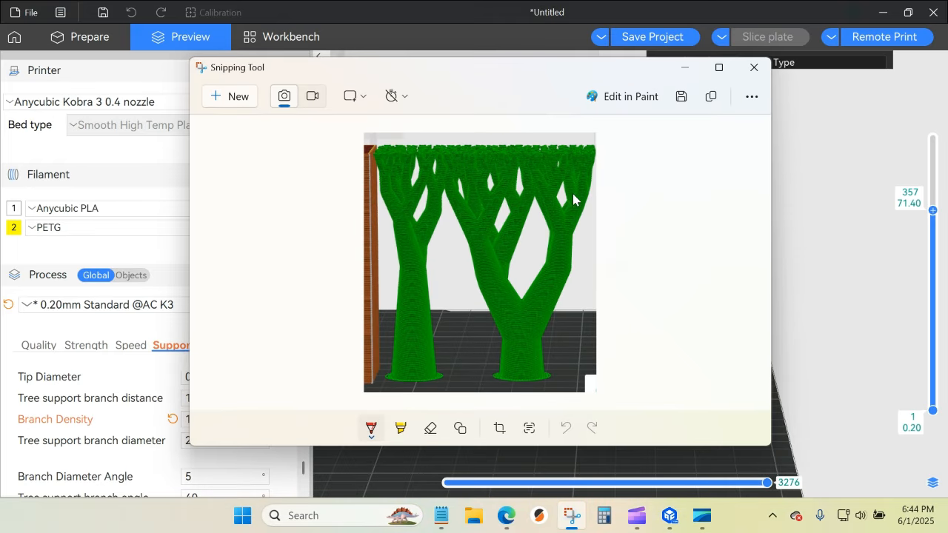
left_click(685, 67)
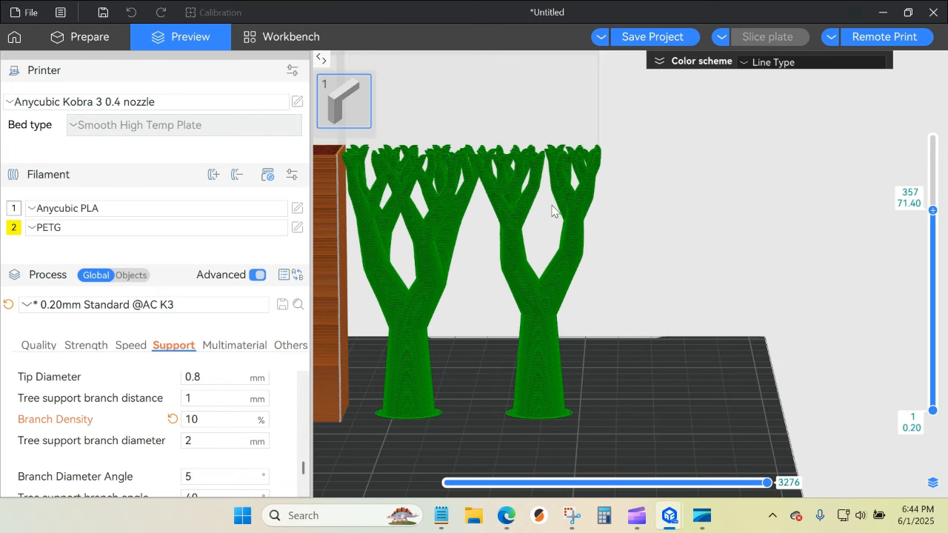
mouse_move(635, 325)
left_mouse_down()
mouse_move(641, 337)
mouse_move(659, 334)
mouse_move(645, 361)
mouse_move(595, 339)
mouse_move(640, 338)
left_mouse_up()
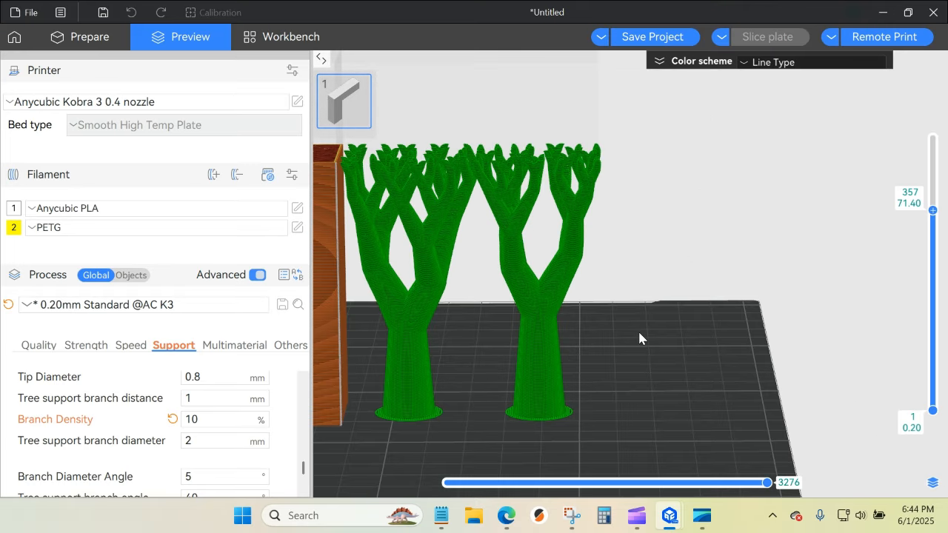
Restore the default branch density and reslice the plate with a tree support branch diameter of 10 mm.
left_click(172, 419)
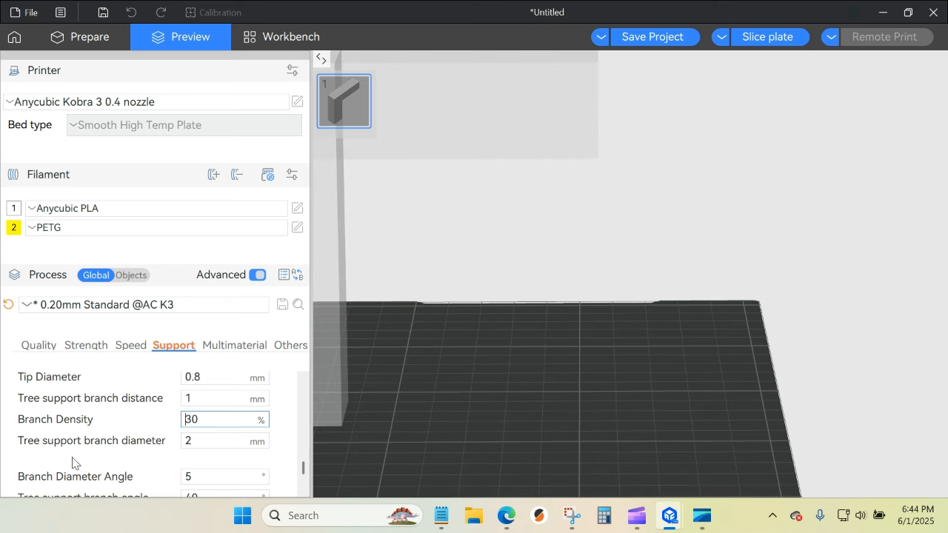
left_click(188, 439)
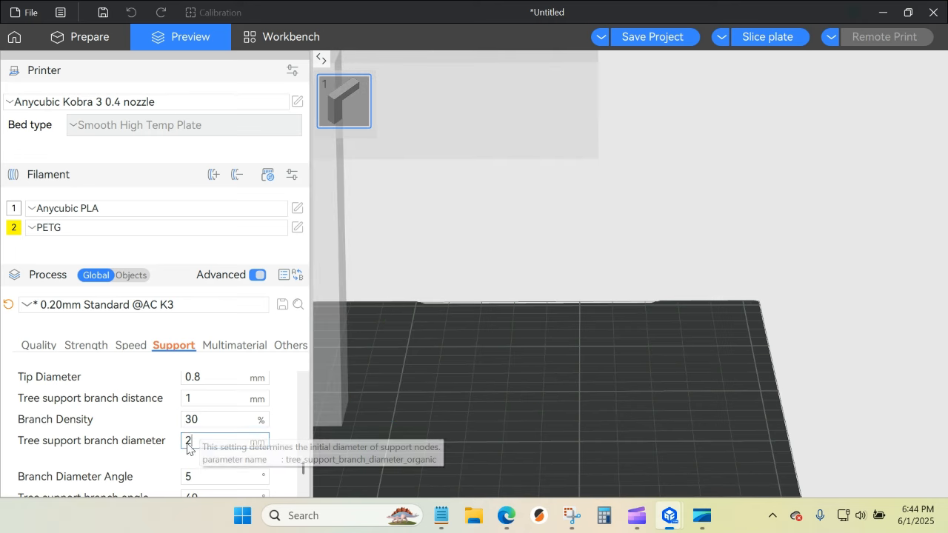
type("10")
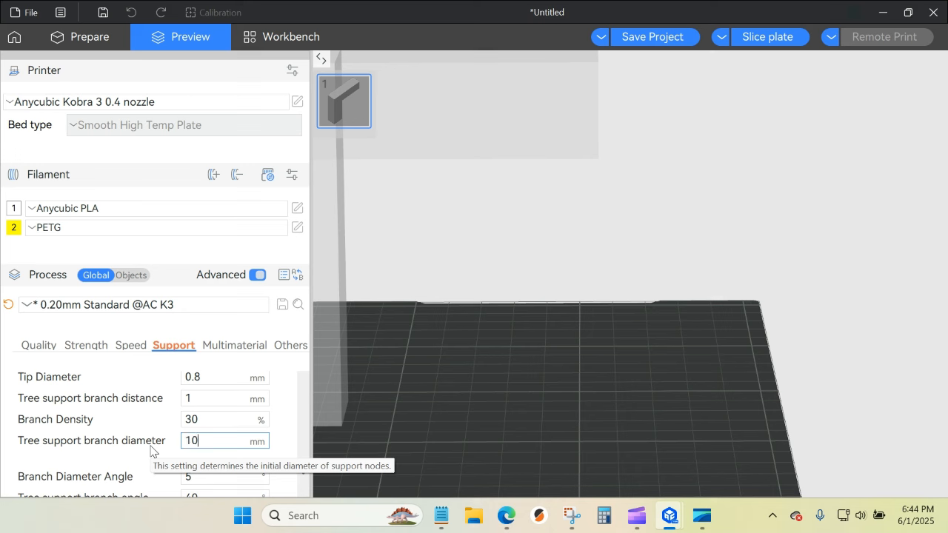
key("Return")
left_click(743, 38)
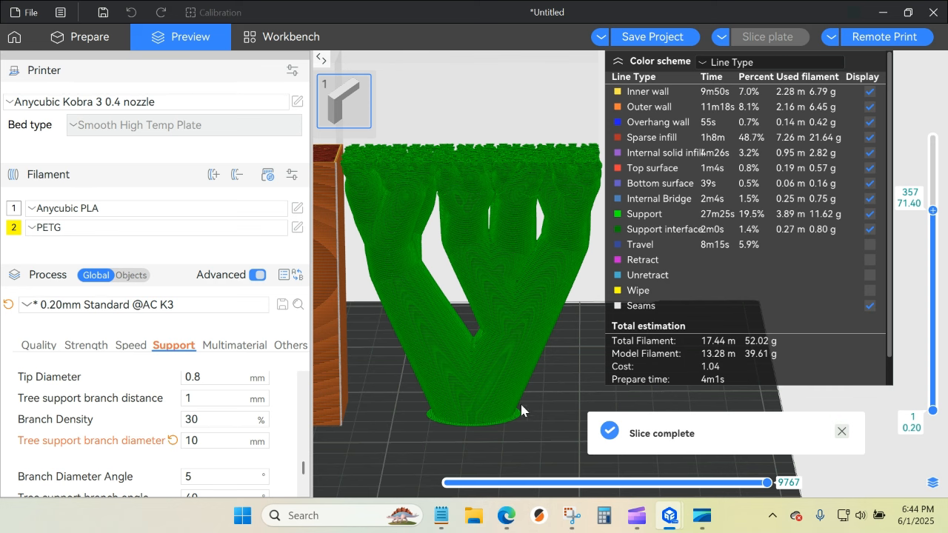
left_click_drag(520, 401, 540, 431)
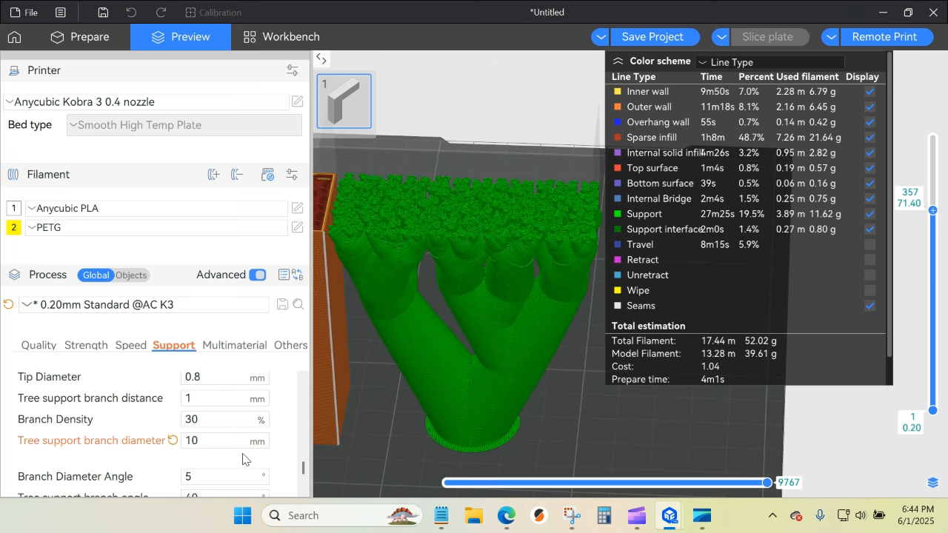
Reset the tree support branch diameter to its default and open the Branch Diameter Angle value for editing.
left_click(173, 441)
scroll(243, 438, "down", 1)
scroll(244, 438, "down", 1)
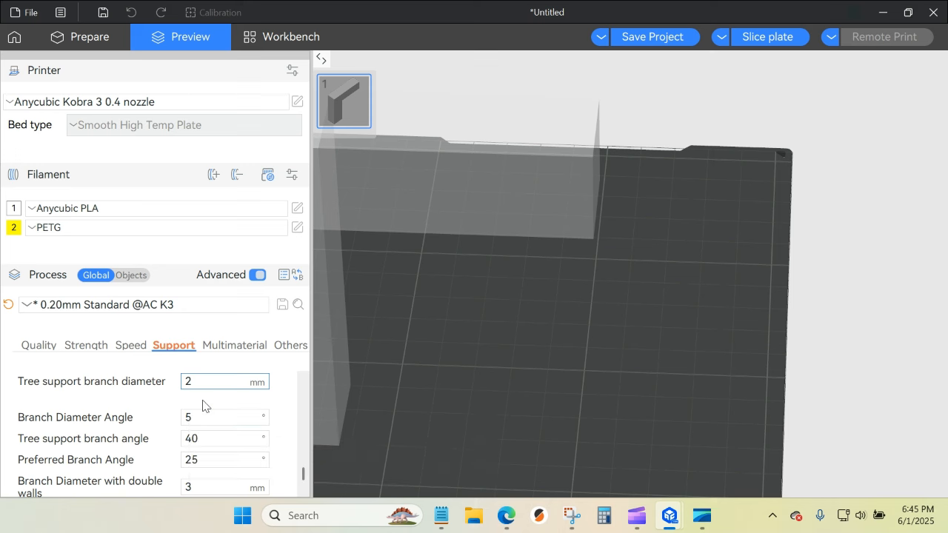
left_click(201, 417)
mouse_move(214, 419)
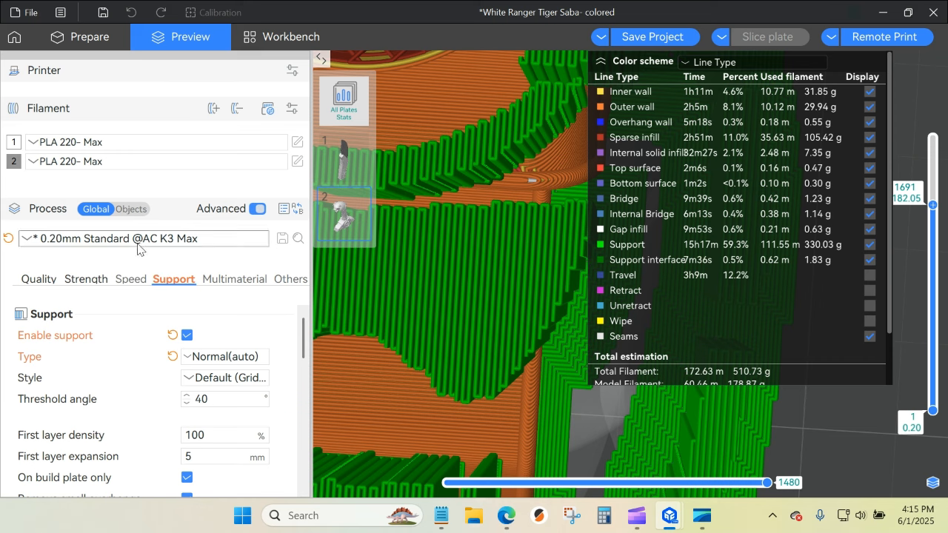
Review the process presets and the print estimates of the tiger plate with normal supports, including the filament color scheme.
left_click(27, 241)
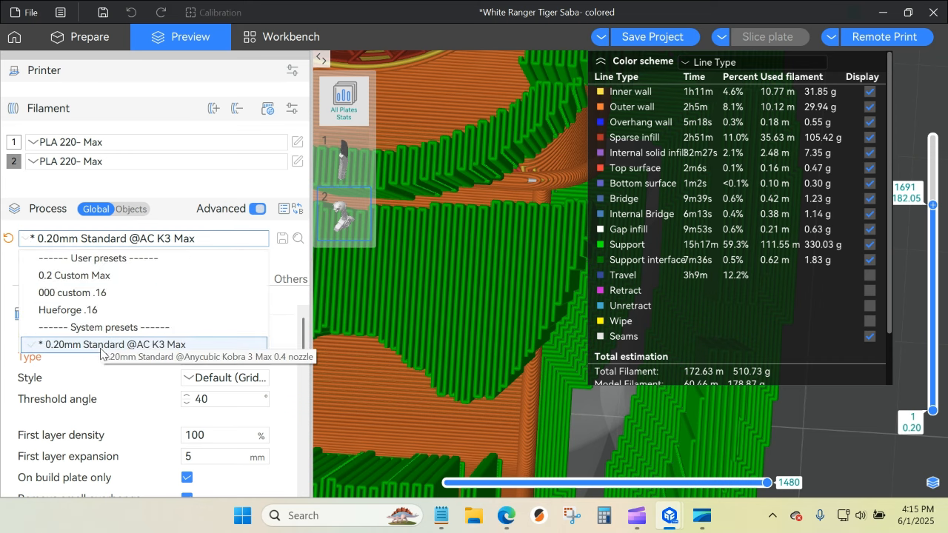
left_click(119, 236)
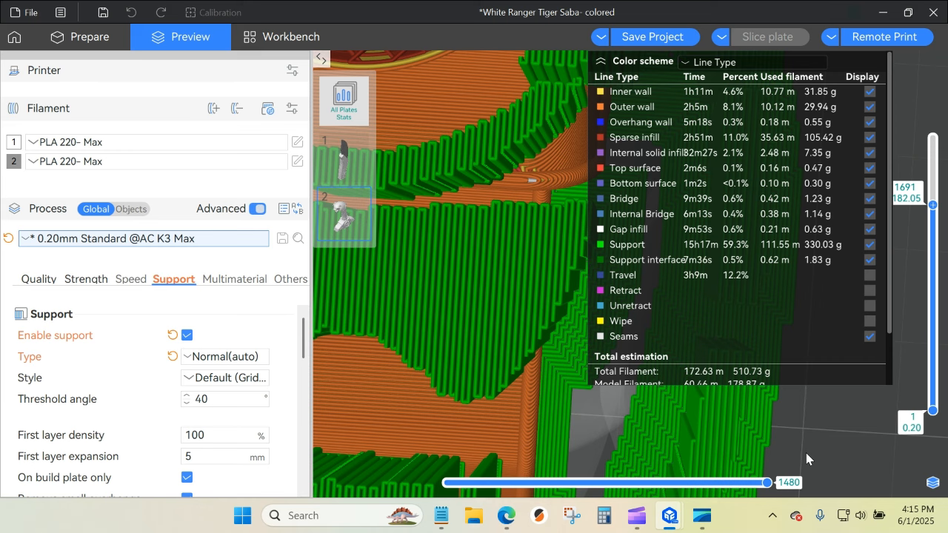
scroll(696, 374, "down", 2)
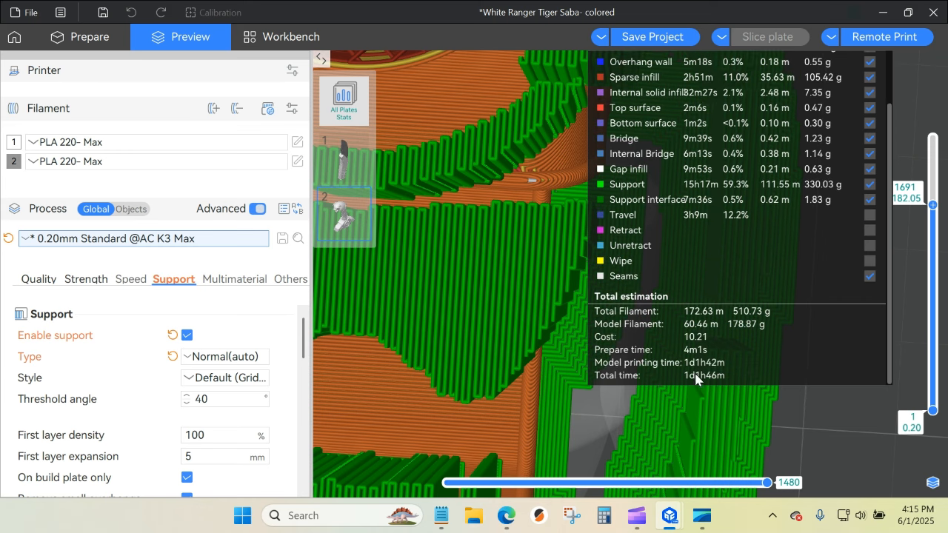
scroll(737, 308, "up", 2)
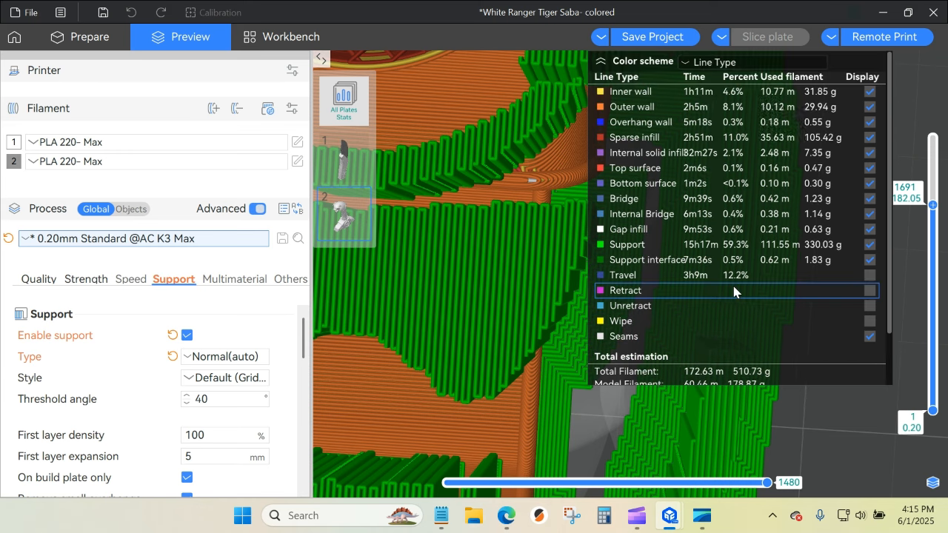
left_click(689, 62)
left_click(711, 89)
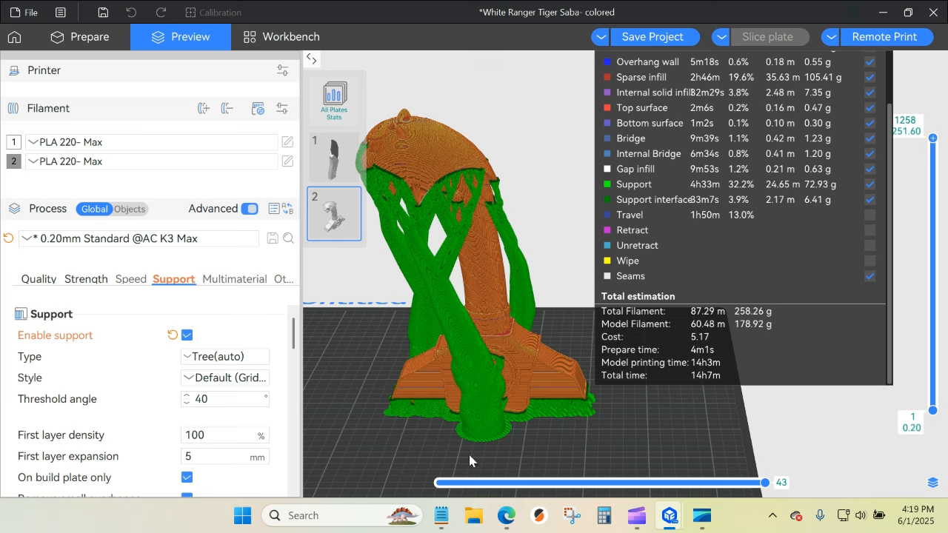
Examine the tiger model's tree supports from several angles and review their line type estimates.
left_click_drag(424, 445, 428, 441)
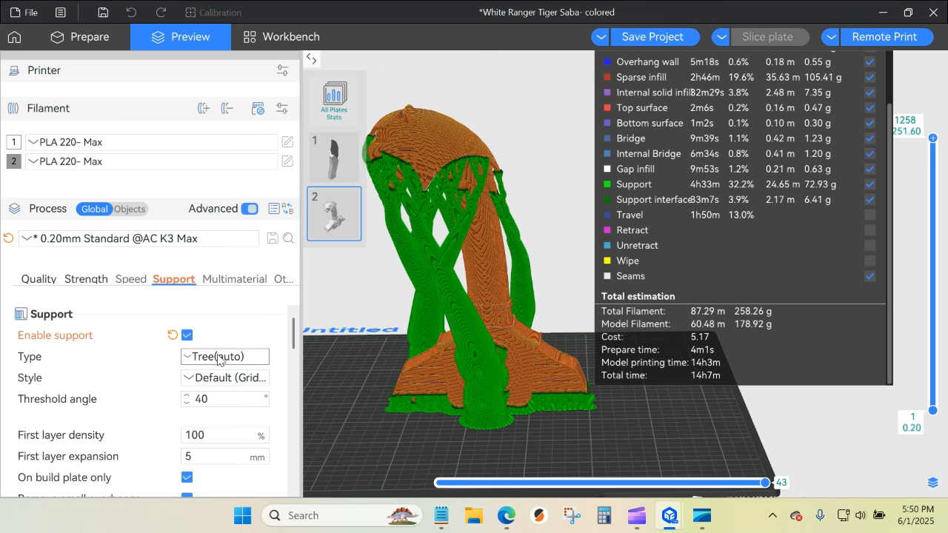
left_click_drag(508, 440, 463, 366)
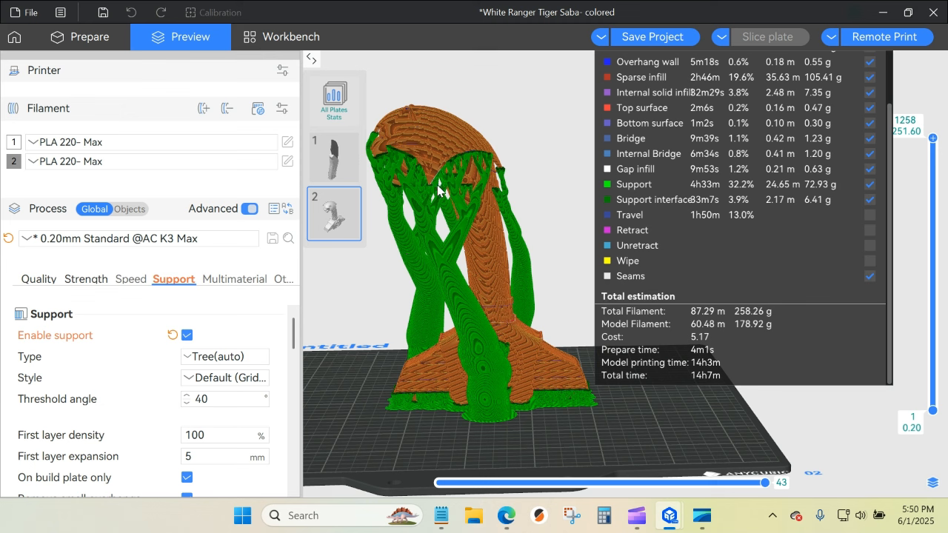
left_click_drag(428, 415, 442, 435)
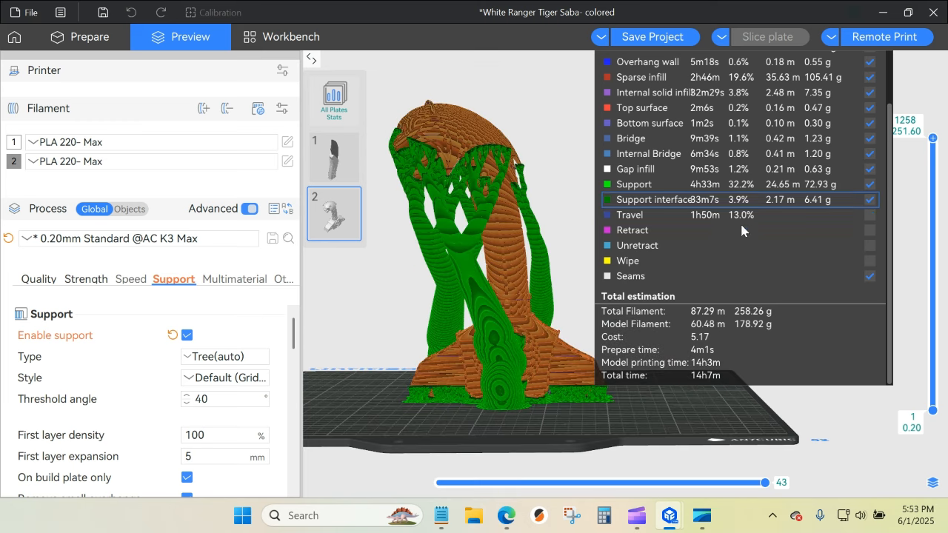
scroll(765, 330, "up", 2)
scroll(764, 330, "down", 2)
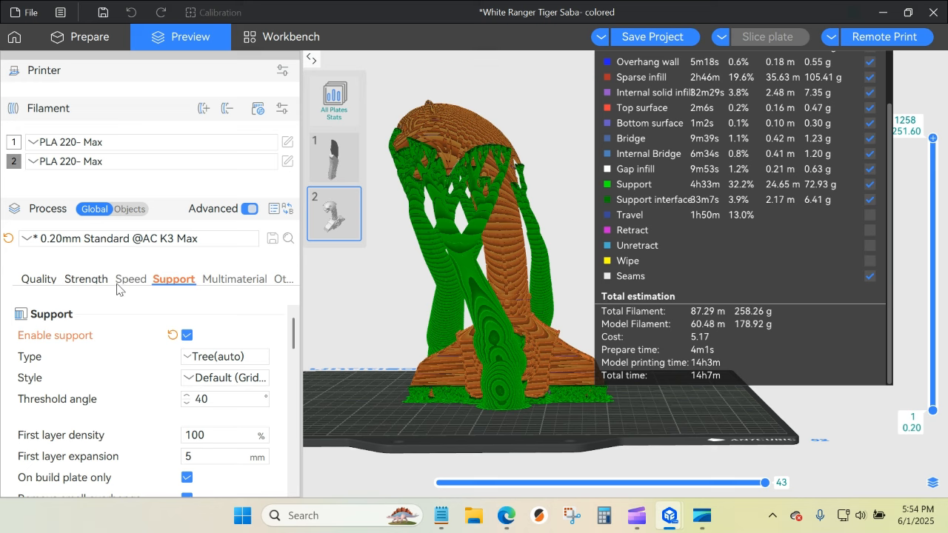
Review the plate's strength settings for walls, shells and infill, and its quality settings for layer height and line width.
left_click(75, 285)
scroll(176, 413, "down", 5)
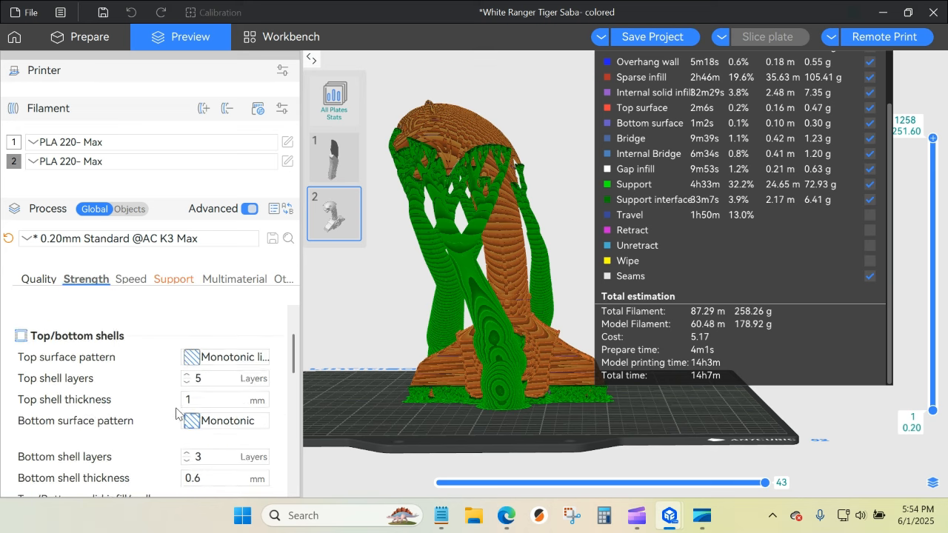
scroll(177, 414, "down", 2)
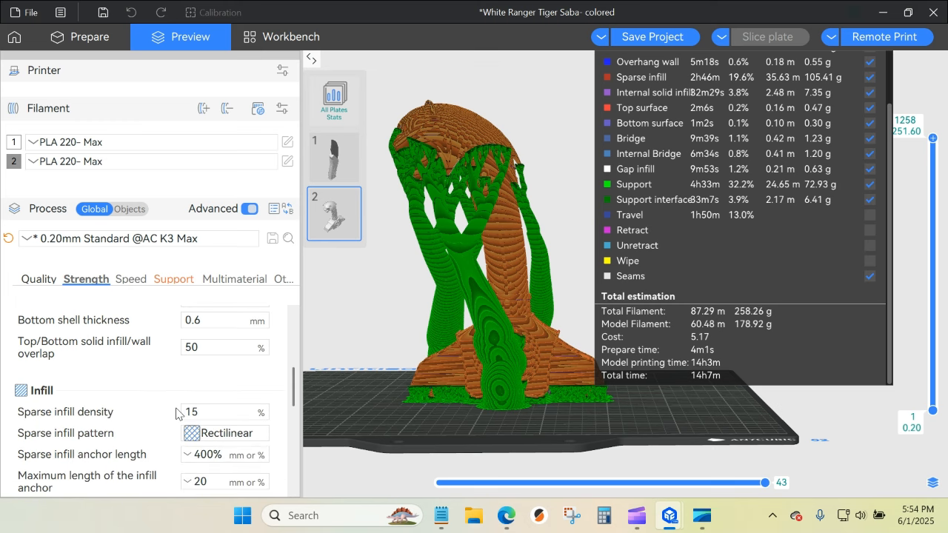
scroll(176, 414, "up", 7)
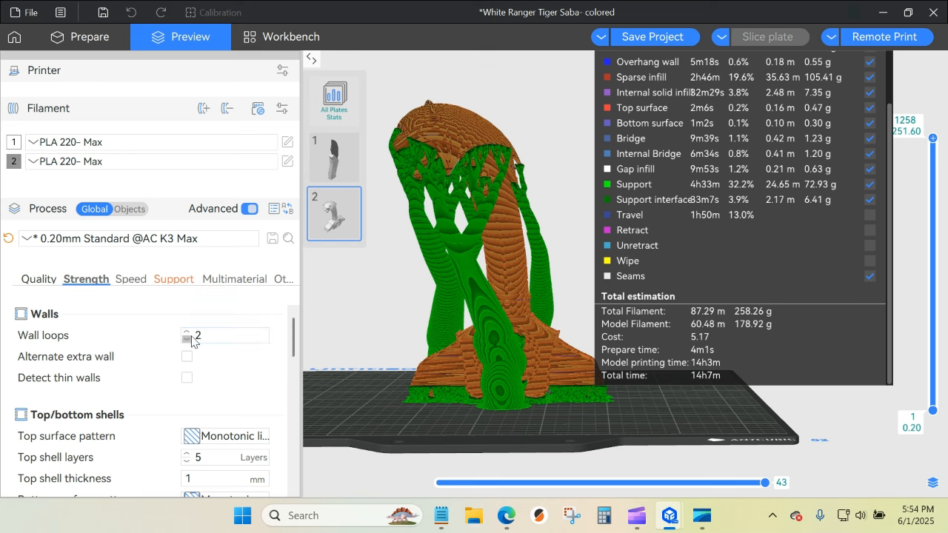
left_click(40, 282)
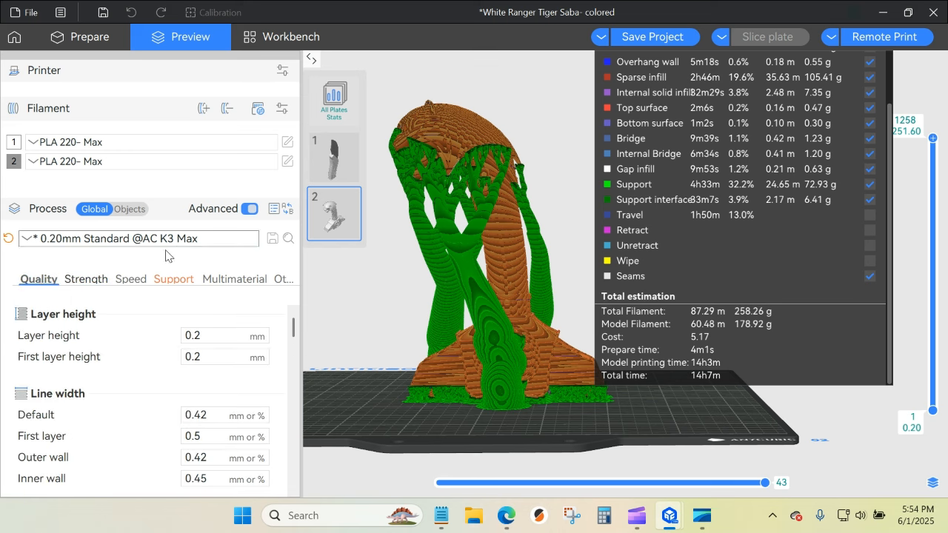
Change the preview's color scheme from line type to filament.
scroll(712, 244, "up", 2)
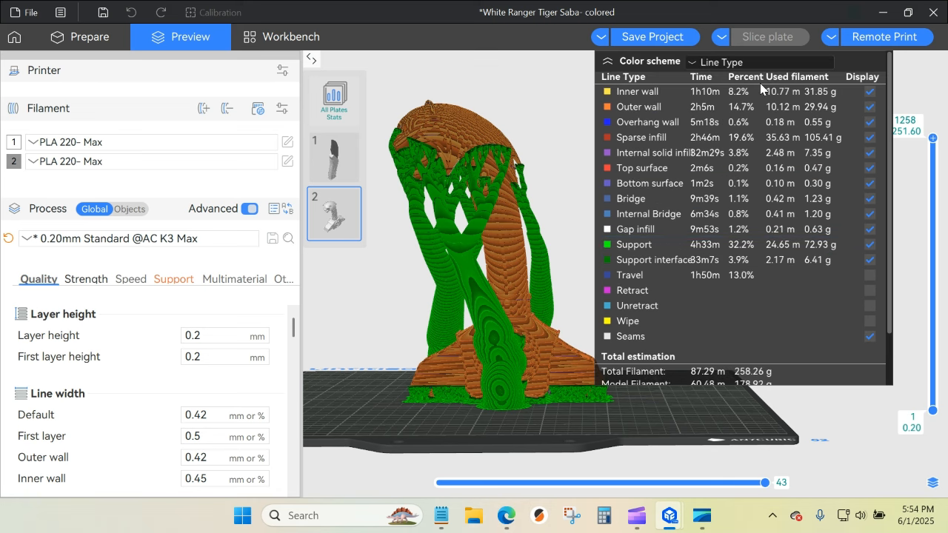
left_click(711, 65)
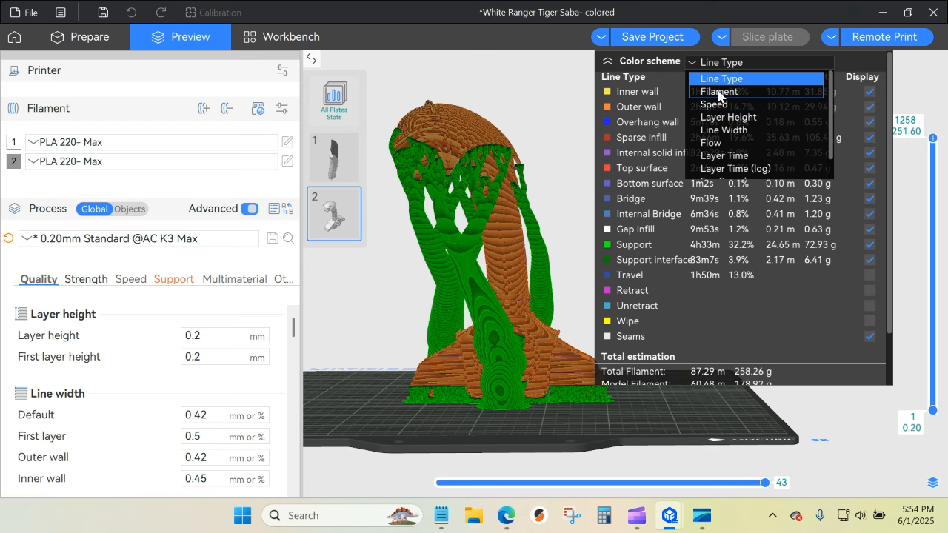
left_click(719, 92)
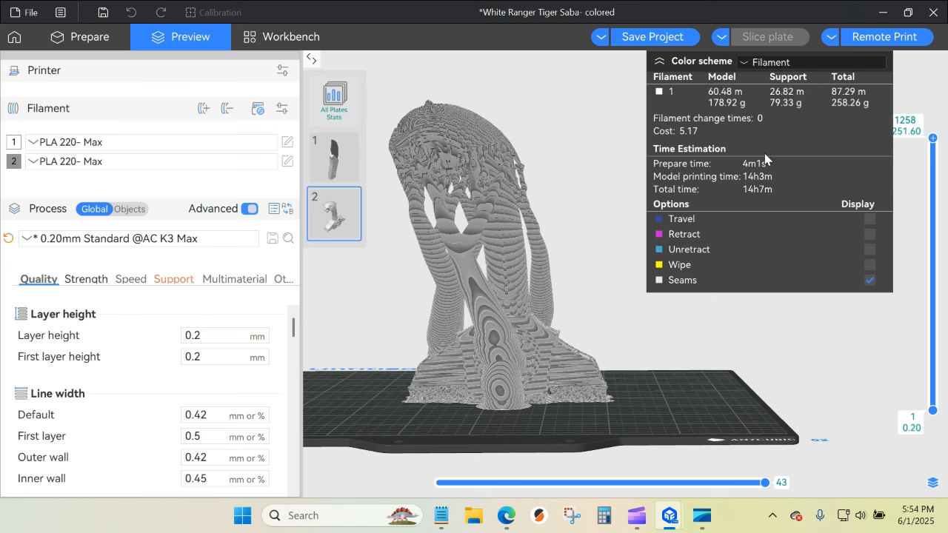
Examine the sliced tiger model and its tree supports from the front, the sides, above and beneath the plate.
left_click_drag(423, 413, 453, 349)
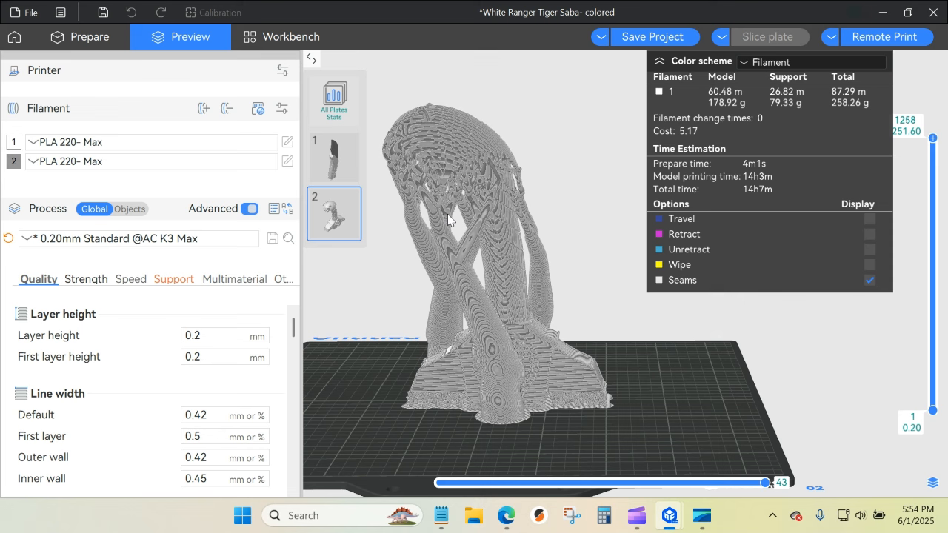
left_click_drag(440, 410, 481, 445)
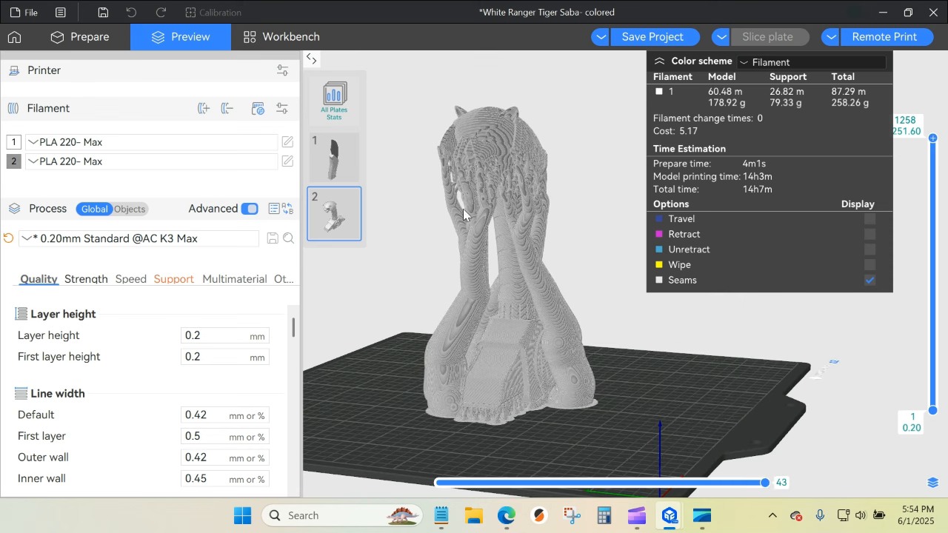
left_click_drag(431, 360, 448, 443)
mouse_move(628, 426)
left_mouse_down()
mouse_move(610, 395)
mouse_move(621, 353)
mouse_move(626, 407)
left_mouse_up()
scroll(626, 406, "down", 5)
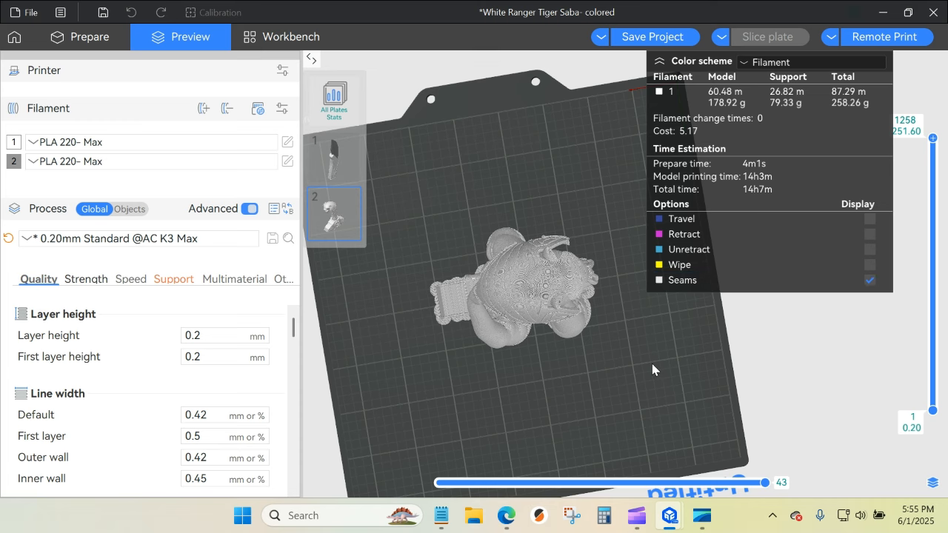
left_click_drag(629, 366, 570, 333)
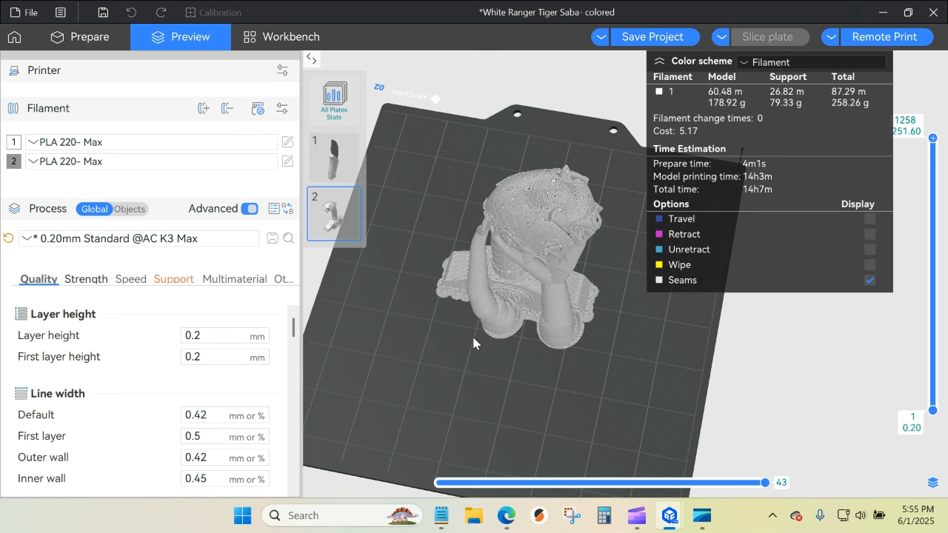
left_click_drag(518, 392, 541, 385)
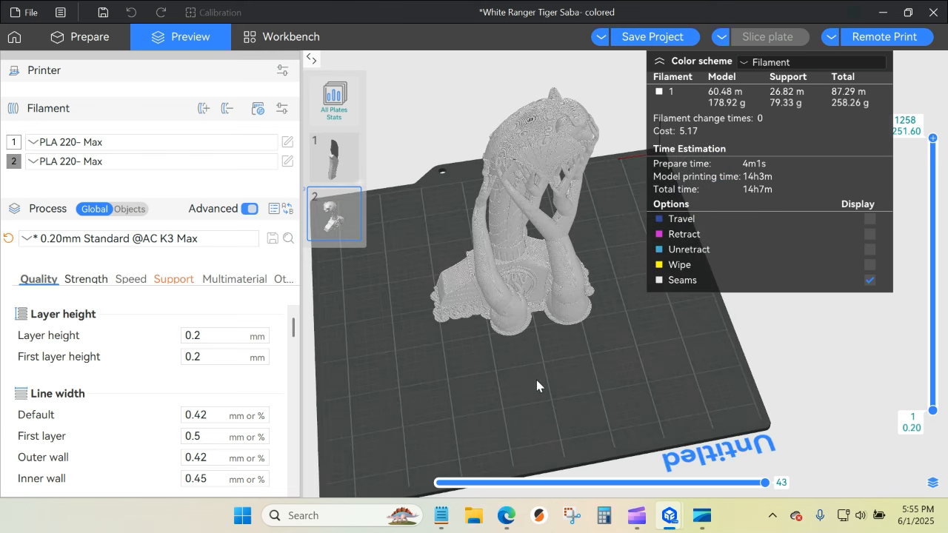
left_click_drag(601, 360, 600, 298)
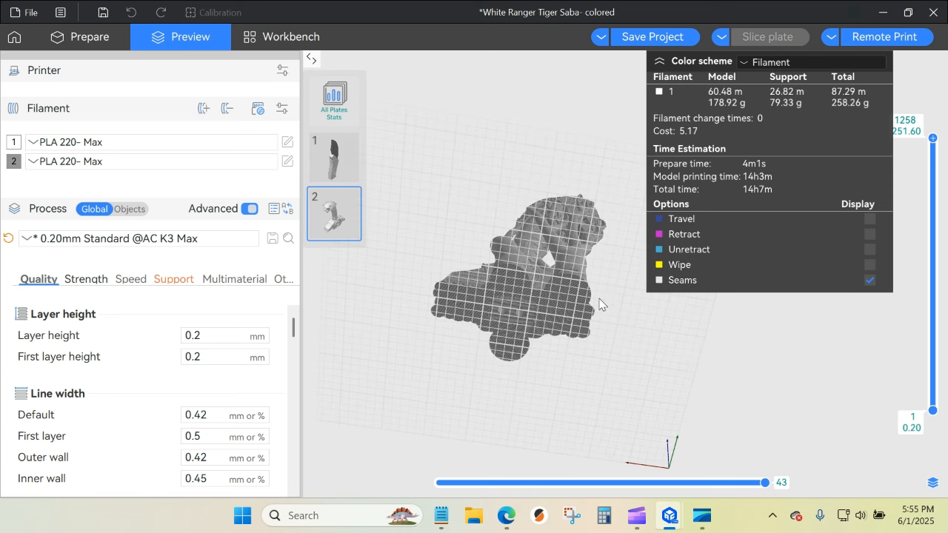